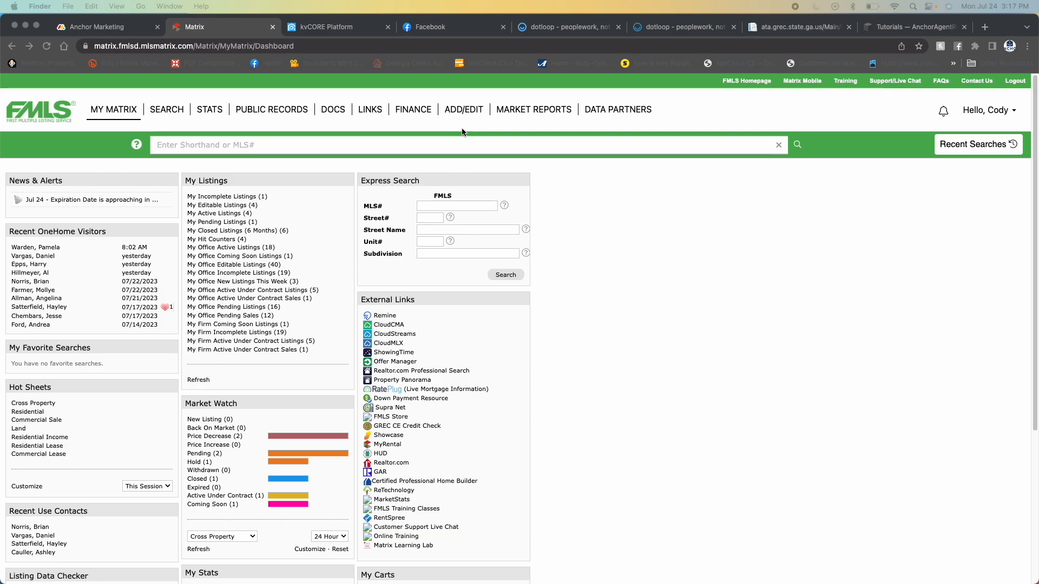
- Start adding a new listing with the Residential Input form
click(465, 112)
click(465, 111)
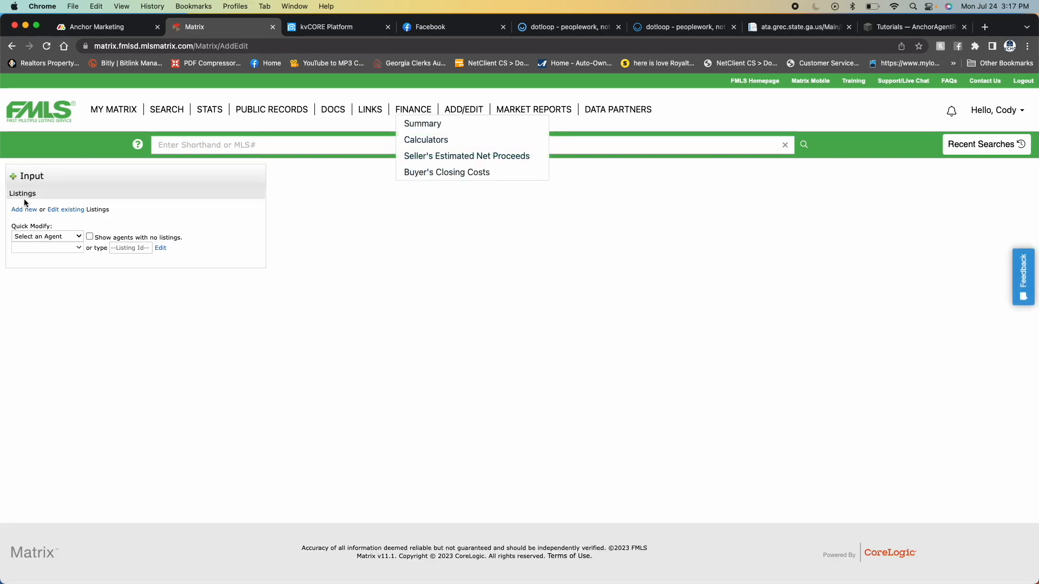
click(25, 209)
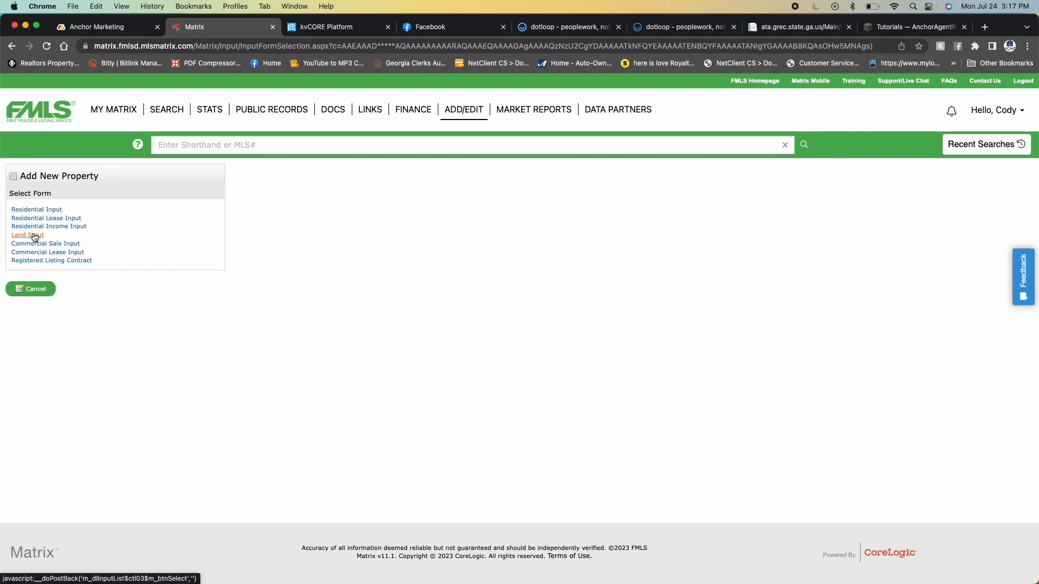
click(54, 210)
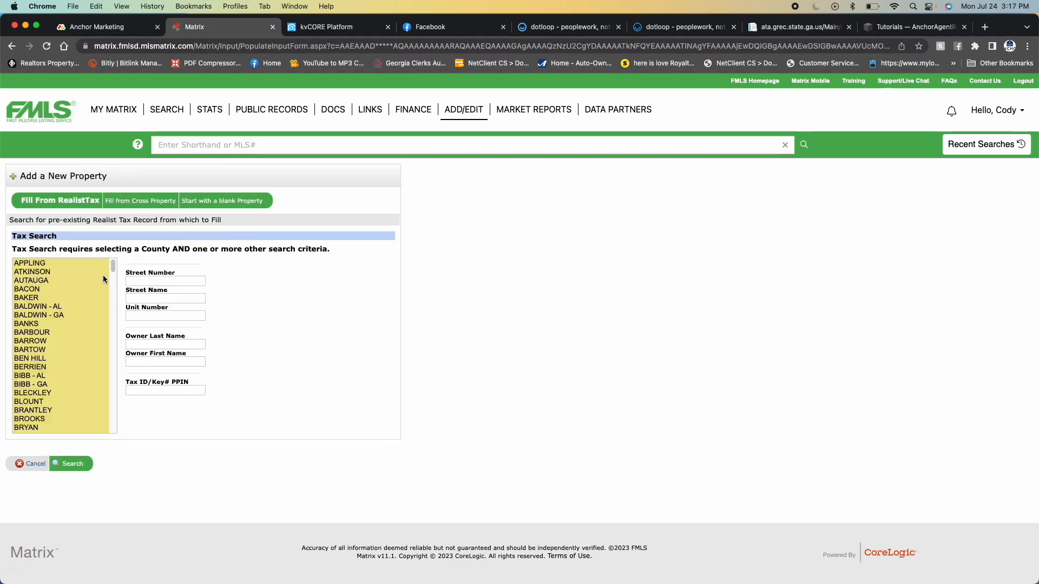
- Search the Realist tax records in LUMPKIN county by the property's street number and street name
drag(113, 267, 116, 325)
scroll(63, 350, down, 3)
scroll(64, 349, down, 10)
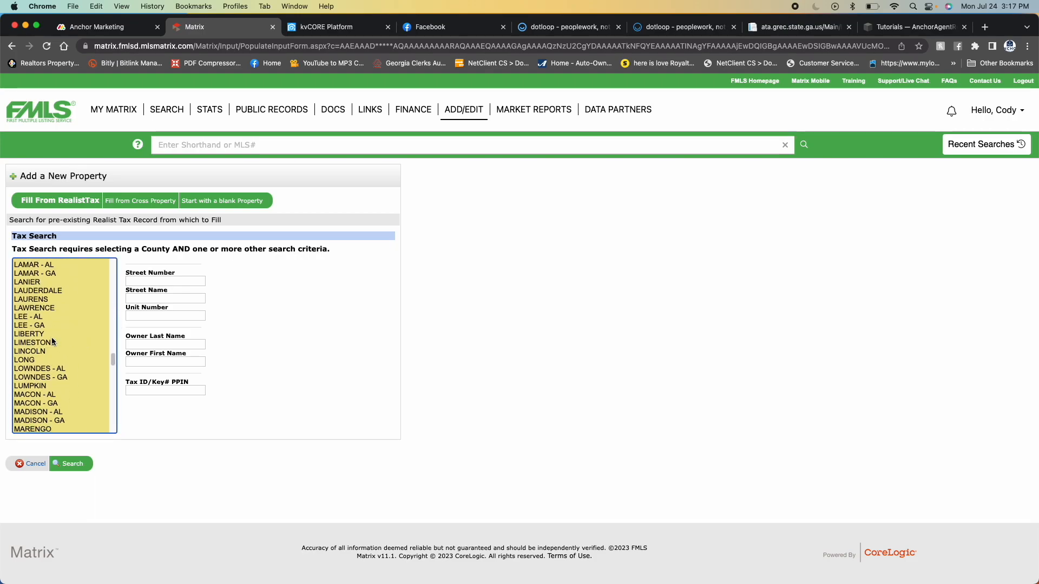
click(37, 385)
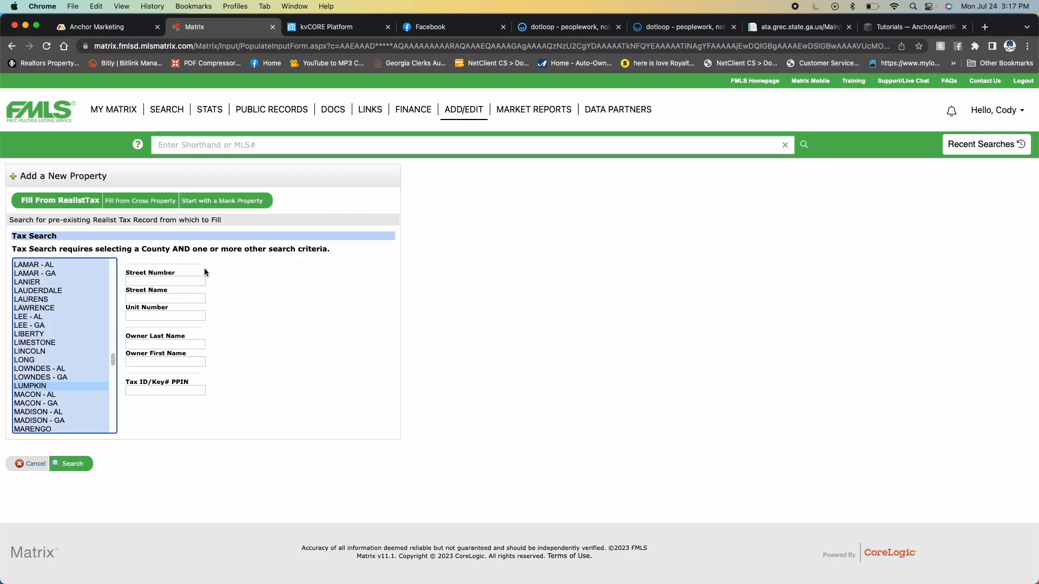
click(170, 280)
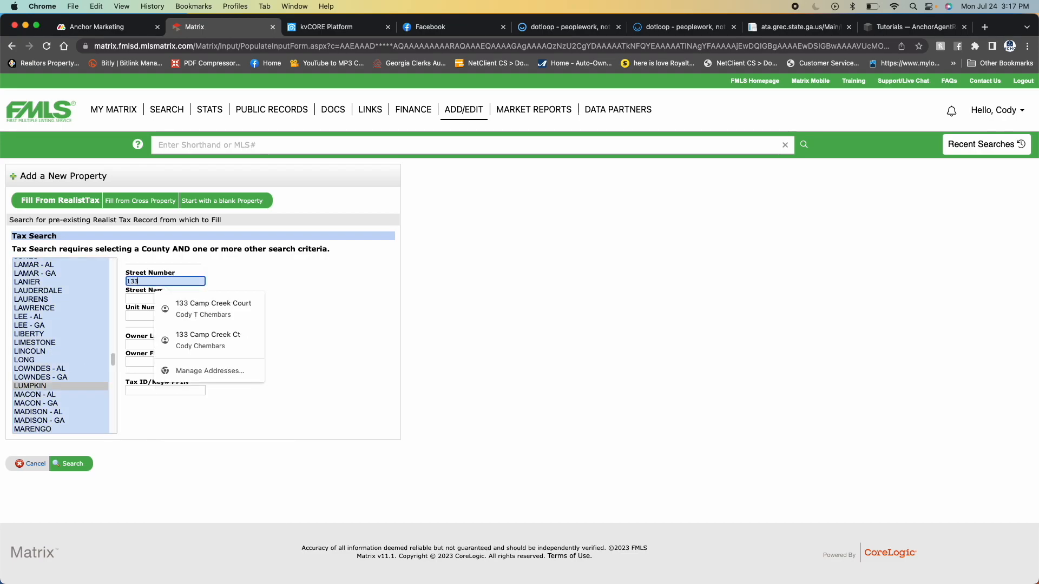
key(Tab)
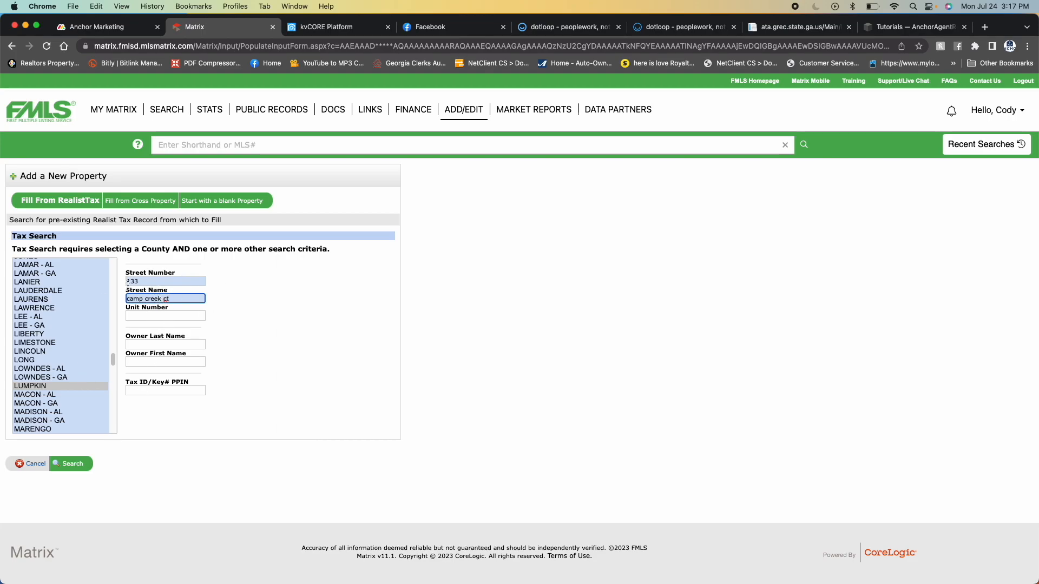
click(73, 464)
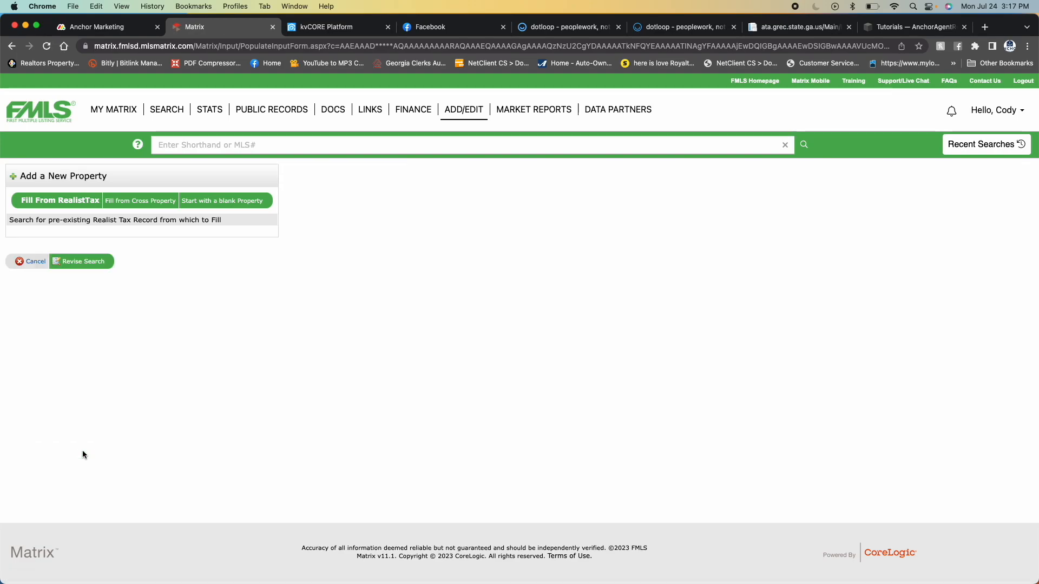
- Revise the tax search by removing the street suffix from the street name, and fill the form from the matching record
click(110, 261)
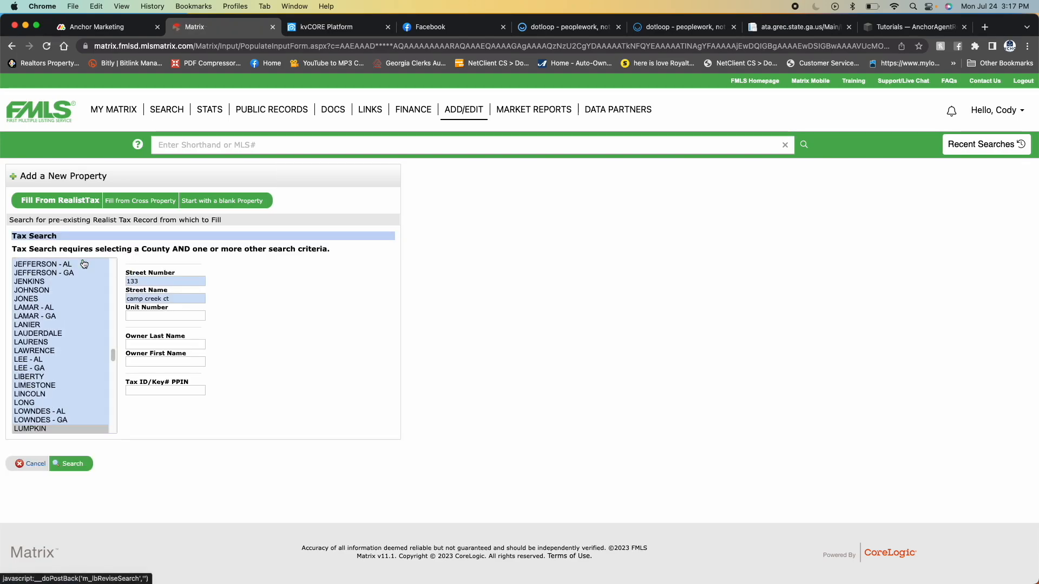
click(172, 298)
key(BackSpace)
key(BackSpace)
key(BackSpace)
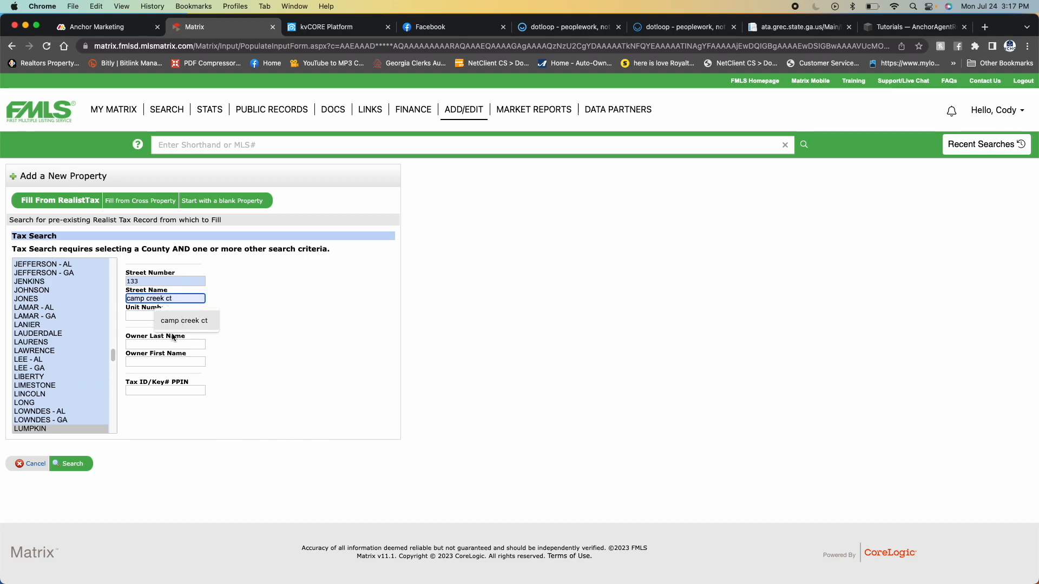
click(73, 464)
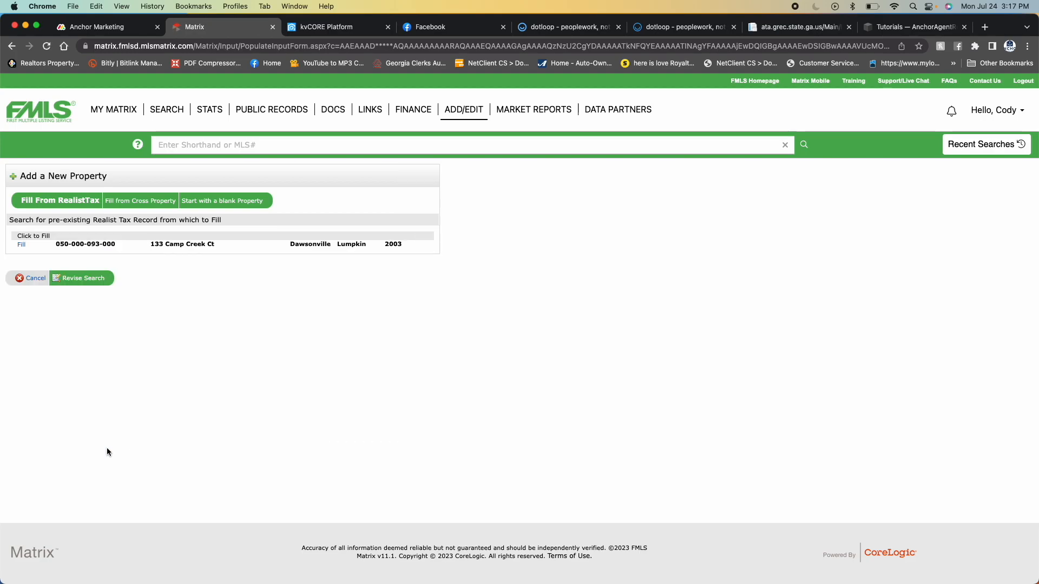
click(22, 246)
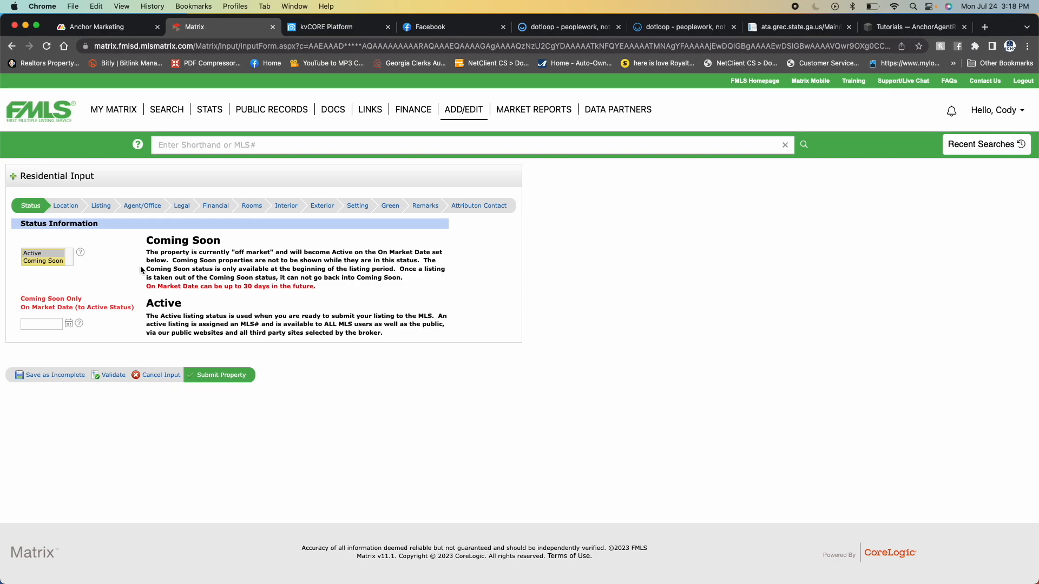
- Check the calendar for the Coming Soon on-market date and review the prefilled Location section
click(55, 324)
click(69, 324)
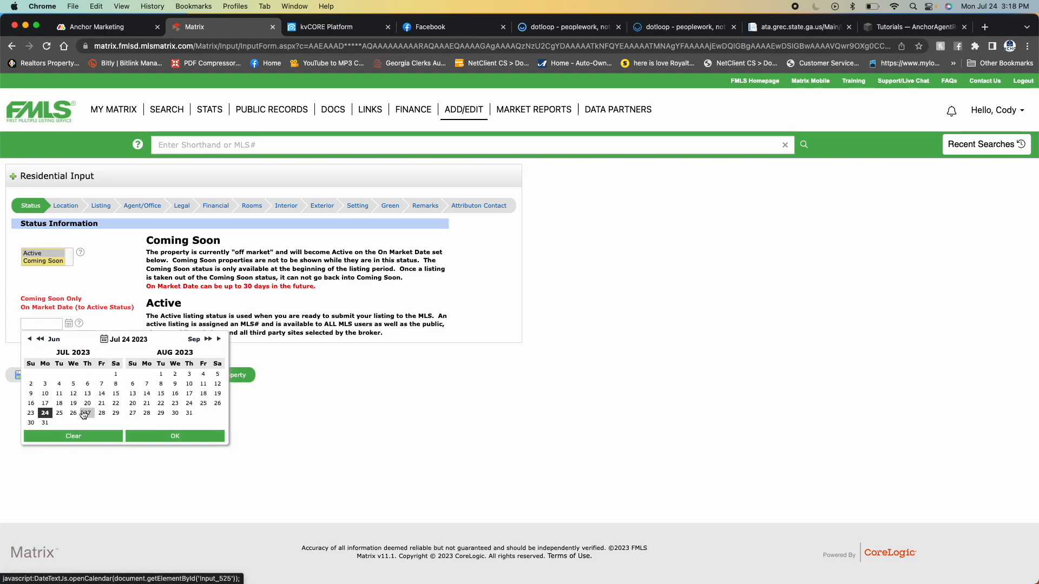
click(108, 277)
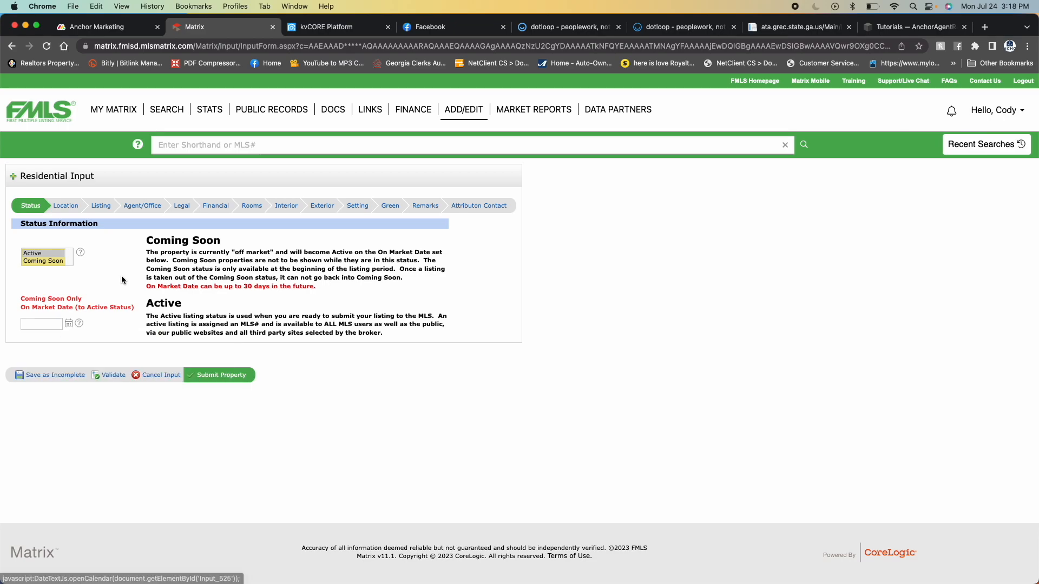
click(66, 206)
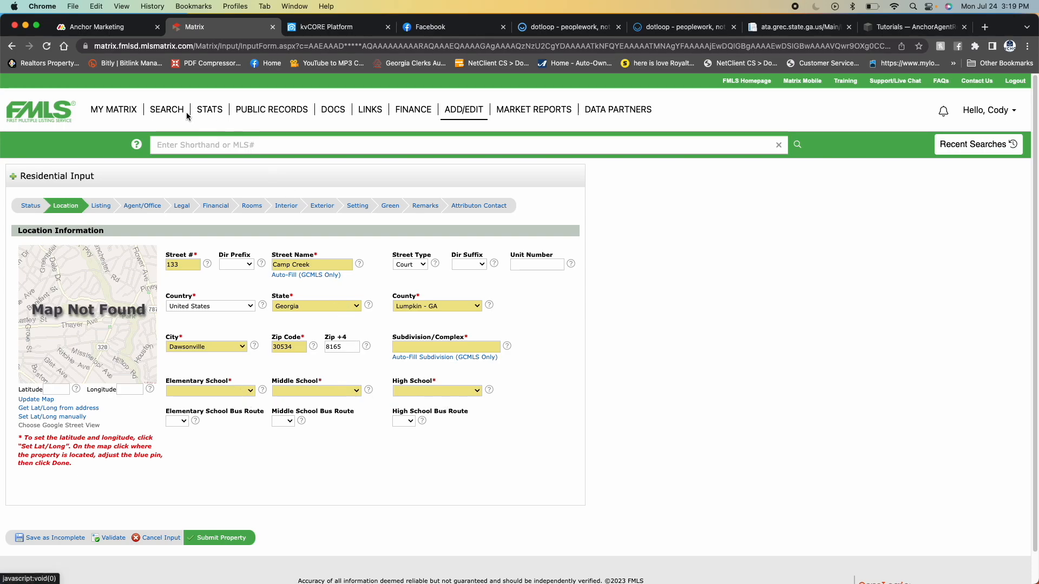
mouse_move(167, 110)
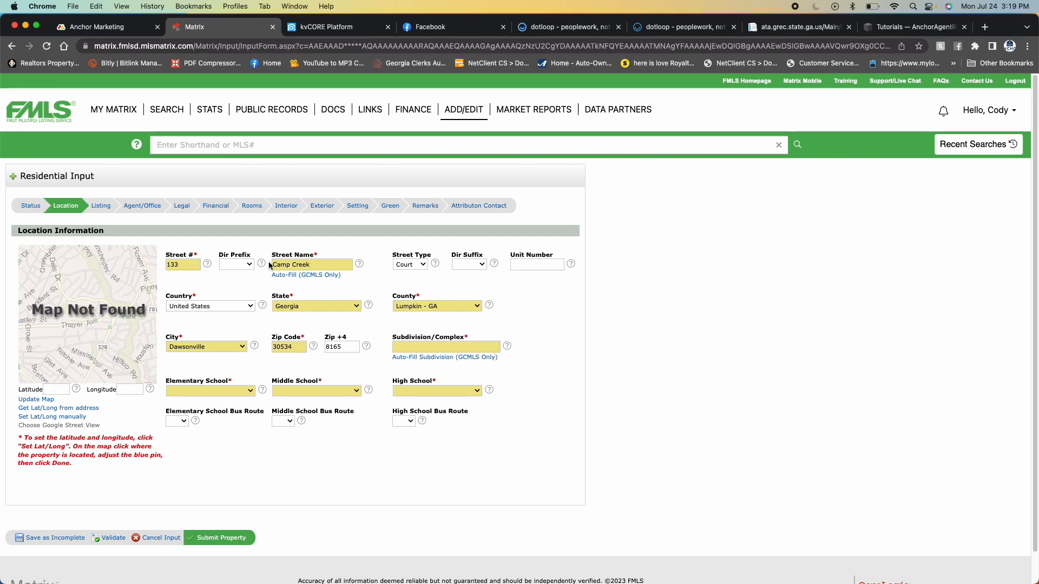
- In the Listing section, set Property to Residential Detached and Property Subtype to Single Family Residence
click(110, 208)
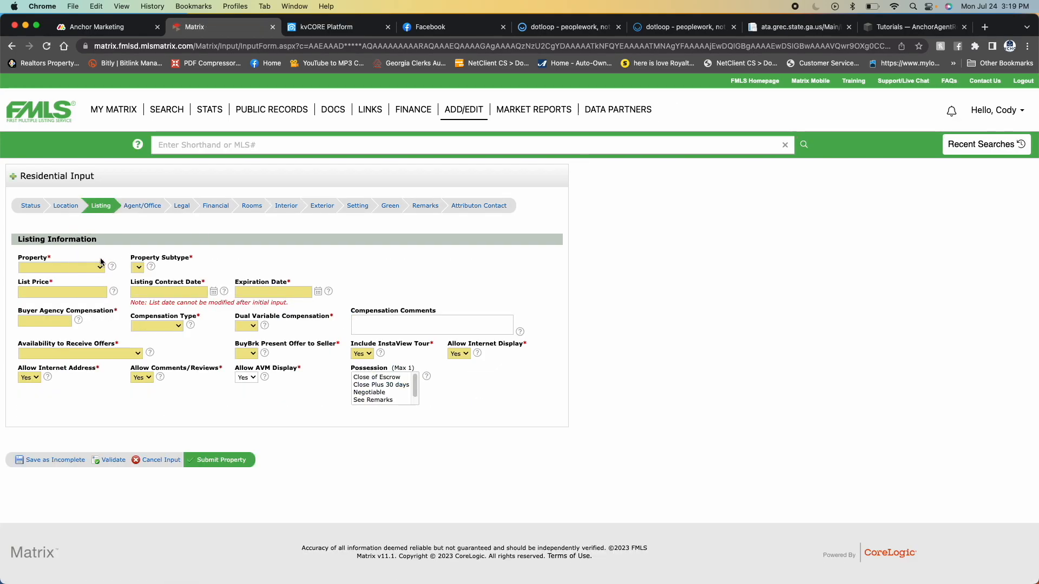
click(106, 268)
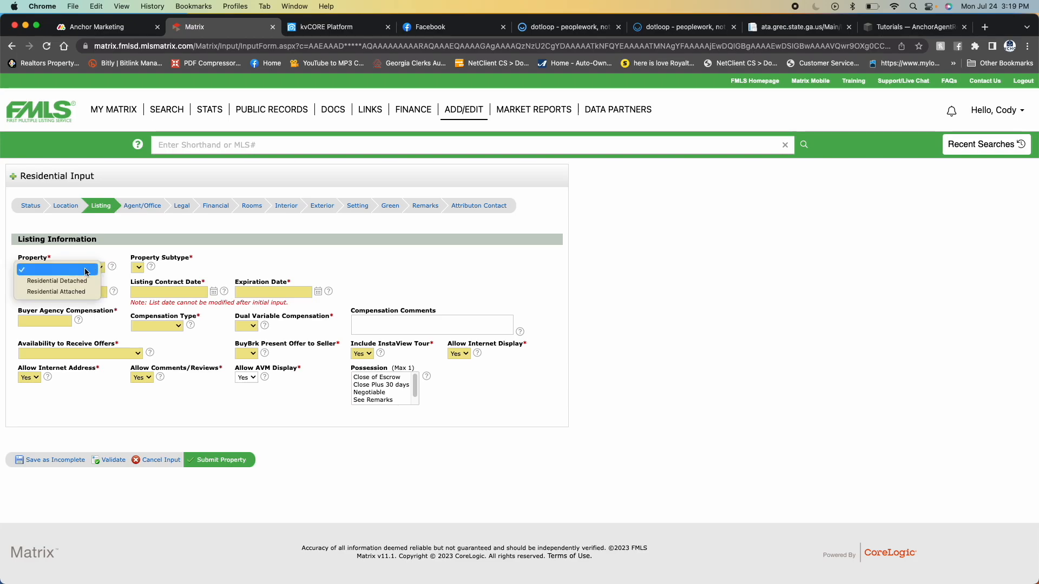
click(54, 281)
click(179, 267)
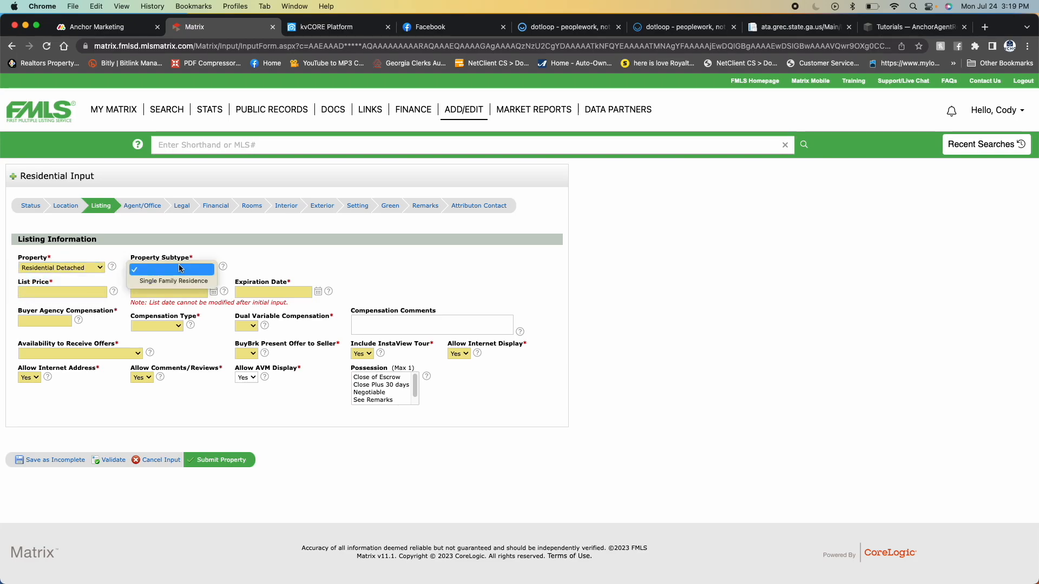
click(179, 280)
- Examine the price, compensation, offer availability and offer presentation options, and open the Agent/Office section to review the listing agent
click(60, 293)
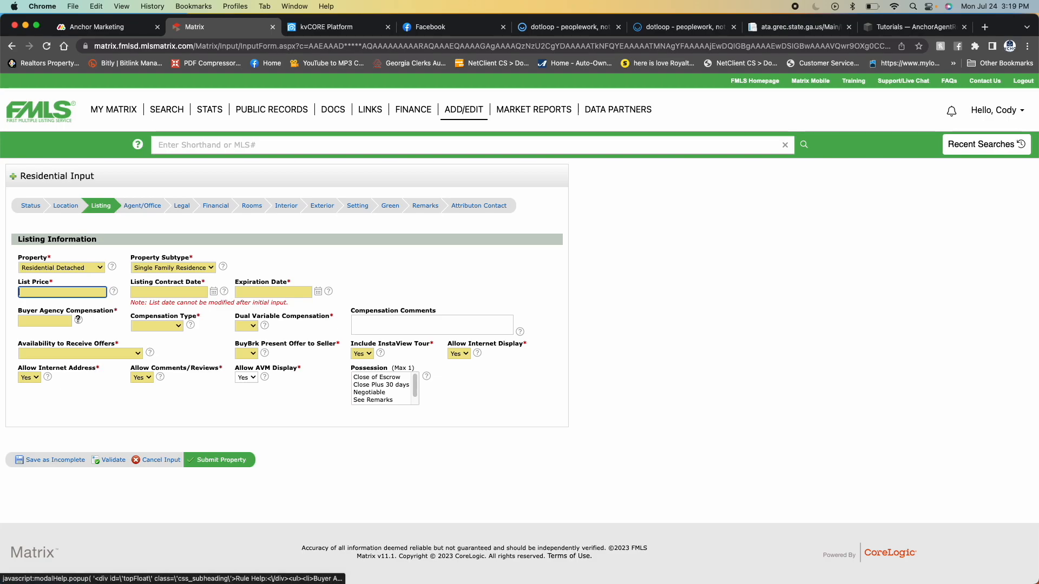
mouse_move(78, 319)
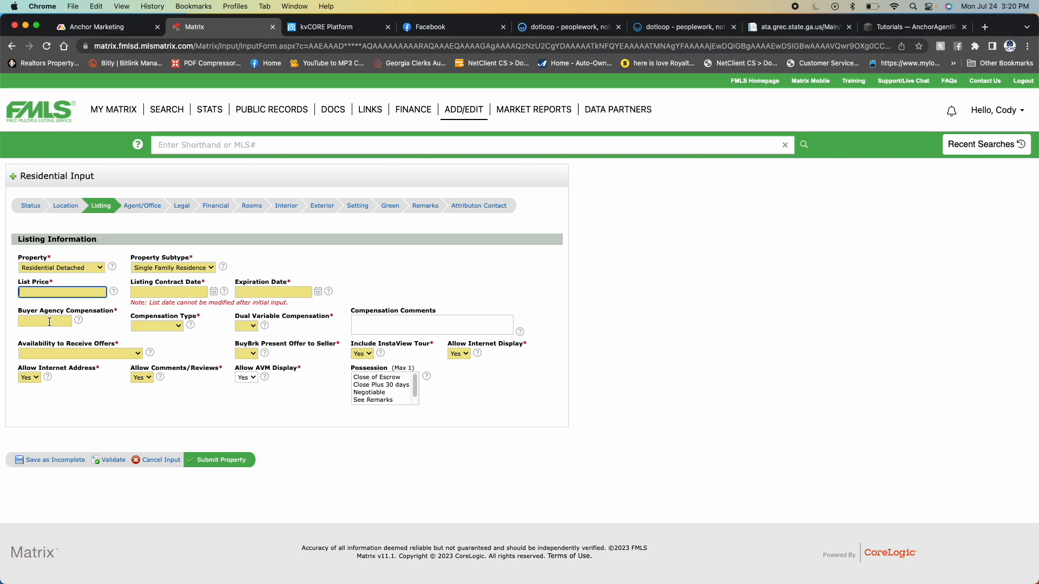
click(174, 326)
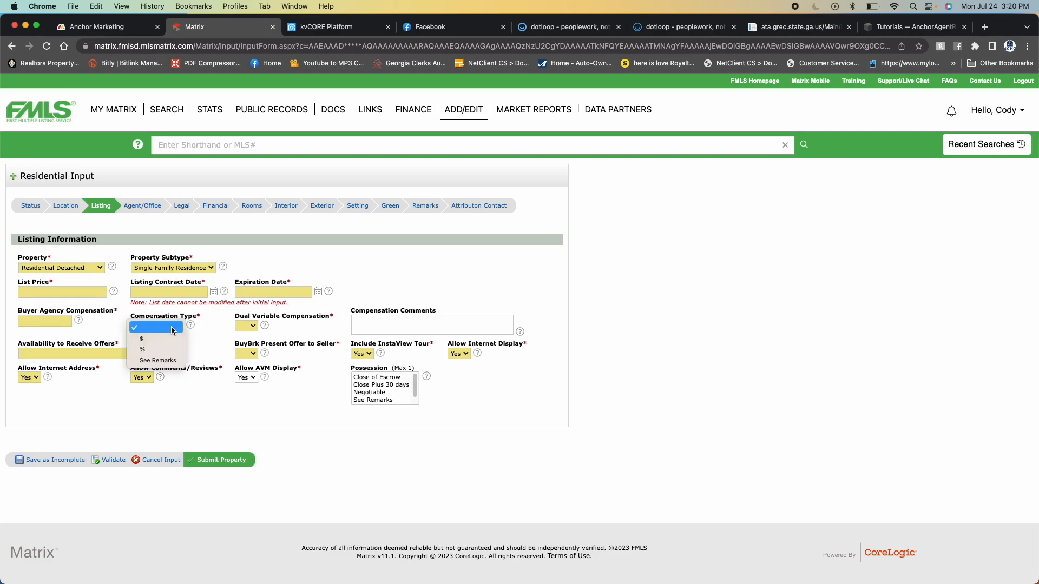
click(206, 329)
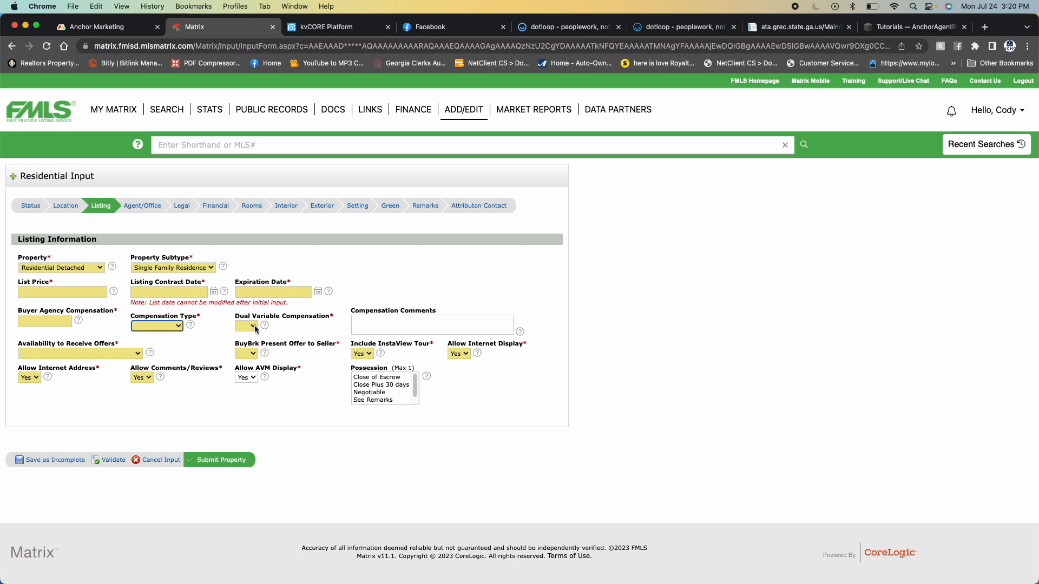
click(252, 325)
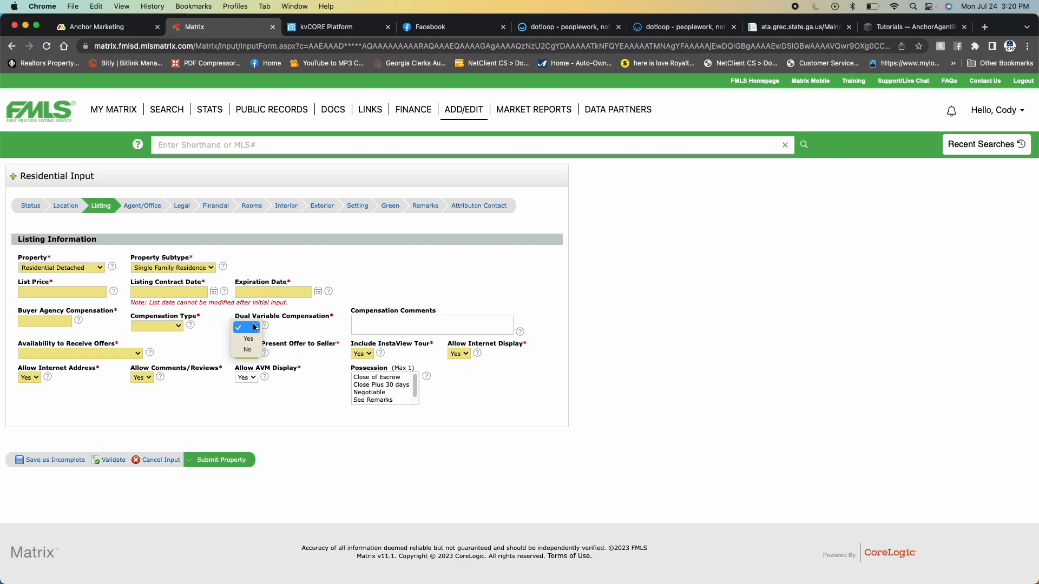
click(303, 331)
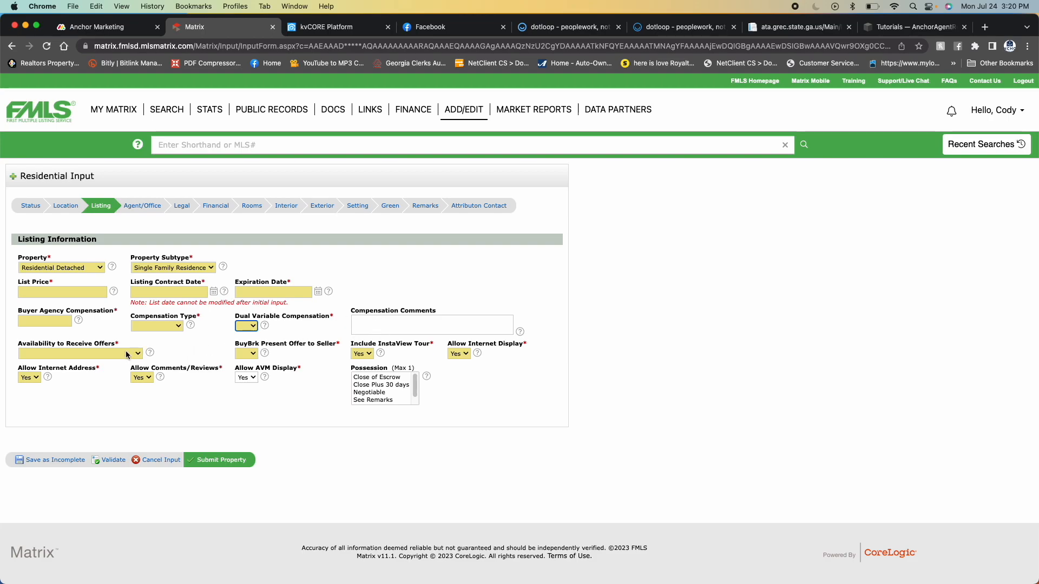
click(82, 354)
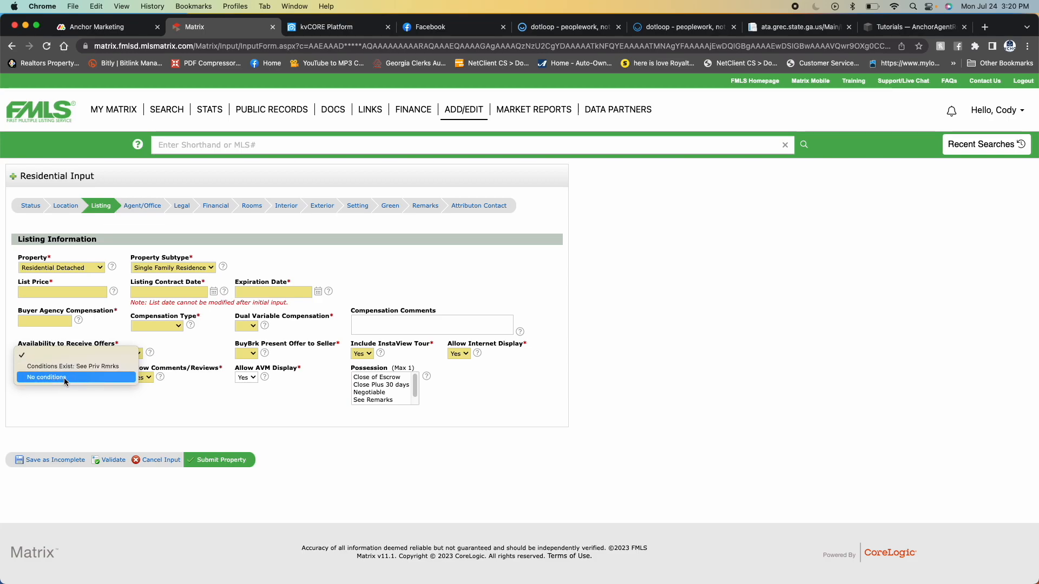
click(198, 356)
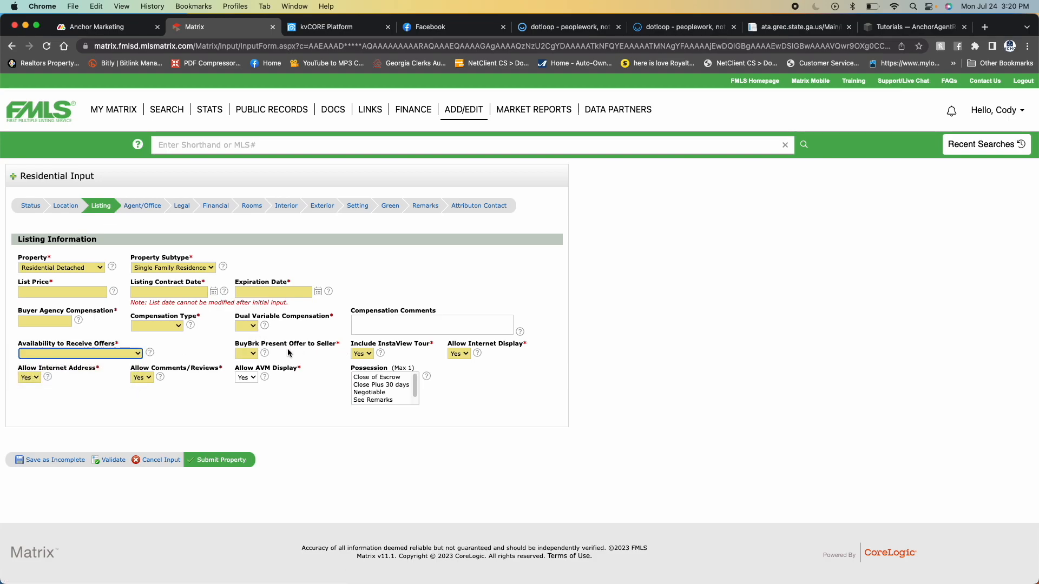
click(248, 354)
click(287, 358)
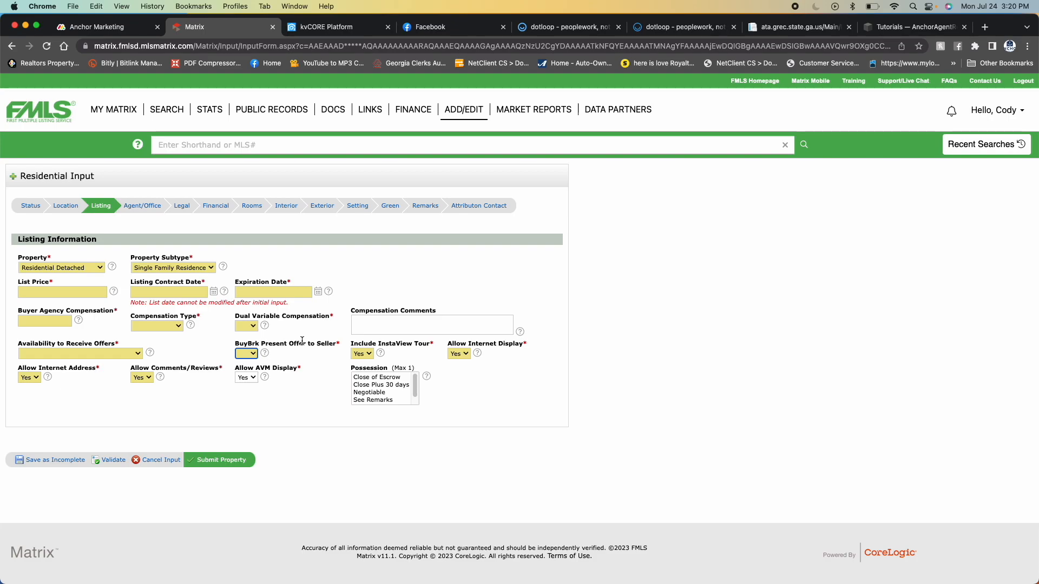
click(148, 208)
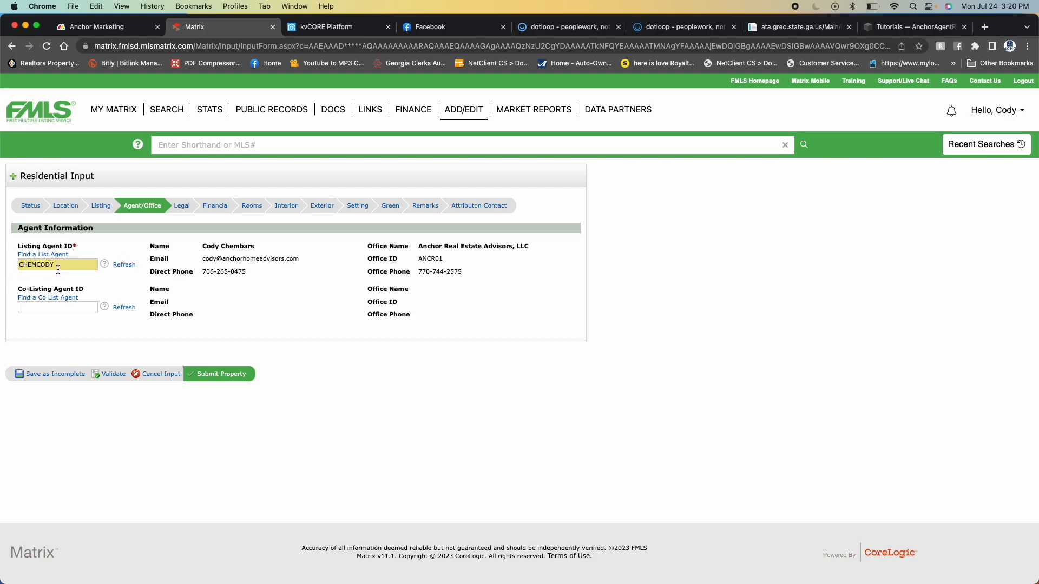
- In the Legal section, set Block, Landlot, District, Section/GMD and Lot to 0
click(187, 209)
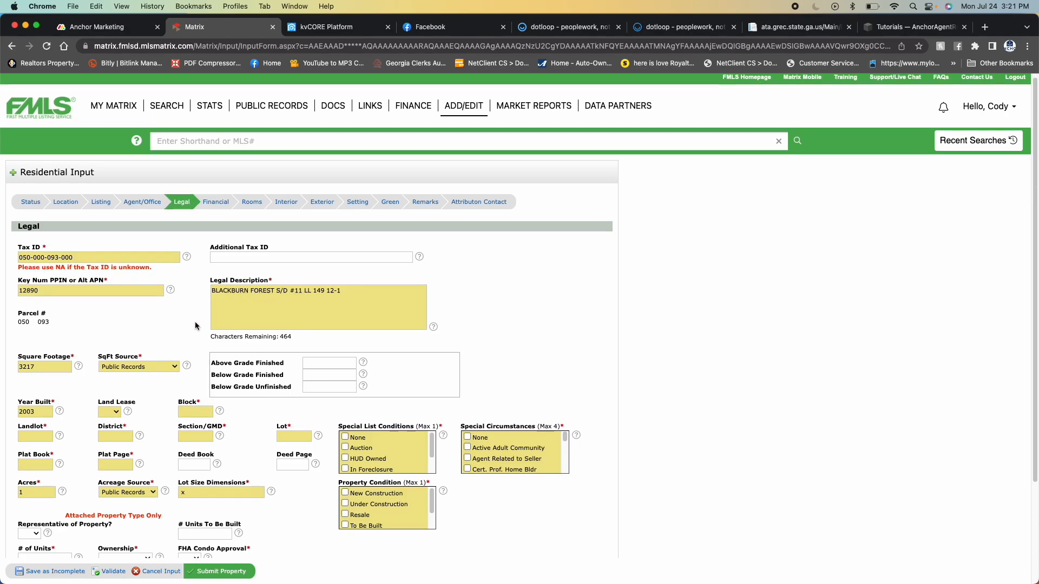
scroll(163, 379, down, 1)
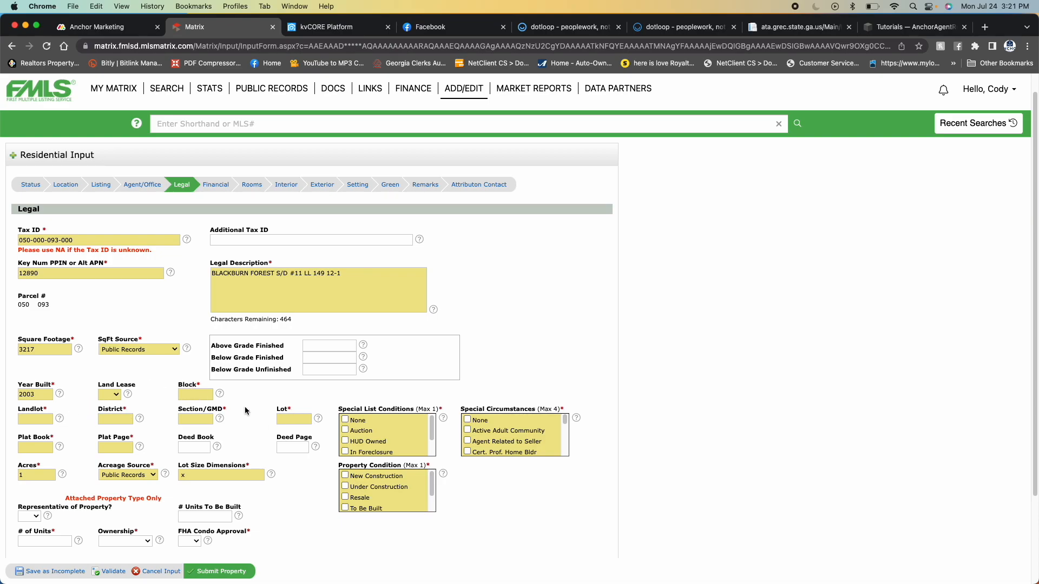
click(186, 396)
text(0)
key(Tab)
text(0)
key(Tab)
text(0)
key(Tab)
text(0)
key(Tab)
text(0)
- Set Plat Book and Plat Page to 0
click(31, 446)
text(0)
key(Tab)
text(0)
- Look through the Special List Conditions and Special Circumstances options, and open the Financial section
scroll(371, 428, down, 5)
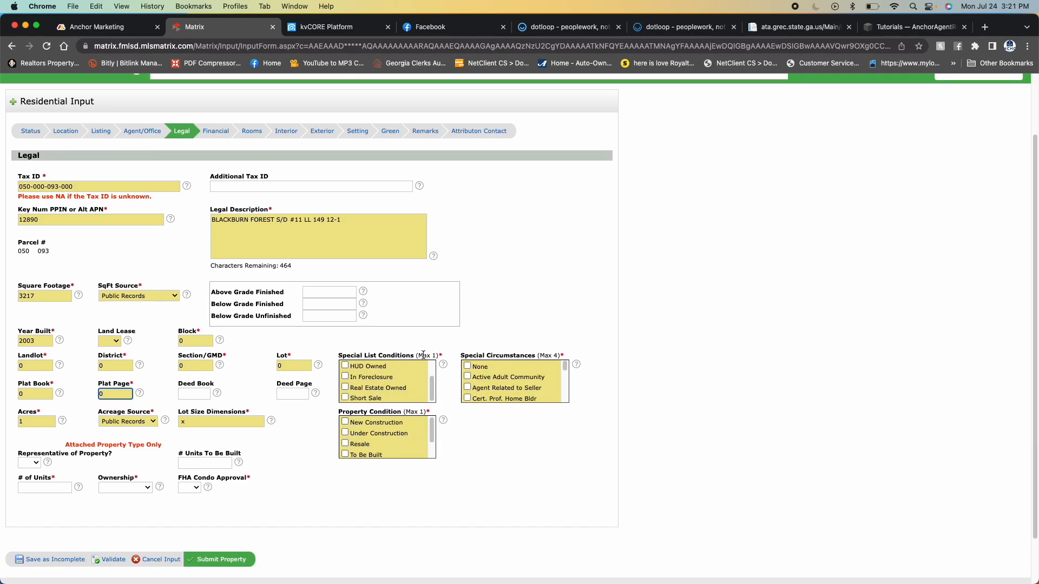
scroll(503, 385, down, 3)
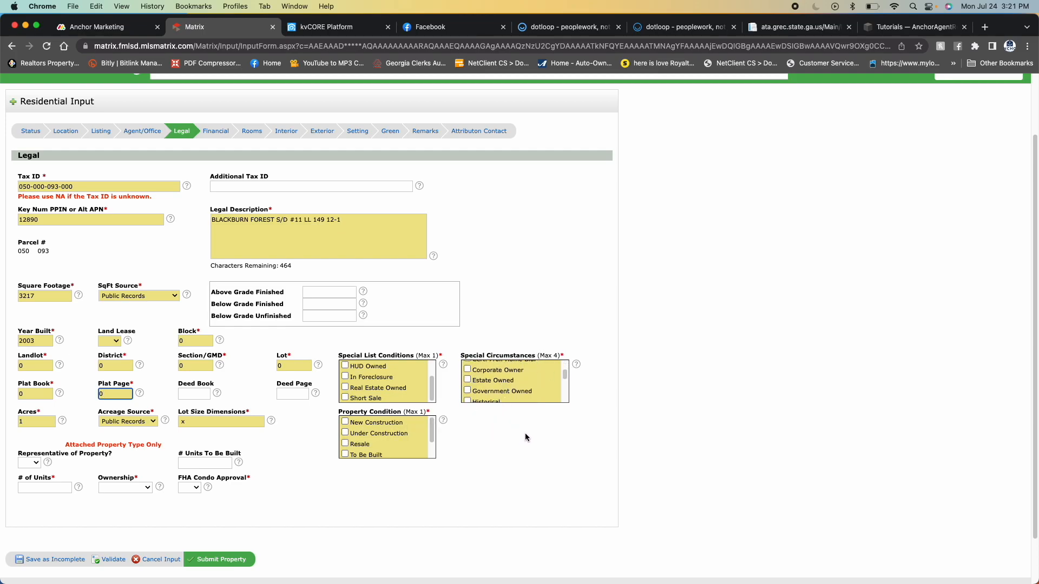
scroll(288, 363, up, 1)
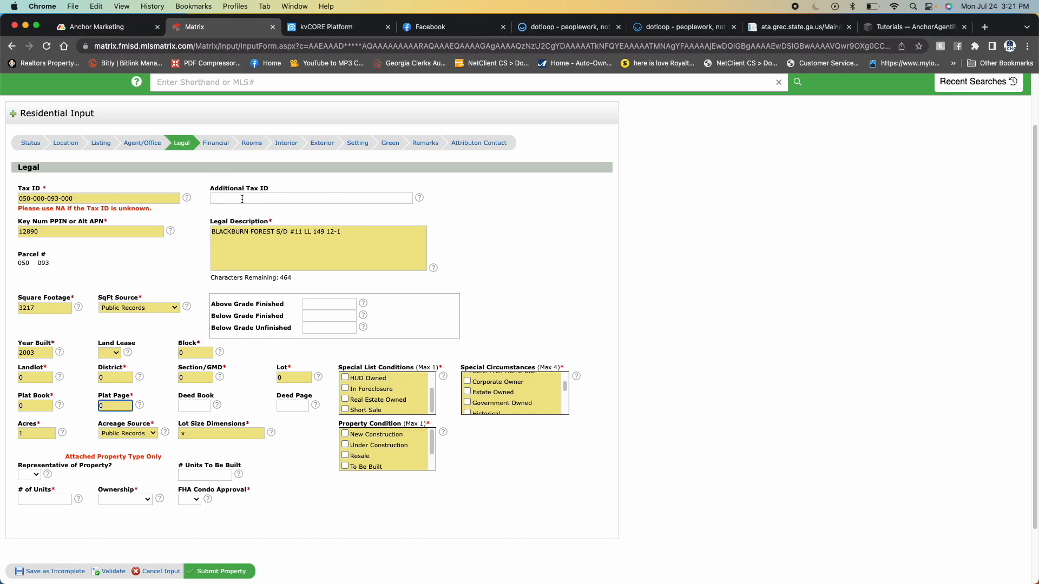
click(217, 147)
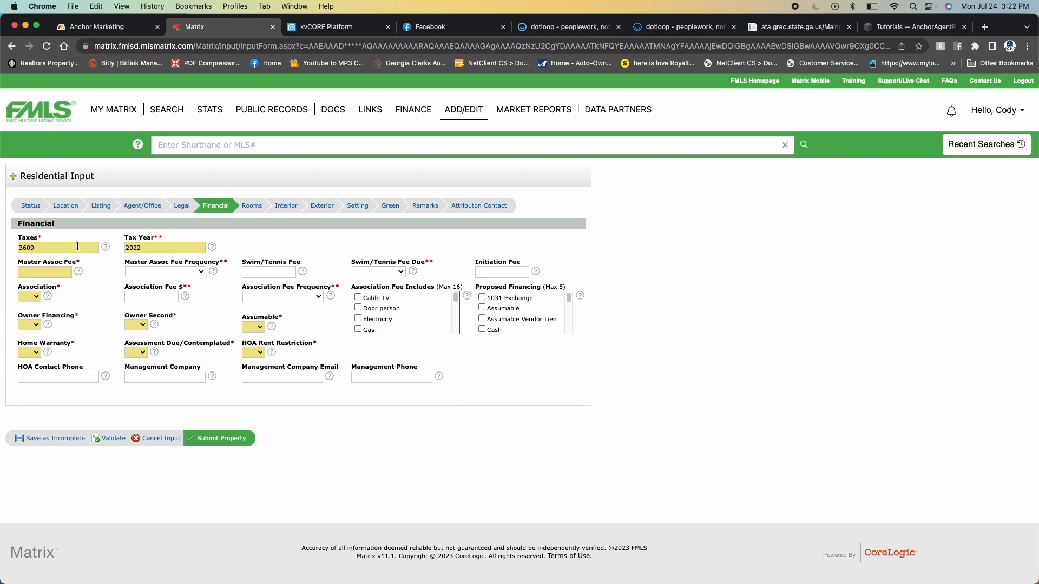
- Open the Rooms section and set the upper-level bedrooms, full baths and half baths to 0
click(36, 299)
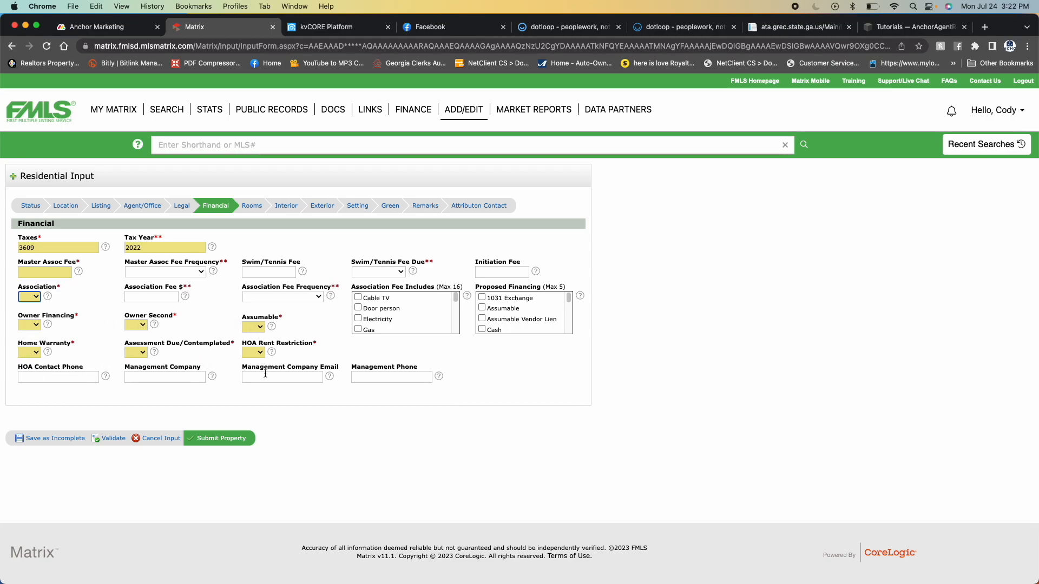
click(252, 206)
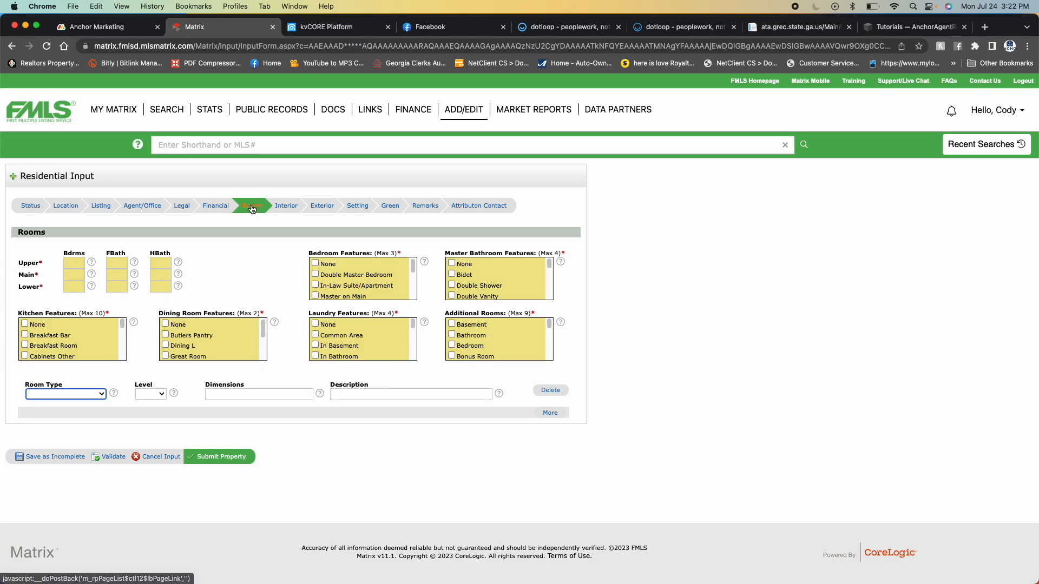
click(75, 263)
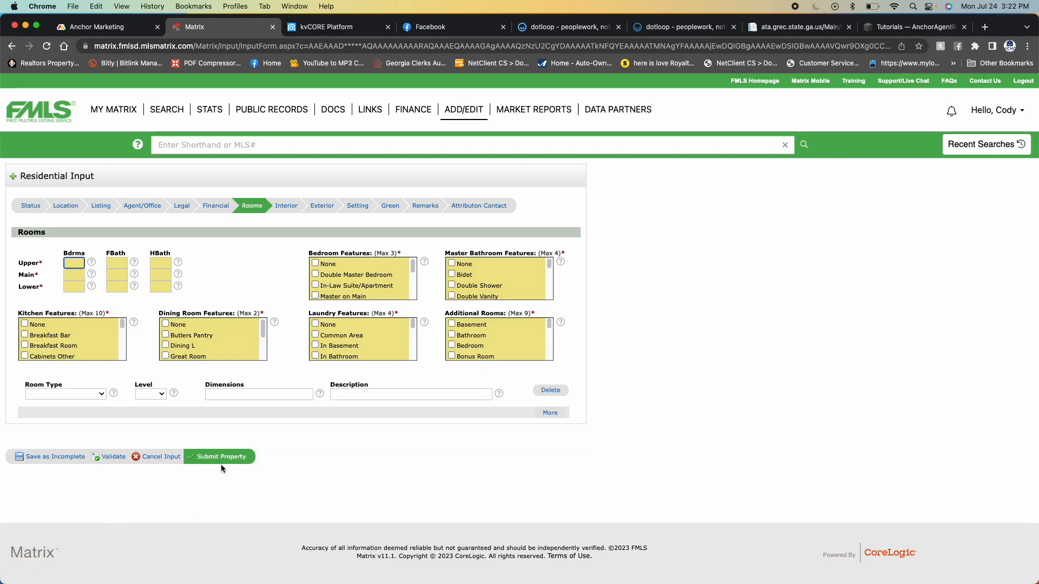
text(0)
key(Tab)
text(0)
key(Tab)
text(0)
- Set the main level to 3 bedrooms, 2 full baths and 1 half bath
click(76, 276)
text(3)
click(134, 274)
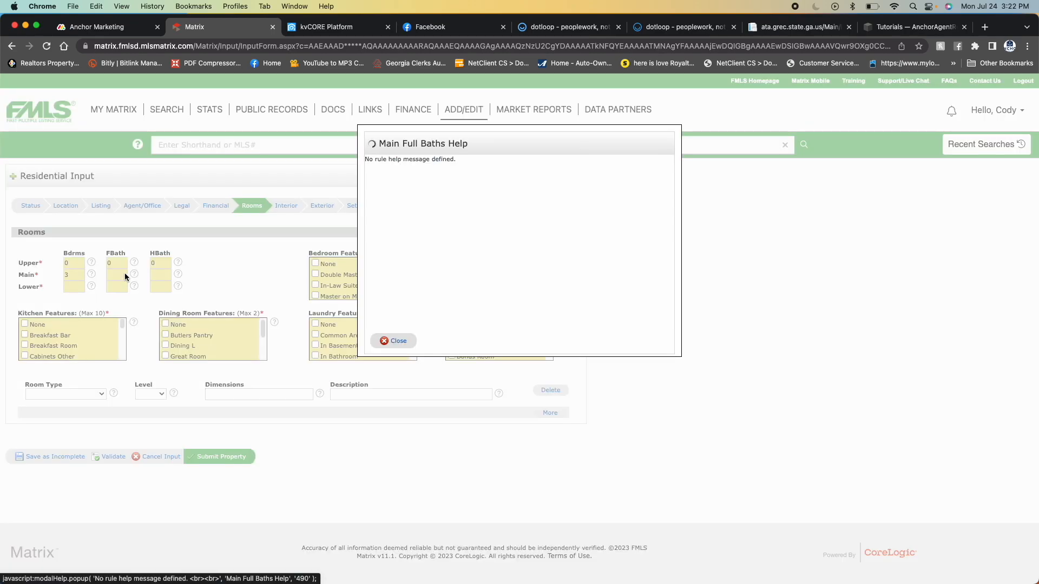
click(389, 341)
click(123, 274)
text(2)
click(162, 275)
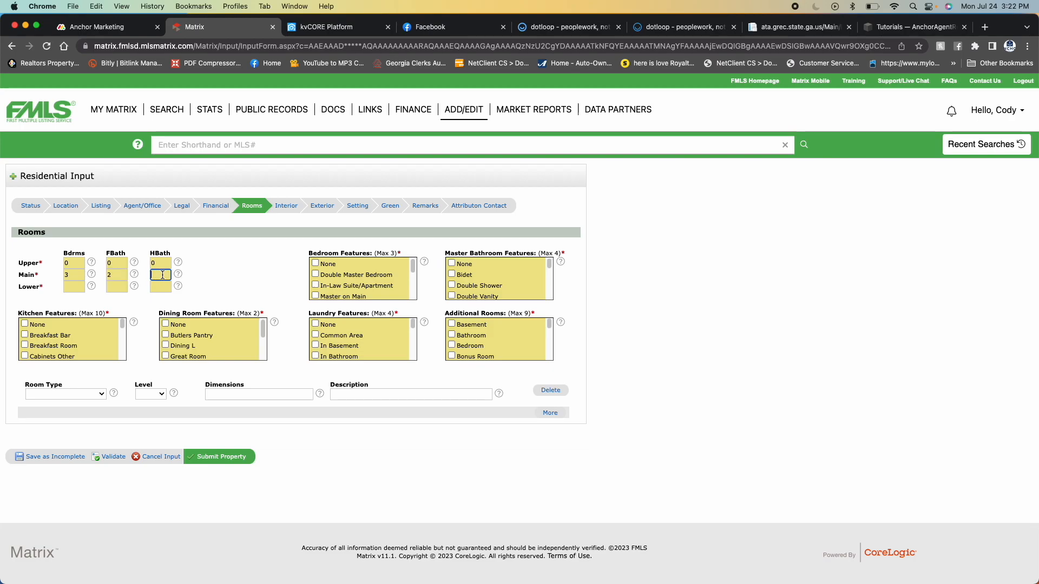
- Set the lower-level bedrooms, full baths and half baths to 0
click(74, 287)
text(0)
click(115, 286)
text(0)
click(161, 286)
text(0)
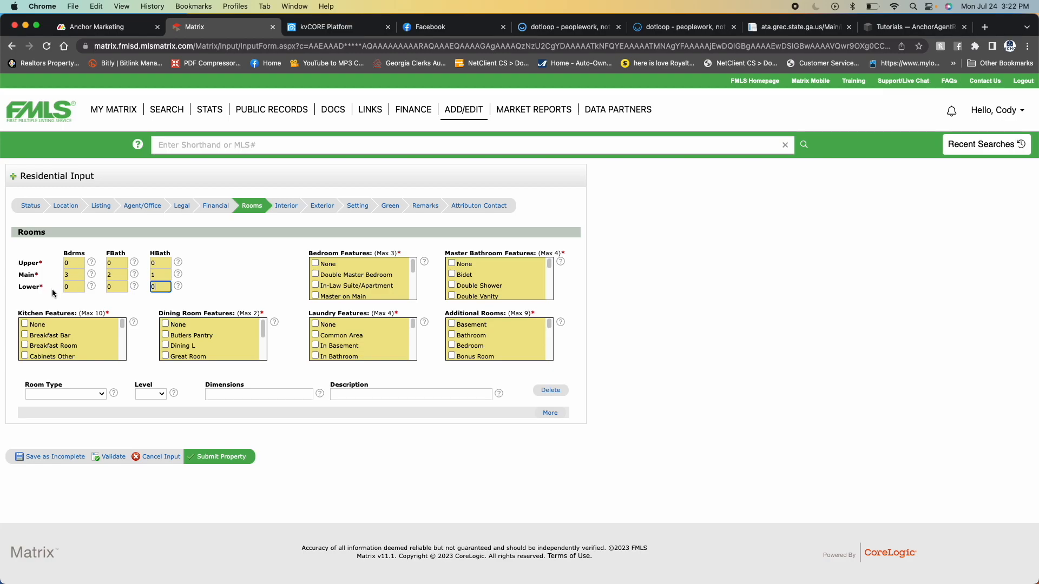
- Look through the Kitchen Features options, and open the Interior section to review its feature lists
scroll(65, 338, down, 1)
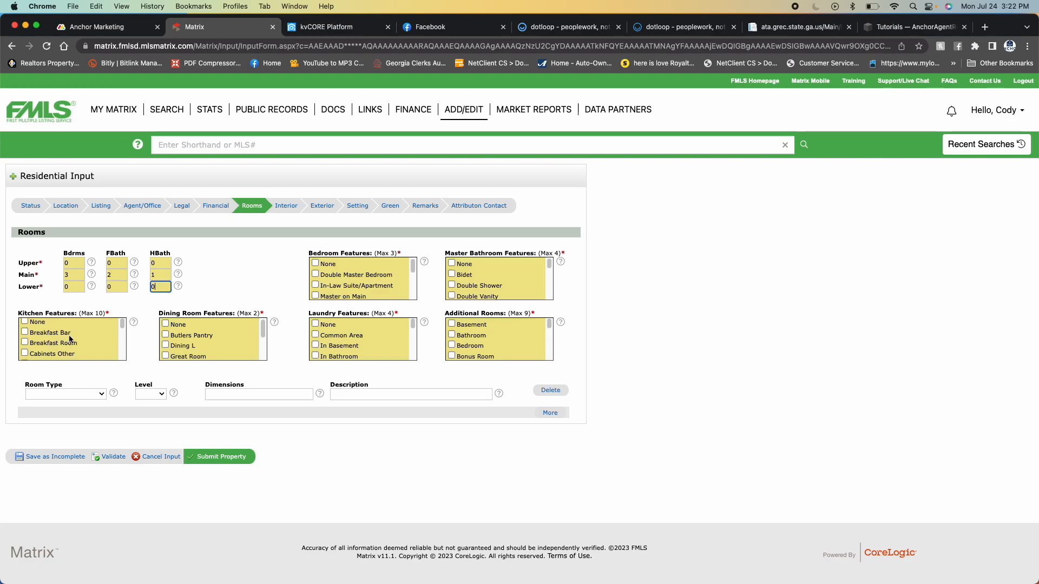
scroll(85, 329, down, 5)
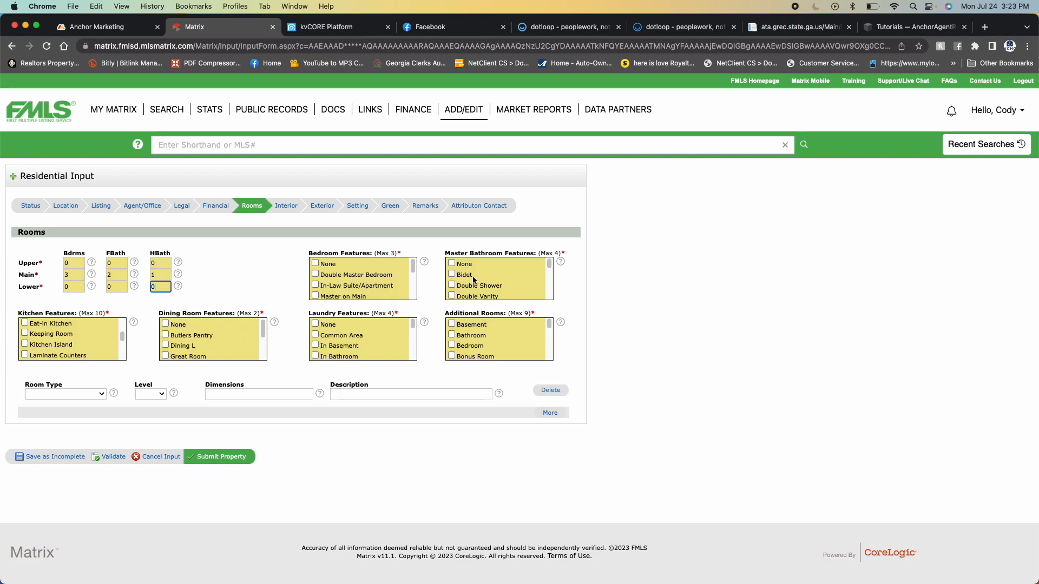
click(290, 211)
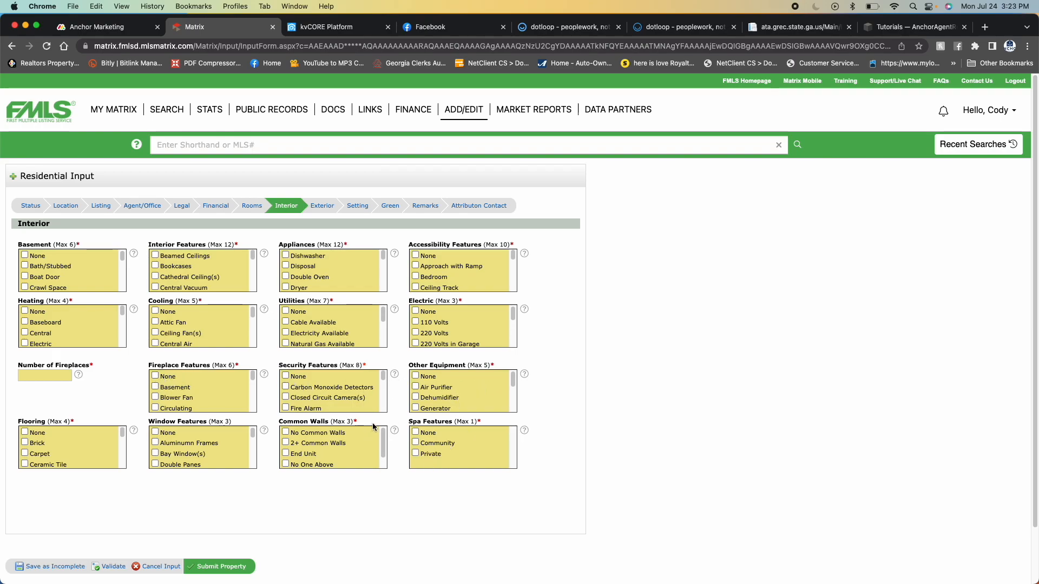
- Open the Exterior section and examine its options, including Architectural Style and Foundation Details
click(323, 209)
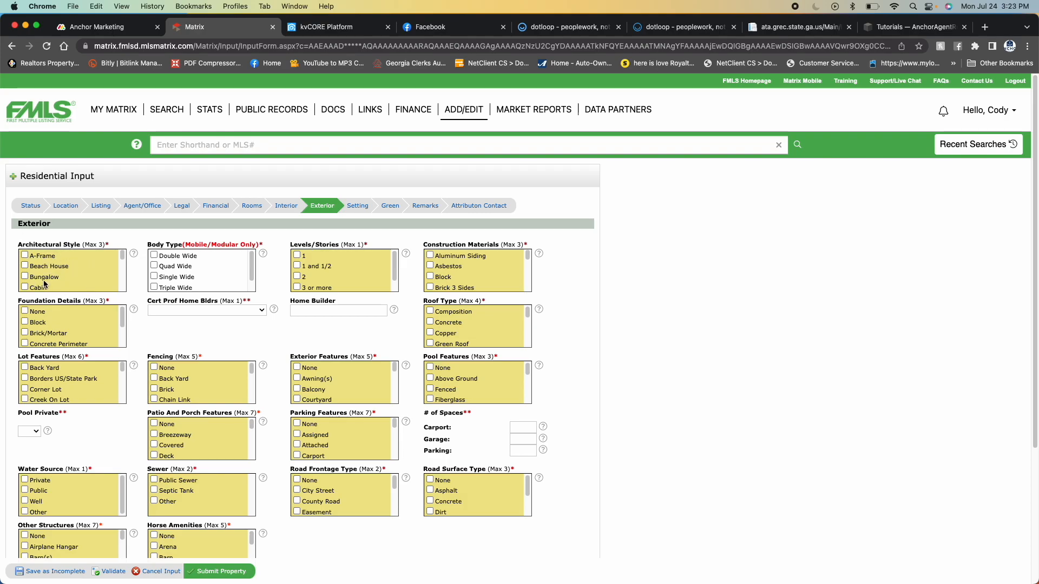
scroll(50, 279, down, 1)
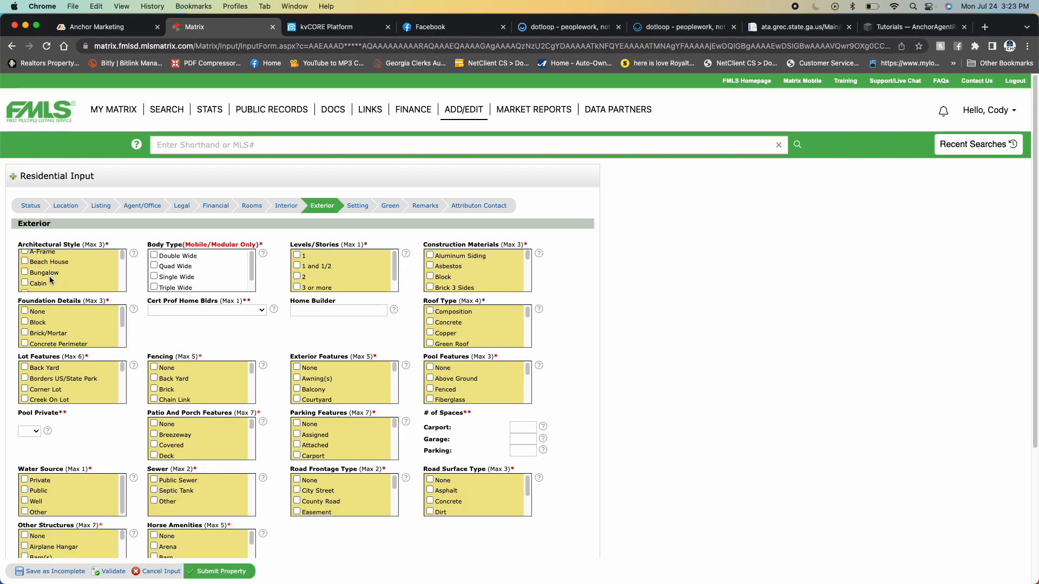
scroll(51, 279, down, 2)
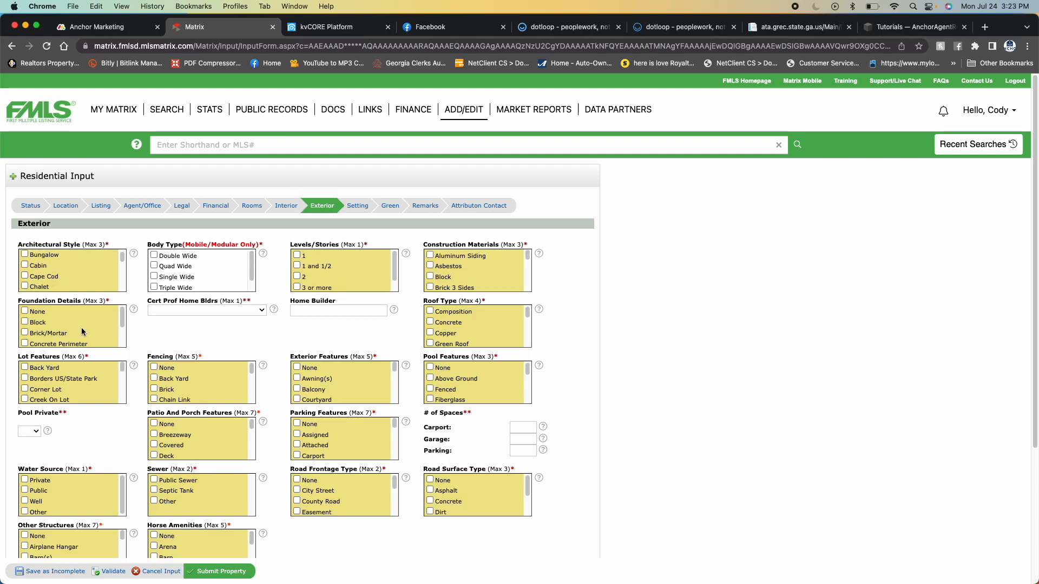
scroll(153, 319, down, 1)
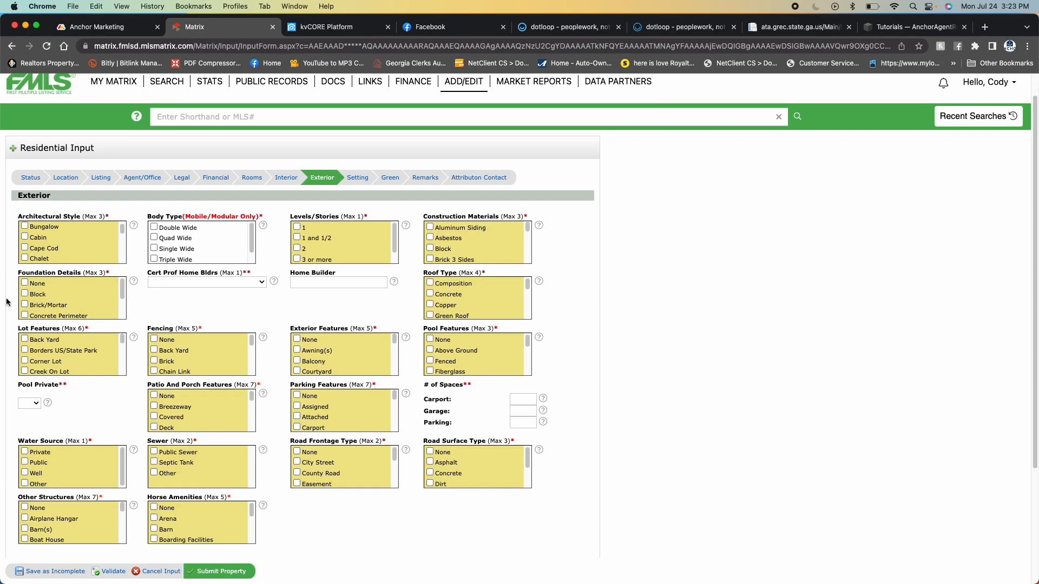
mouse_move(122, 290)
mouse_down()
mouse_move(123, 308)
mouse_move(124, 296)
mouse_up()
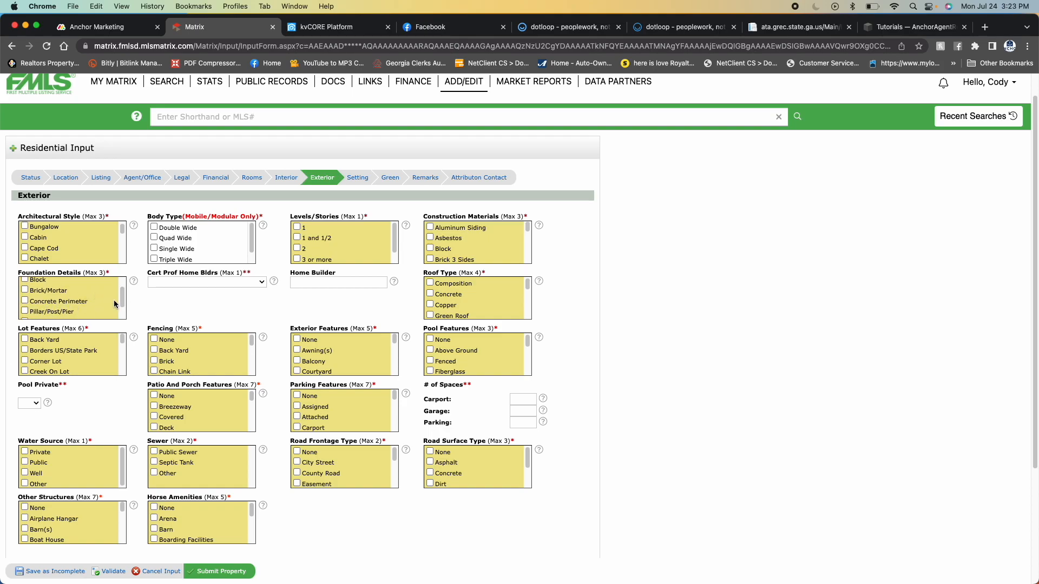
drag(123, 300, 122, 309)
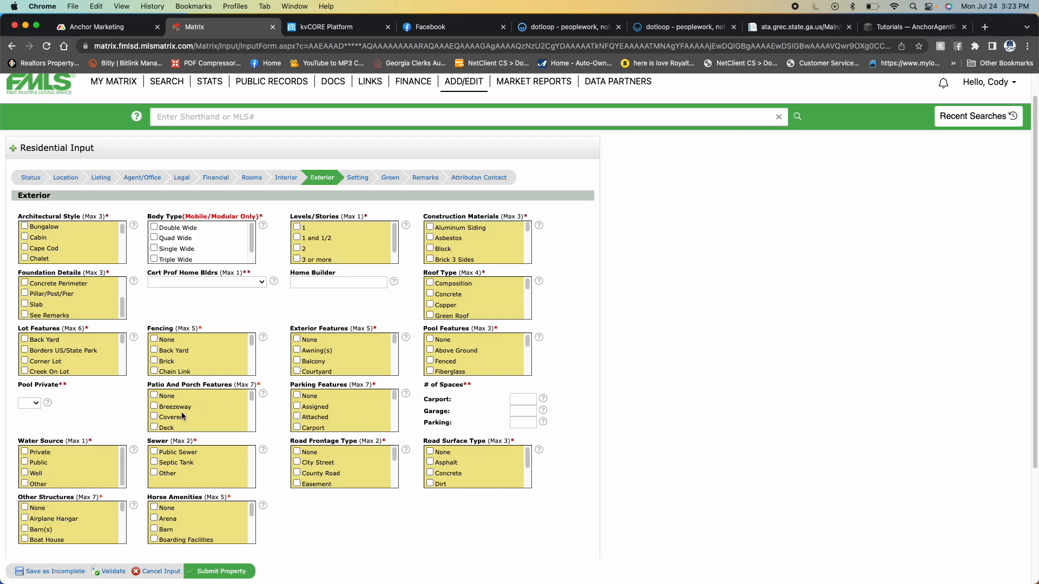
scroll(73, 463, down, 1)
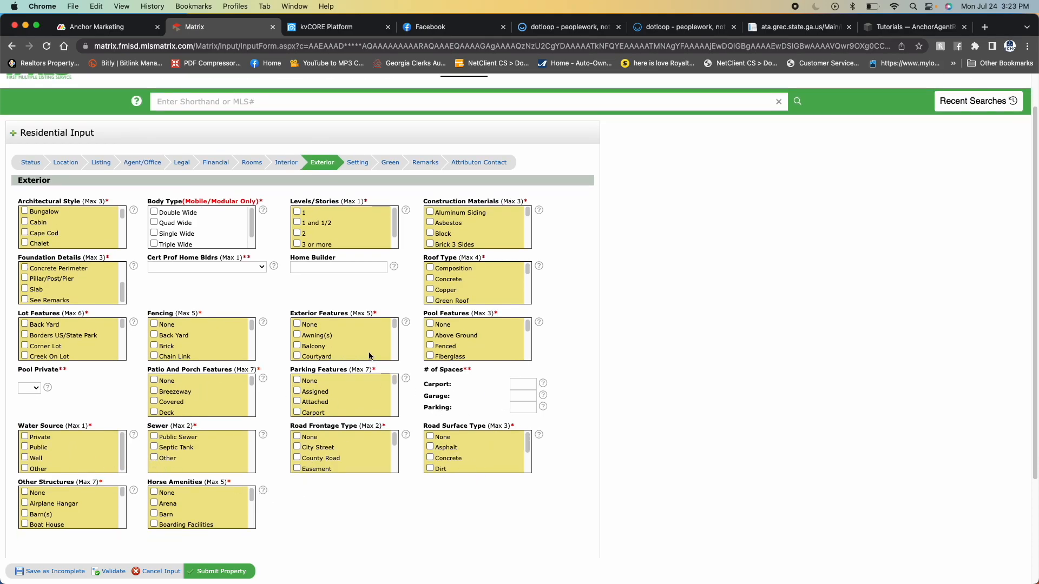
- Review the options in the Setting and Green sections, and open the Remarks section
click(357, 163)
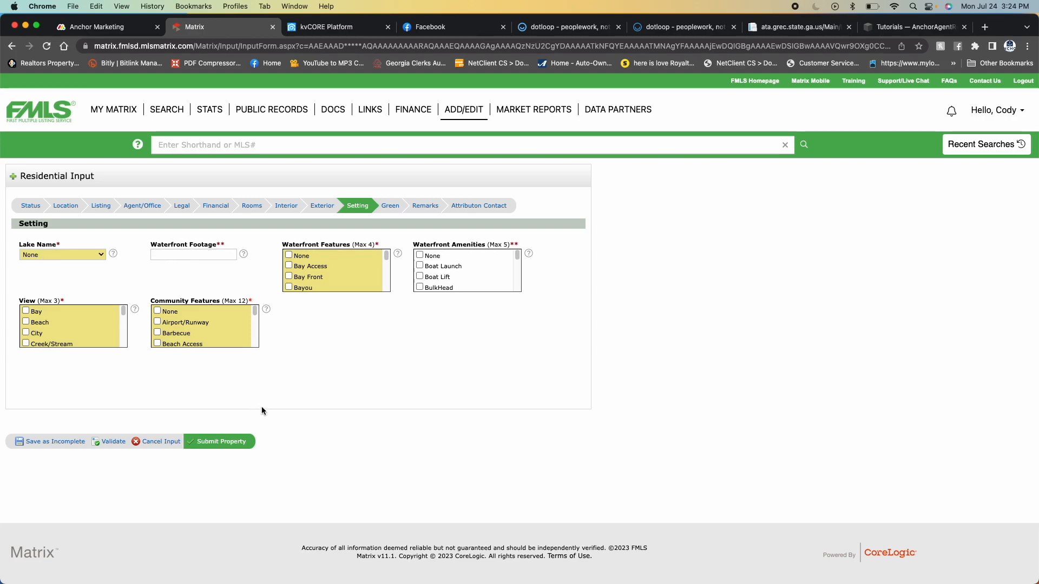
click(390, 211)
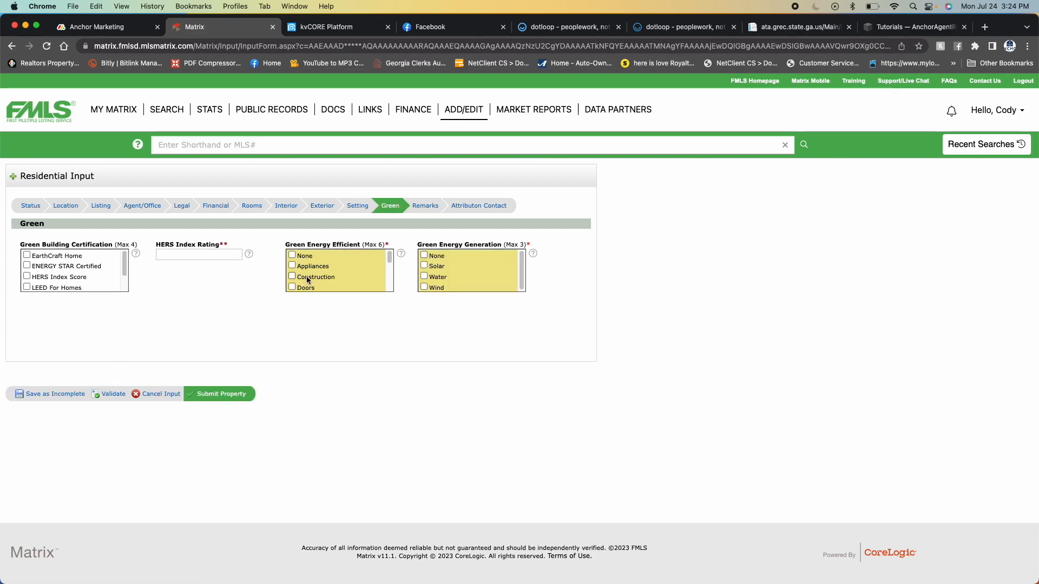
click(425, 208)
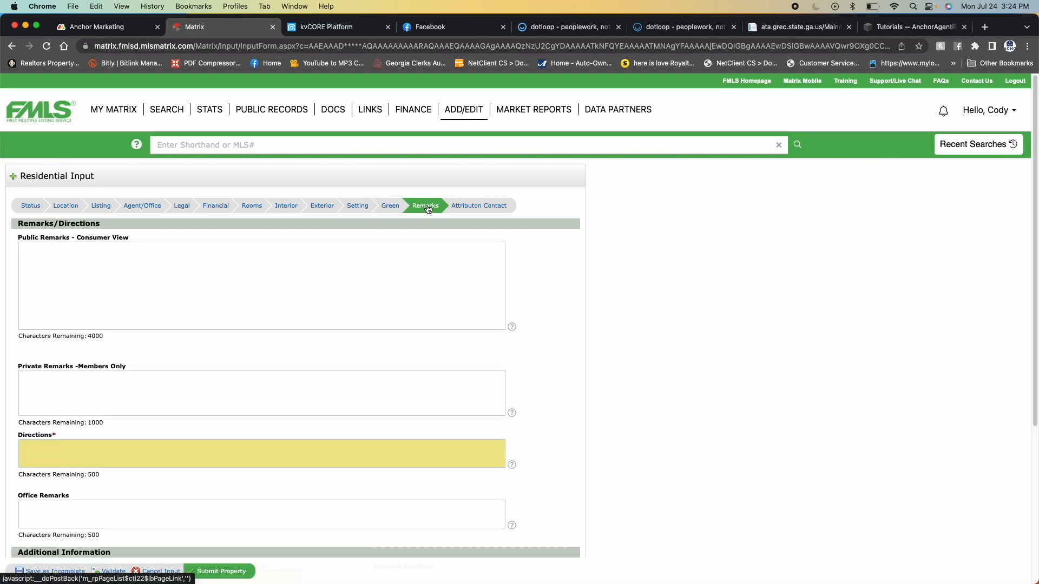
- Start the members-only private remarks with "Please schedule all showings through ShowingTime"
click(71, 271)
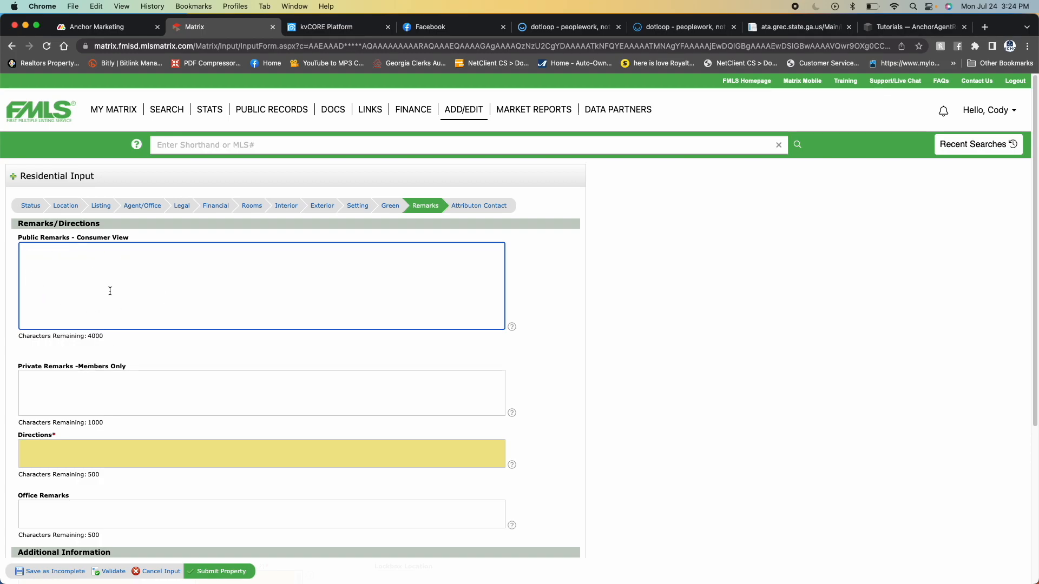
click(44, 388)
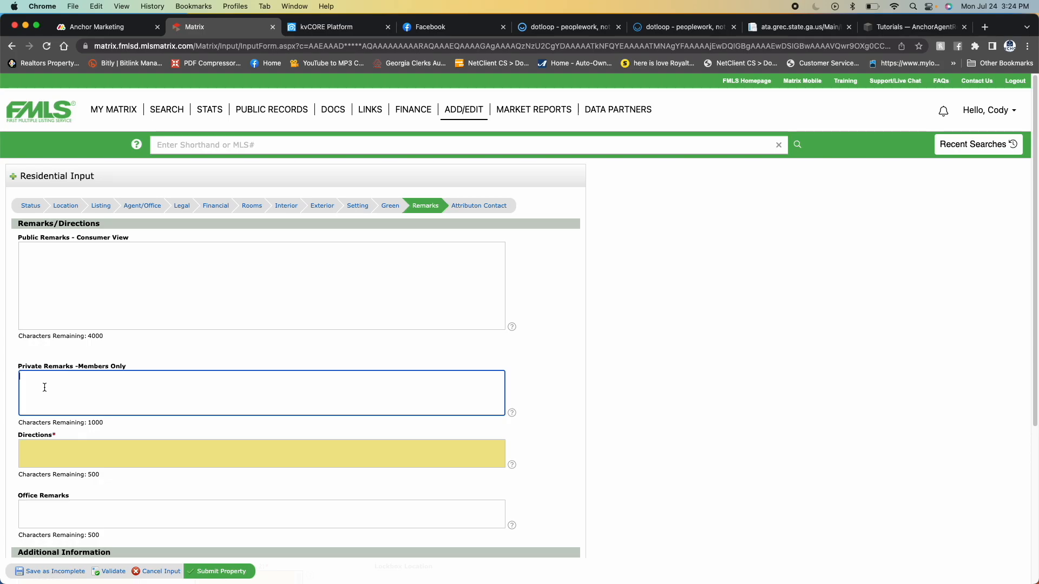
text(Please schedule all showings through ShowingTime)
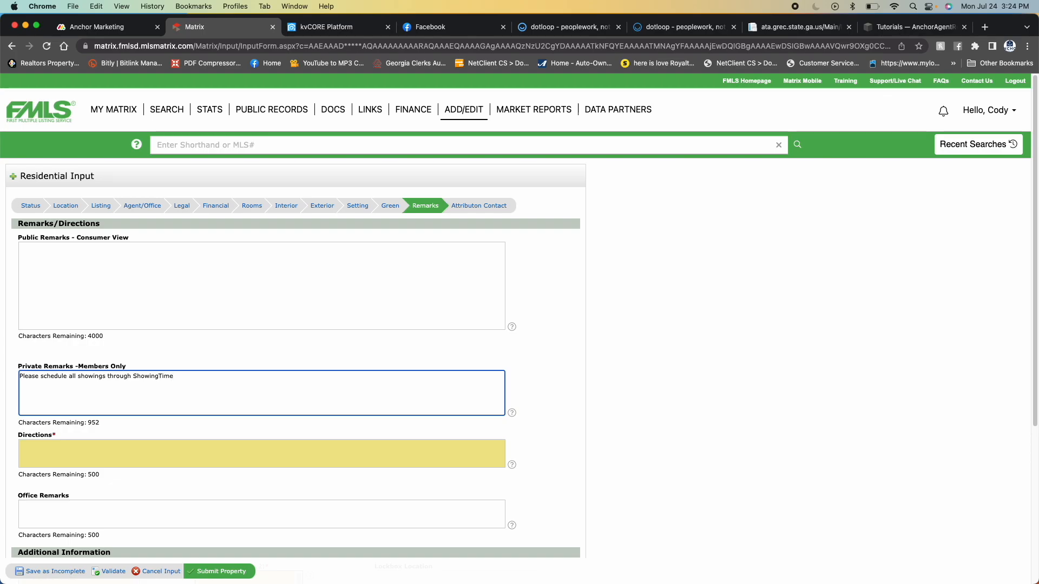
text(.  Disclosures uploaded to FMLS and need to be included your offer.  Please allow )
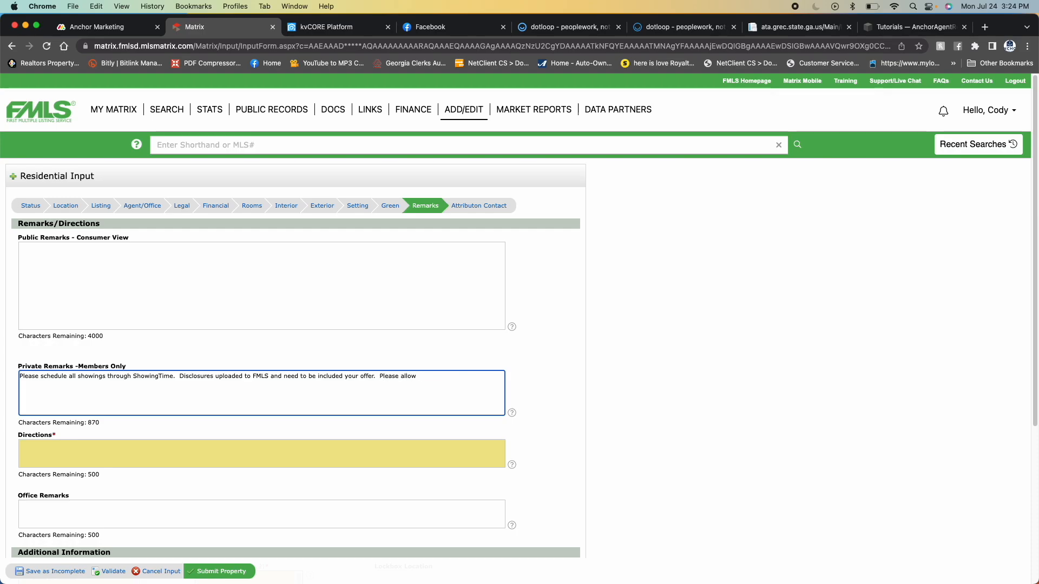
text(th)
text(o hours notice and)
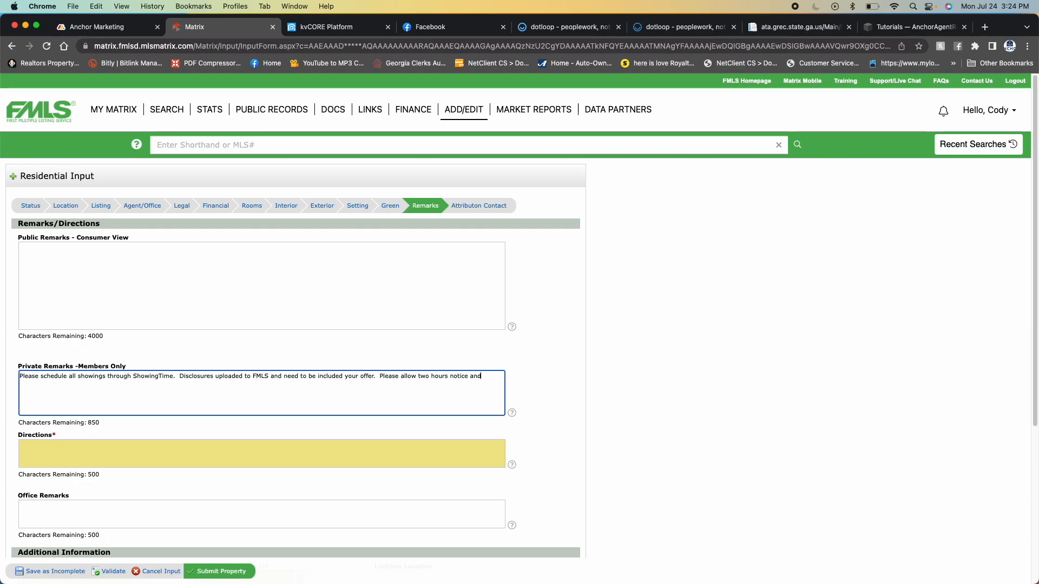
- Finish the private remarks with "two hours notice to show, and preferred closing attorney is Thomas & Brown - Alpharetta"
key(BackSpace)
key(BackSpace)
text(homas & )
text(Borw)
text(- Alph)
text(aretta)
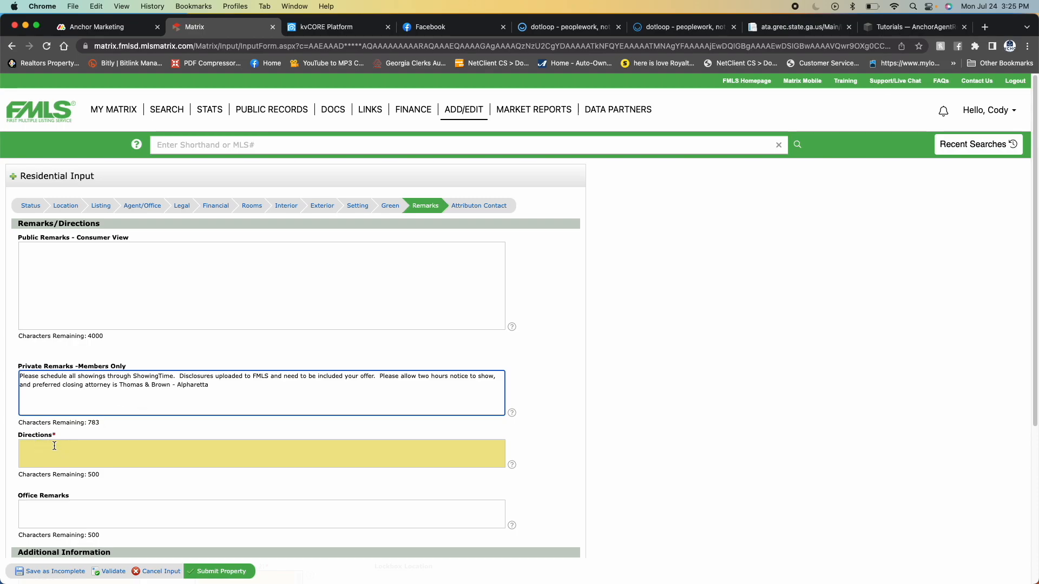
- Review the directions, showing instructions, lockbox and showing contact fields, and check the Occupant Type options without choosing one
scroll(97, 444, down, 3)
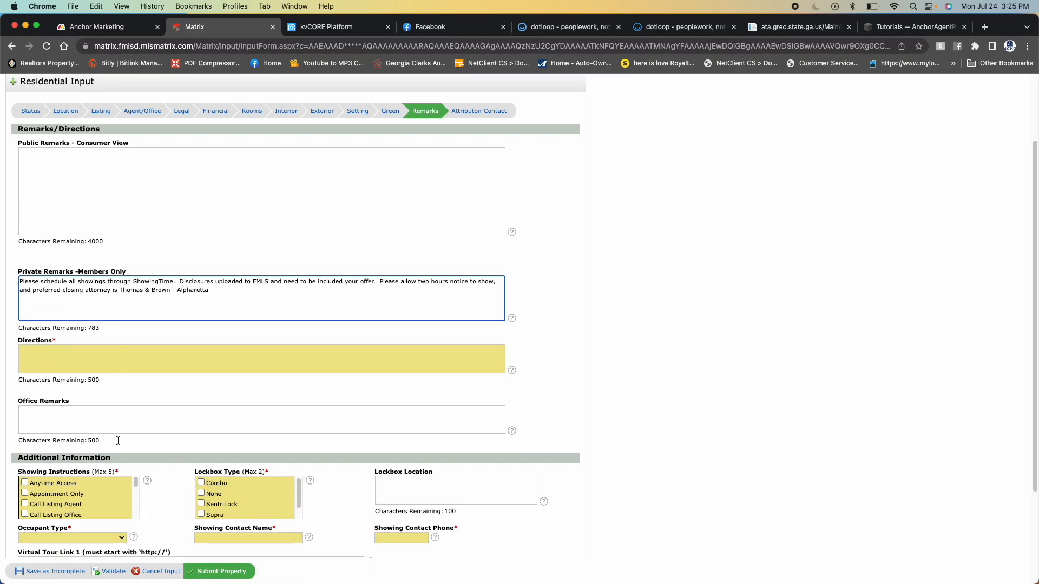
scroll(46, 403, down, 3)
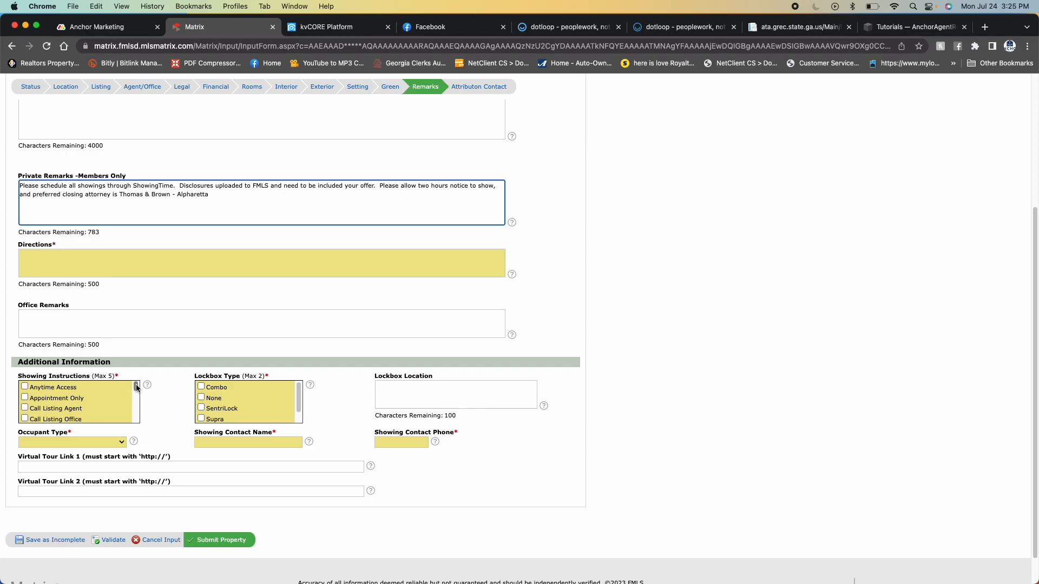
mouse_move(137, 385)
mouse_down()
mouse_move(134, 410)
mouse_move(134, 385)
mouse_up()
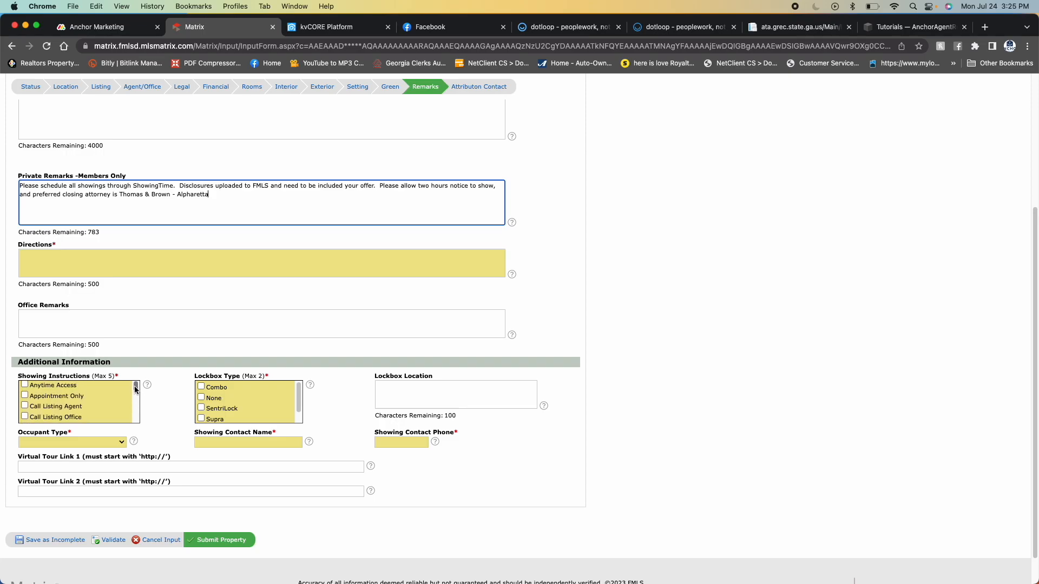
click(76, 443)
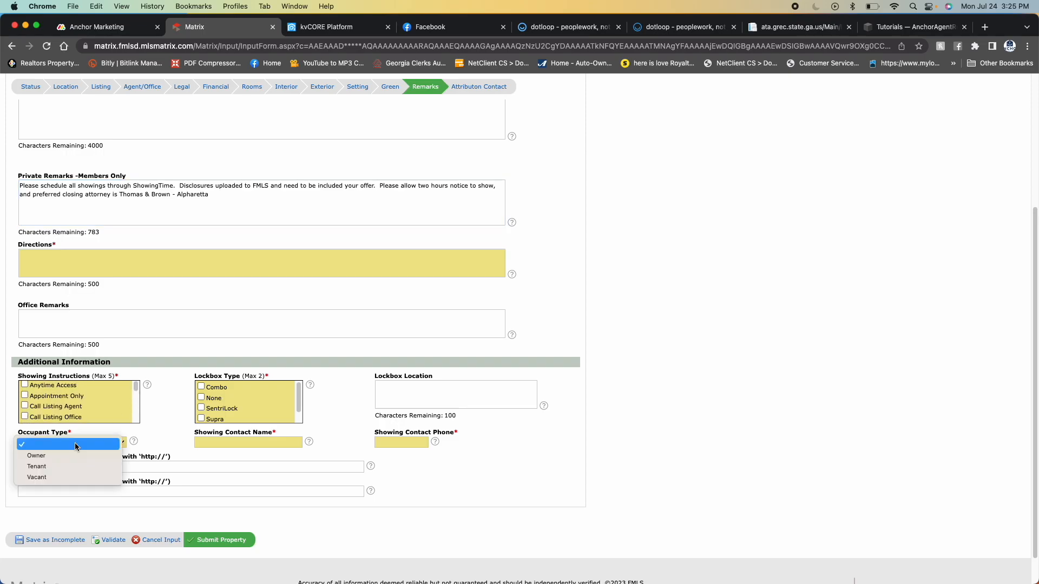
click(165, 398)
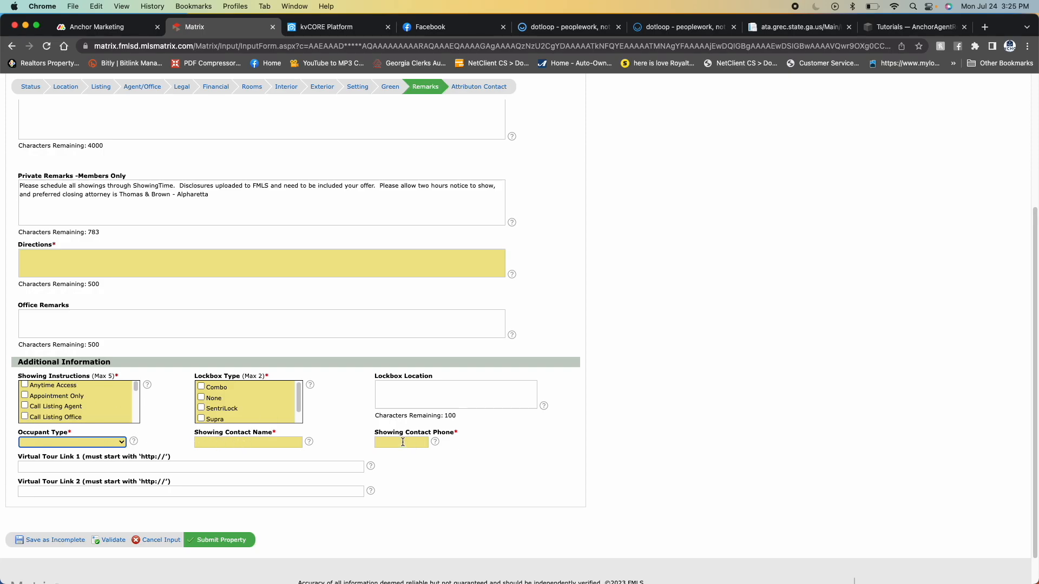
- Validate the listing form and review the sections and fields flagged with errors
scroll(339, 398, up, 5)
scroll(211, 419, down, 5)
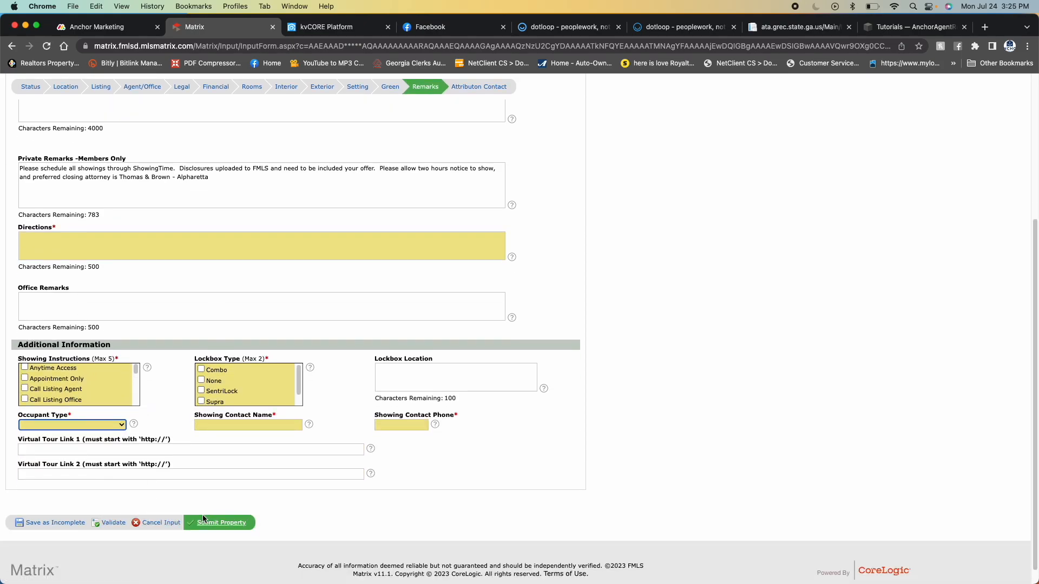
click(111, 523)
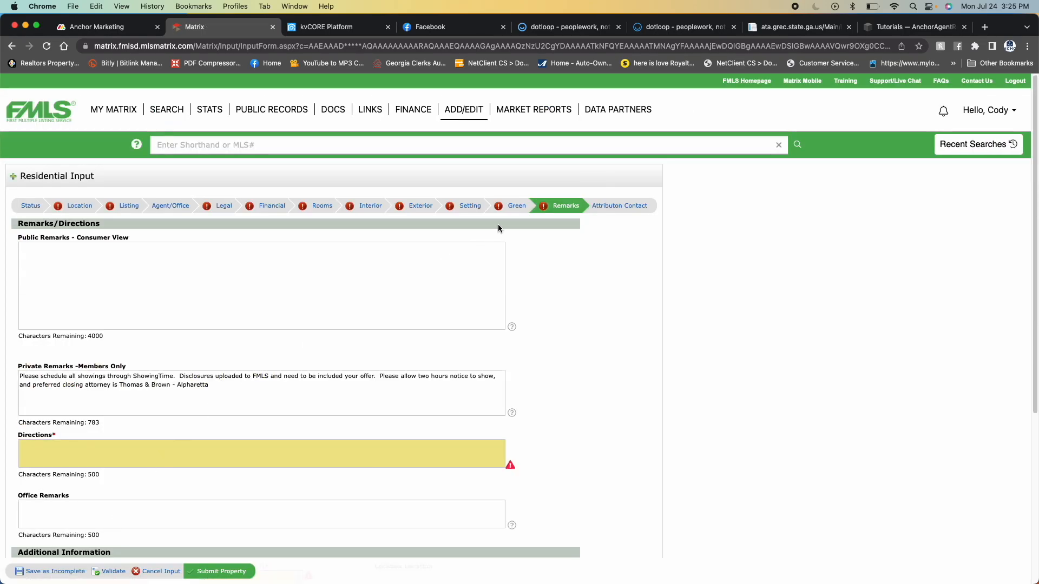
scroll(226, 402, down, 1)
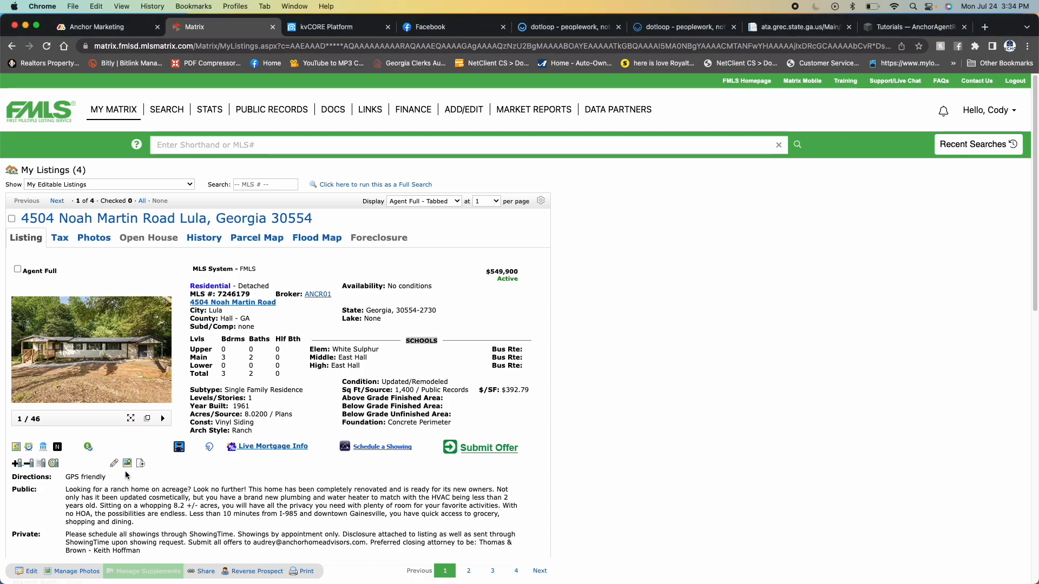
- Open photo management for the active Lula listing and try to move the Slot 2 photo to Slot 3
click(128, 464)
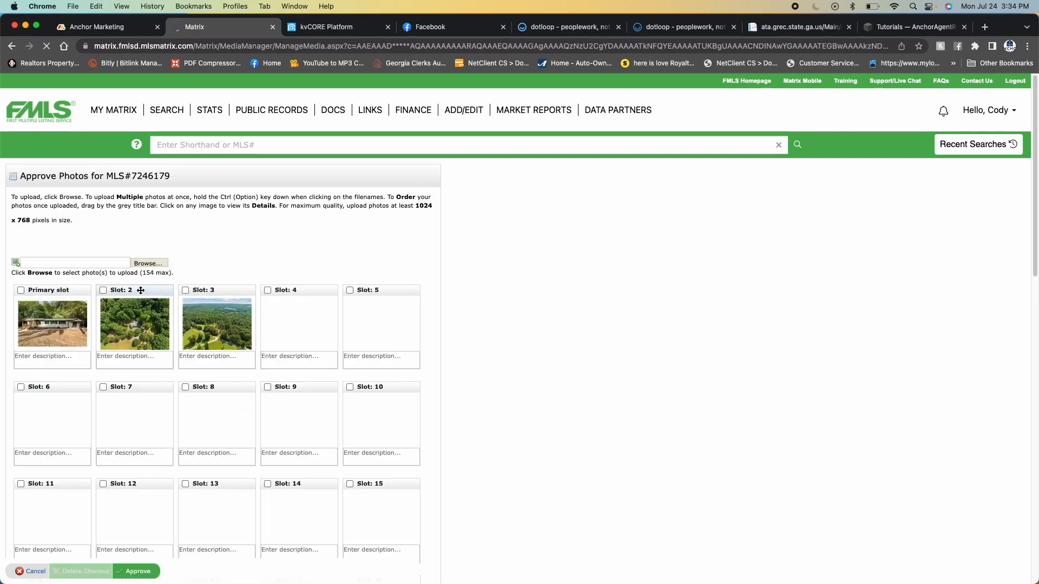
drag(137, 291, 225, 290)
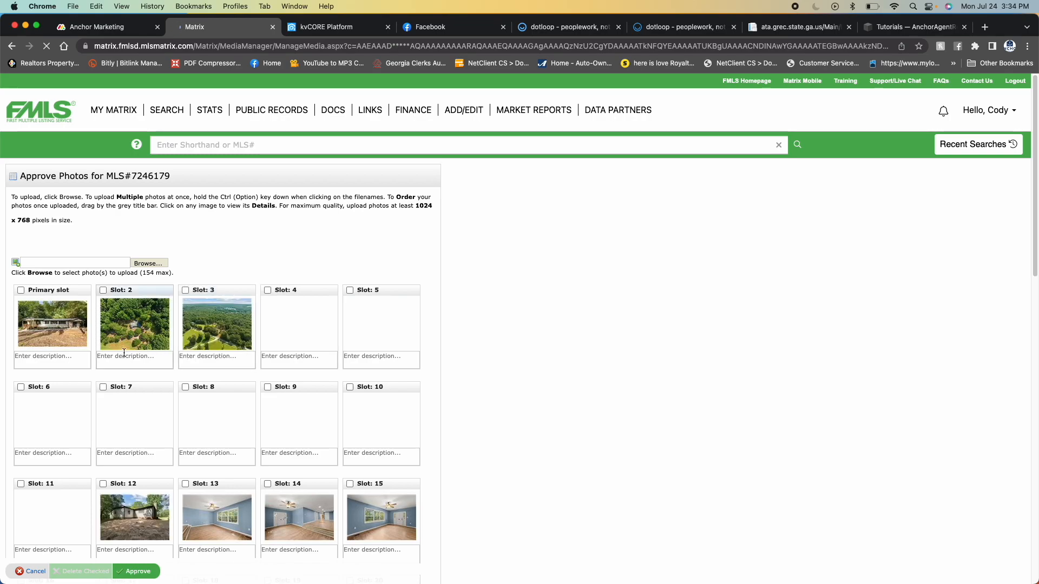
- Cancel the photo changes and return to the Lula listing
click(154, 363)
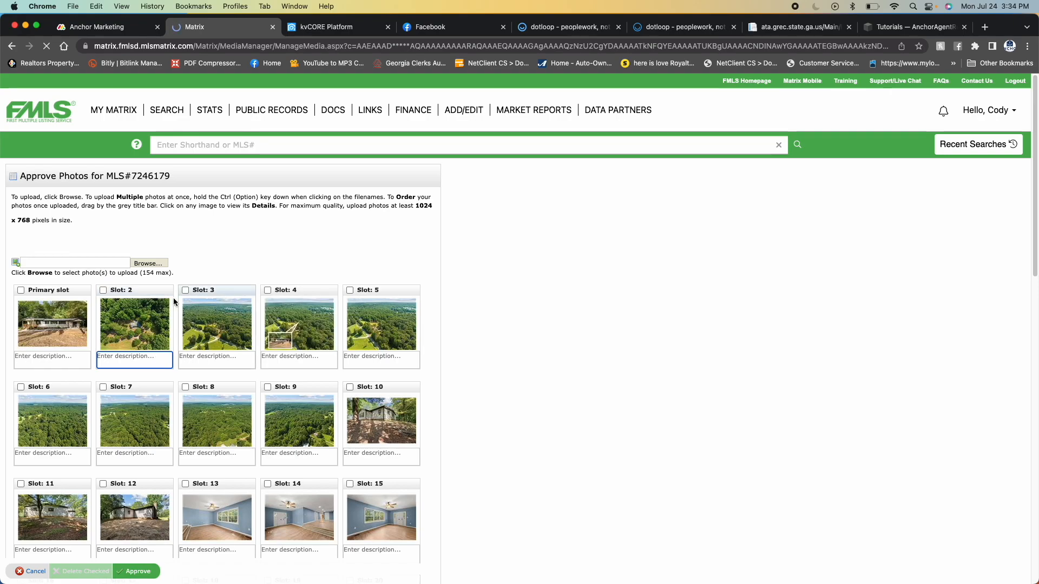
click(33, 572)
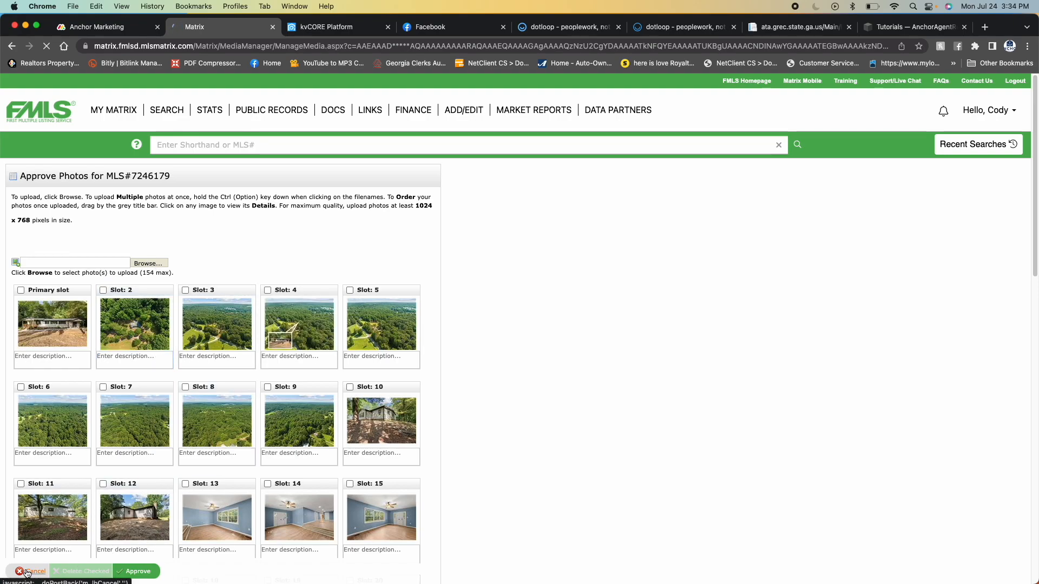
click(623, 105)
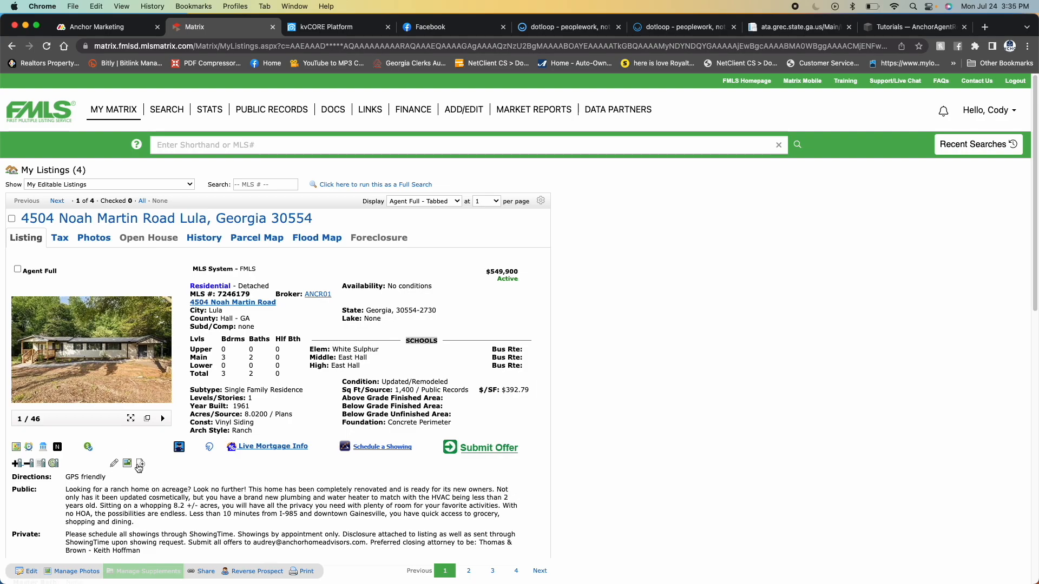
- Open supplement management for the Lula listing, signing in with the saved login, and start a Sale transaction for the Listing Side
click(140, 463)
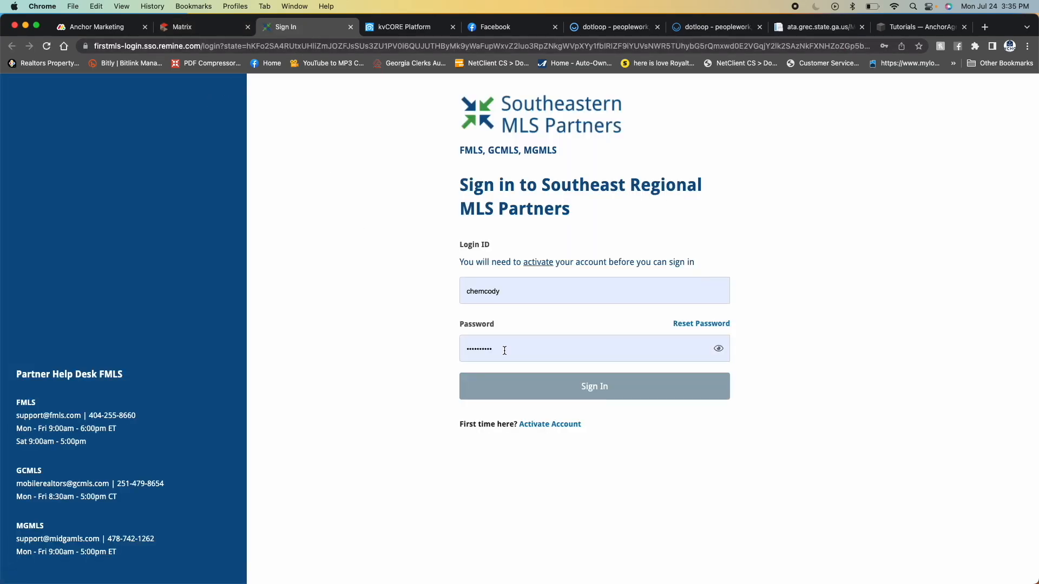
click(585, 391)
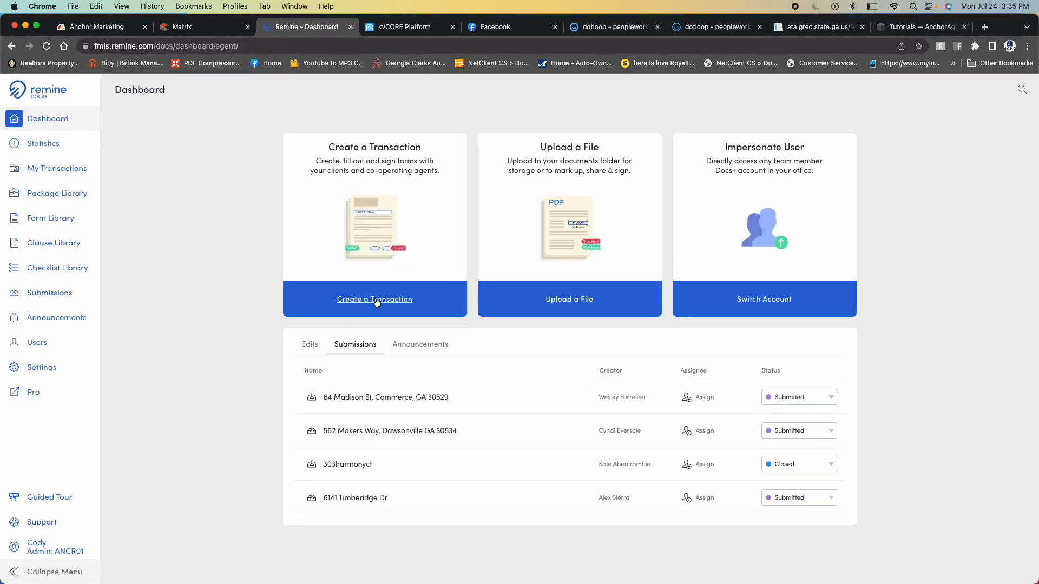
click(377, 302)
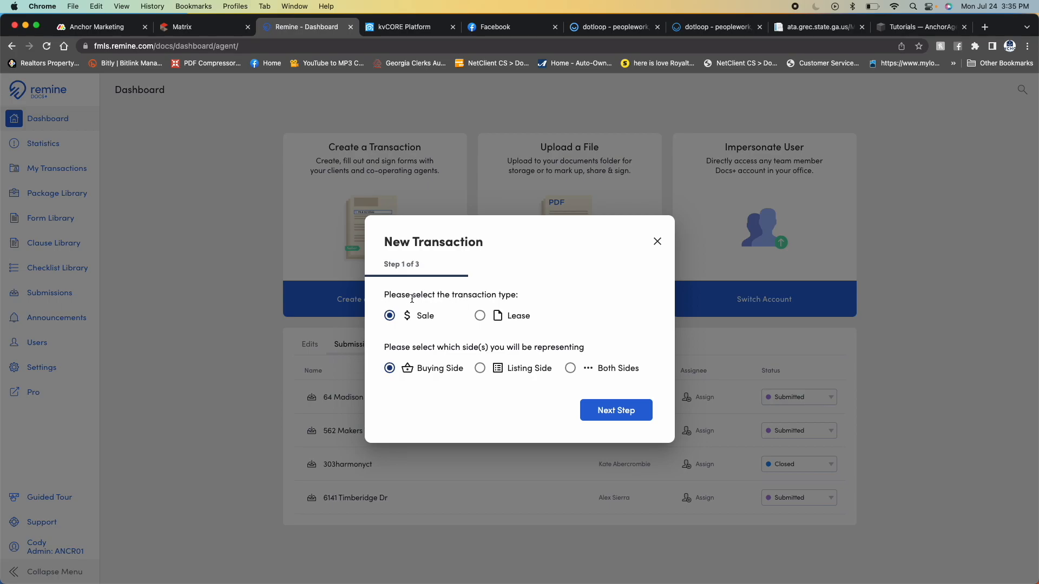
click(480, 368)
click(624, 410)
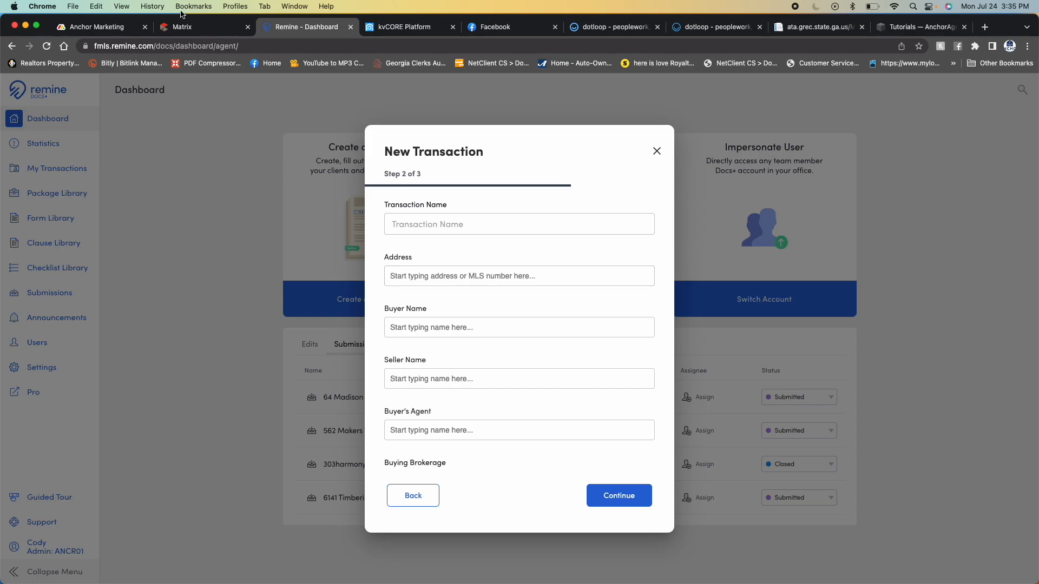
- Look up the Lula listing's address for the new transaction, remove the first seller name and continue to document selection
click(194, 27)
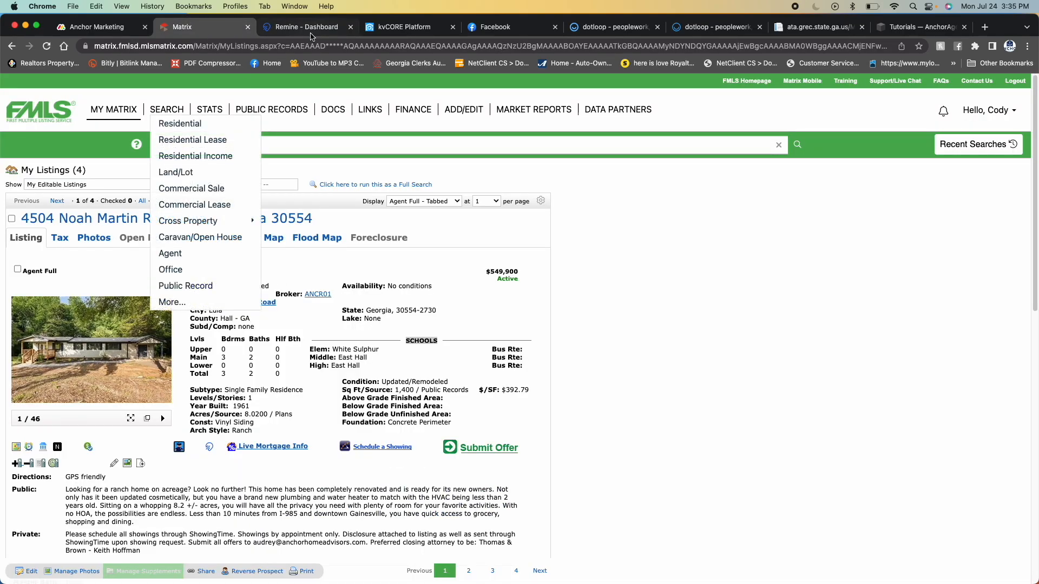
click(306, 26)
click(453, 280)
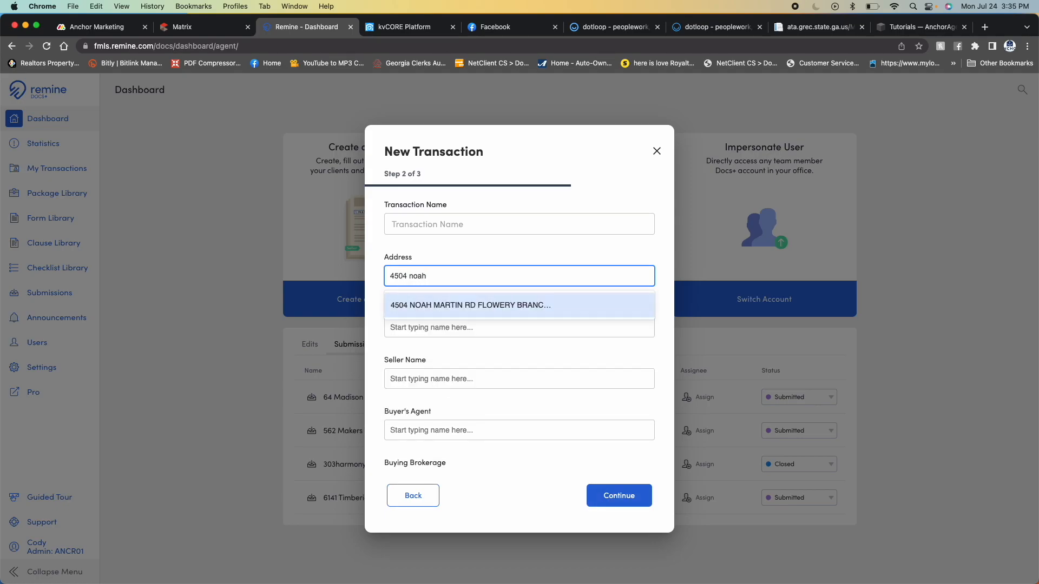
click(471, 305)
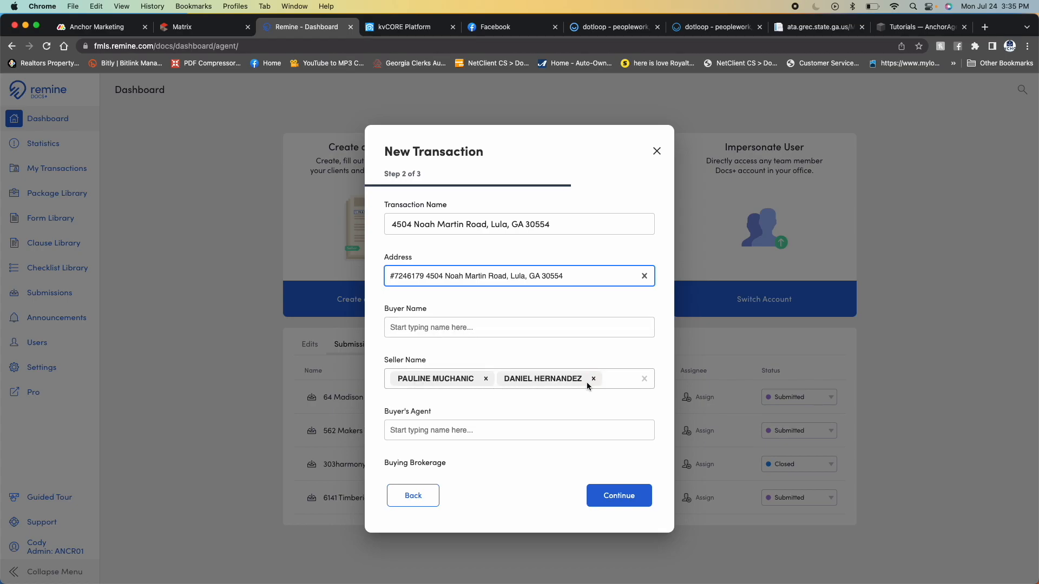
click(485, 378)
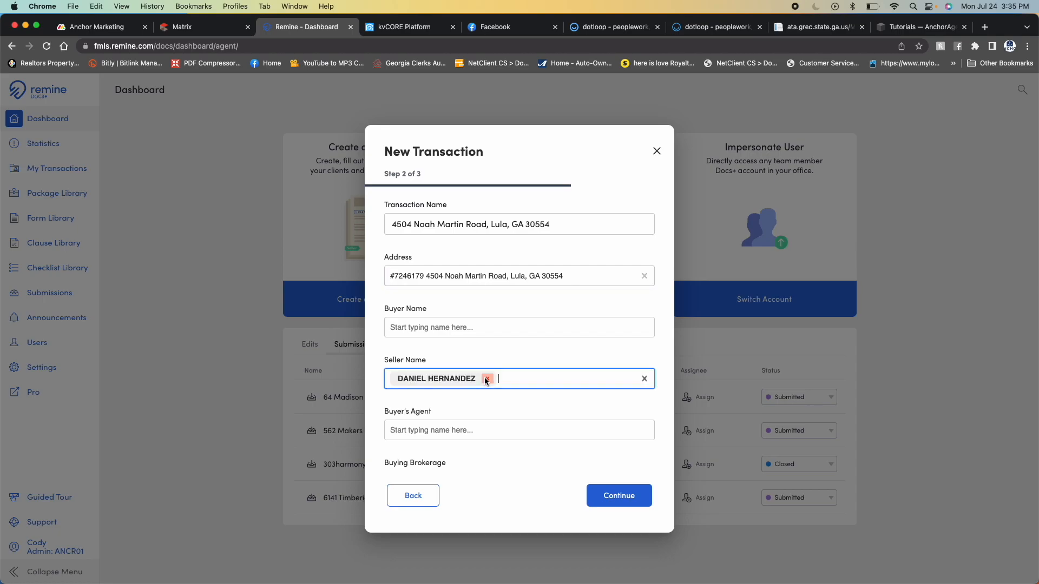
click(621, 498)
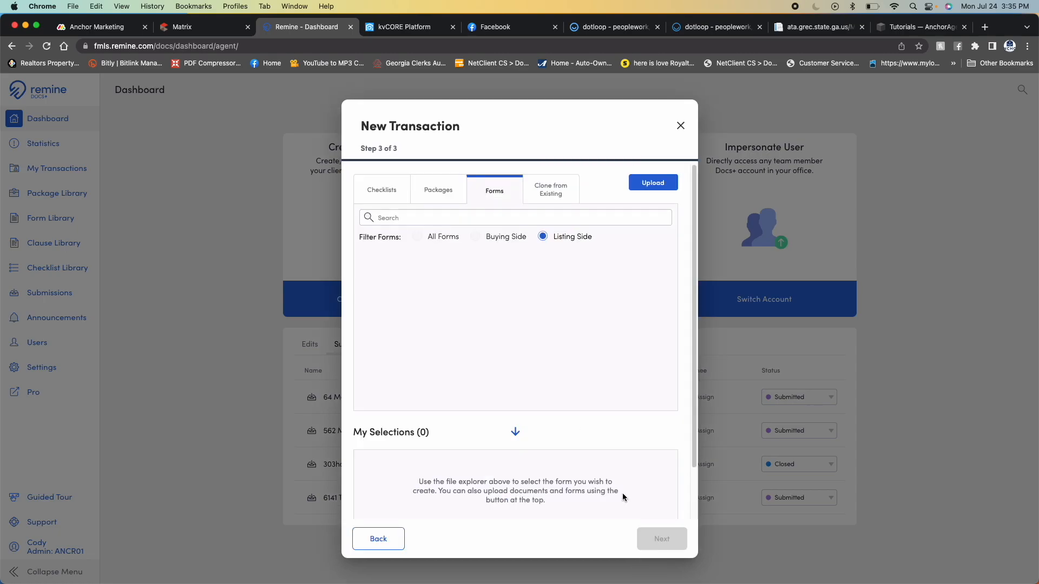
- Upload Pre-Listing-Interview.pdf from the Desktop to the new transaction
click(650, 185)
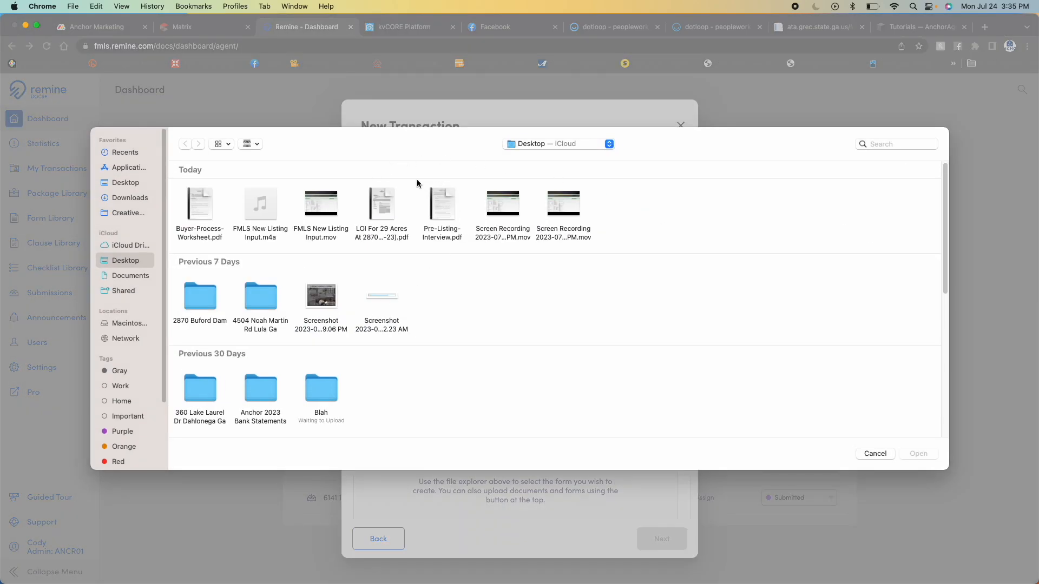
click(442, 205)
click(919, 453)
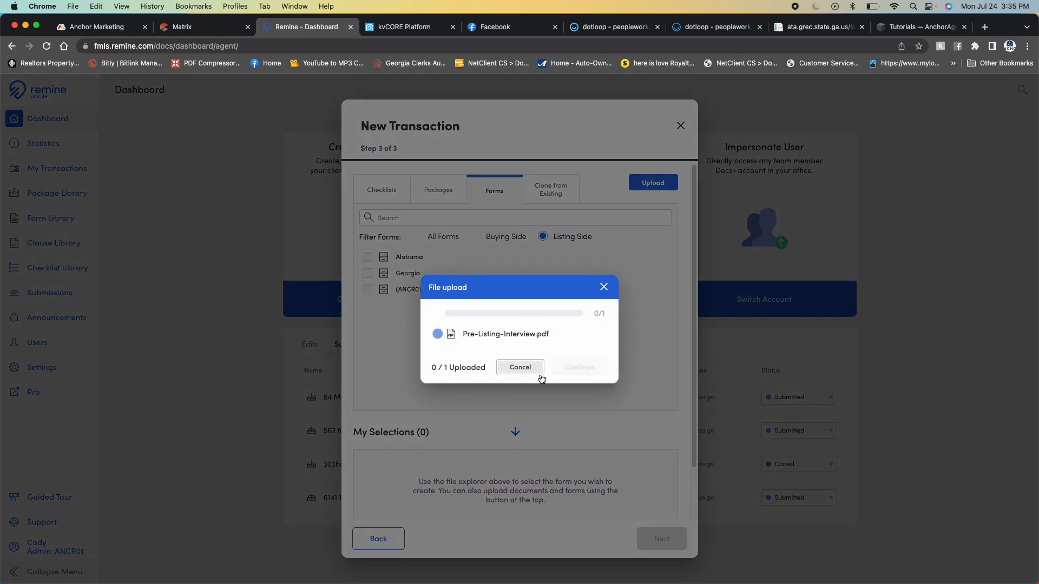
click(618, 371)
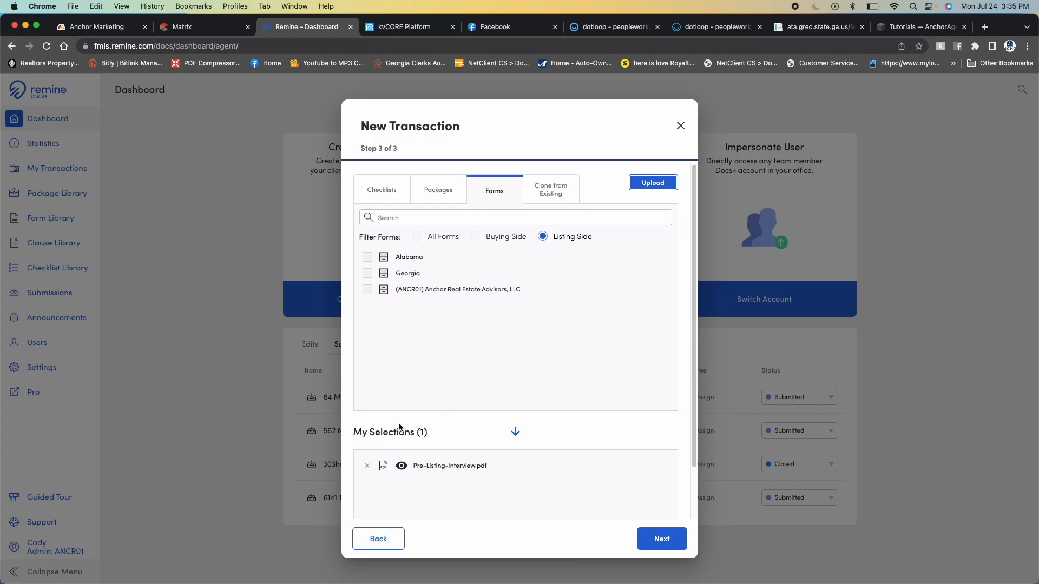
- Preview Pre-Listing-Interview.pdf through to its end and finish creating the transaction with it
click(402, 468)
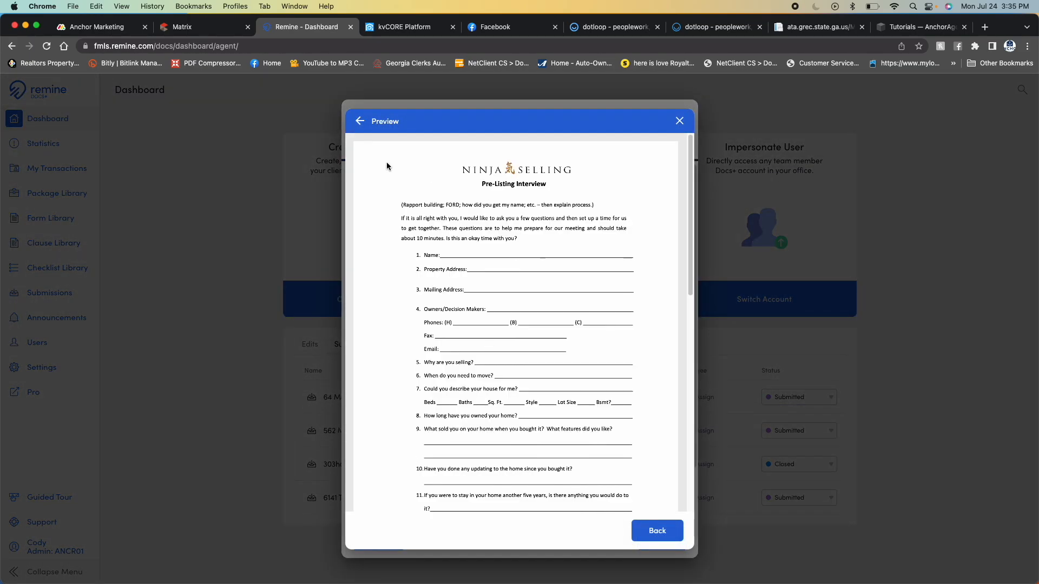
scroll(491, 379, down, 5)
scroll(490, 444, down, 3)
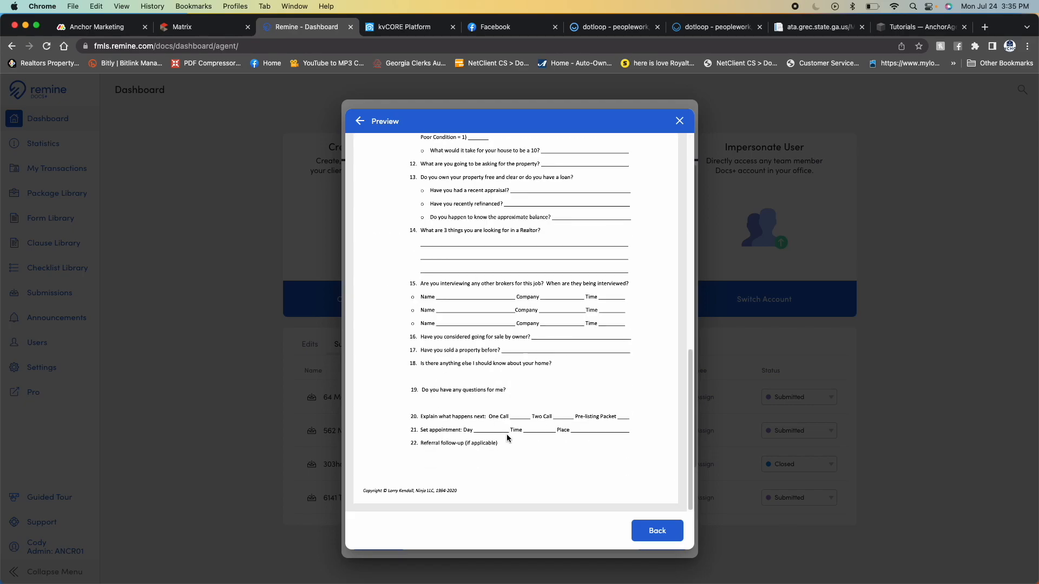
click(646, 532)
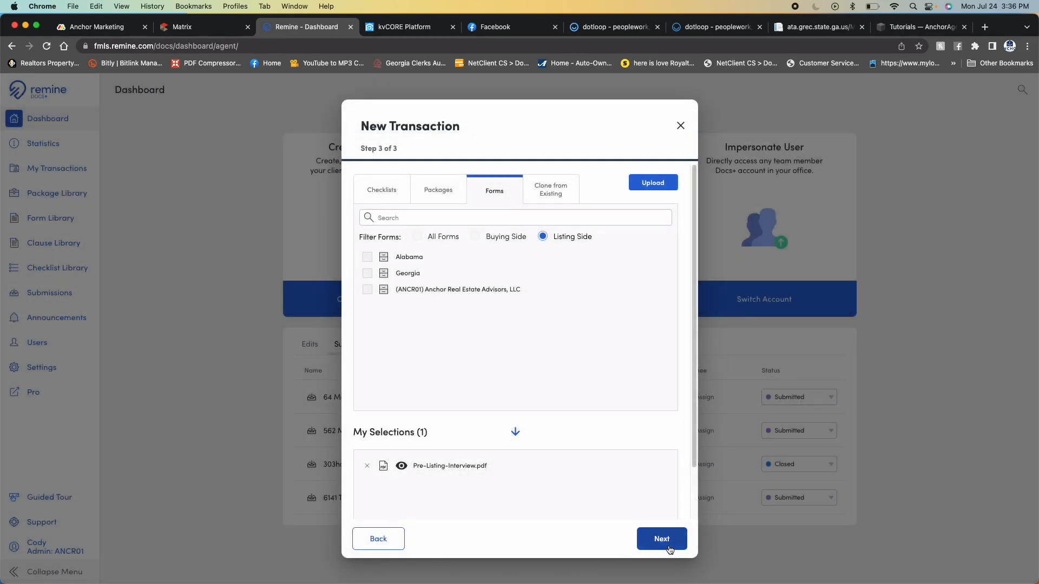
click(662, 540)
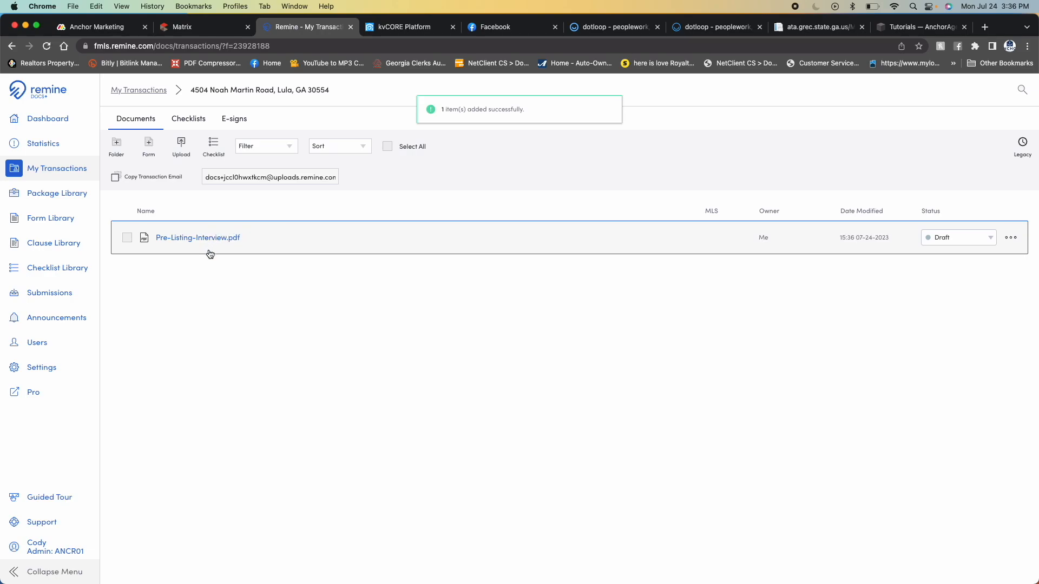
- Try setting the MLS visibility of Pre-Listing-Interview.pdf to Shared (Visible to all MLS agents) and close the visibility settings
click(1011, 238)
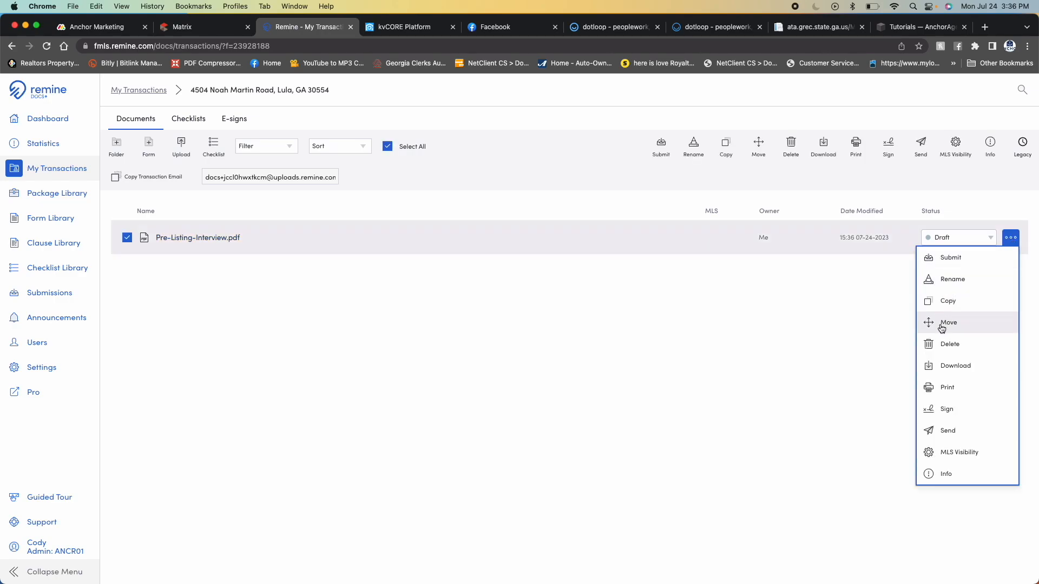
click(953, 454)
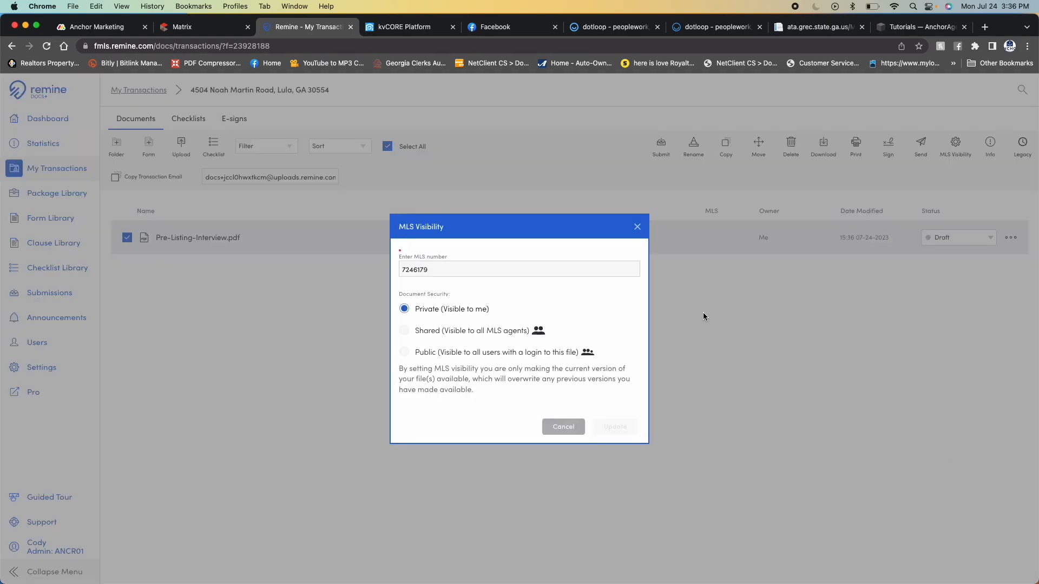
click(413, 265)
click(405, 332)
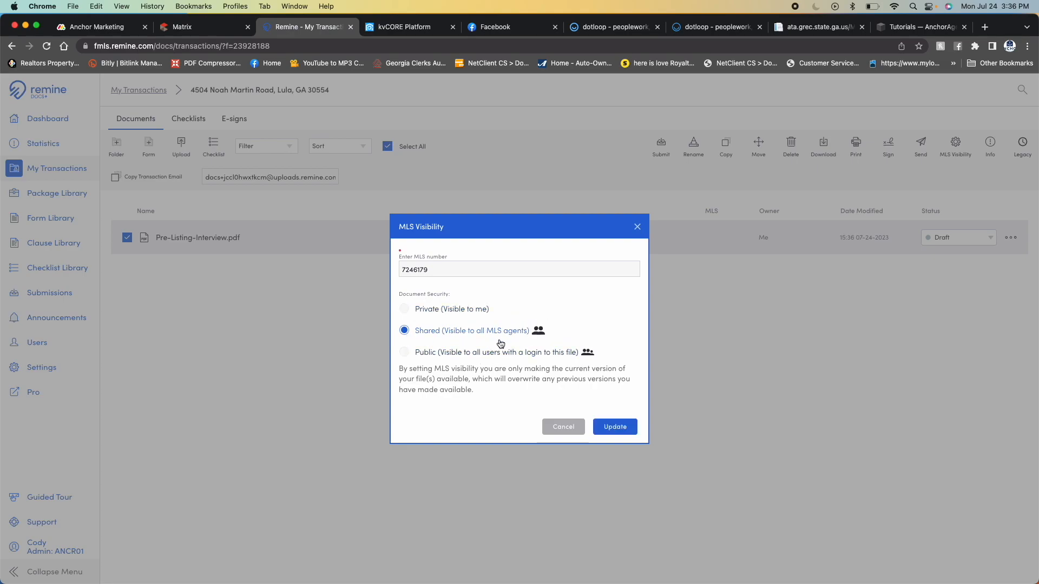
click(609, 433)
click(563, 427)
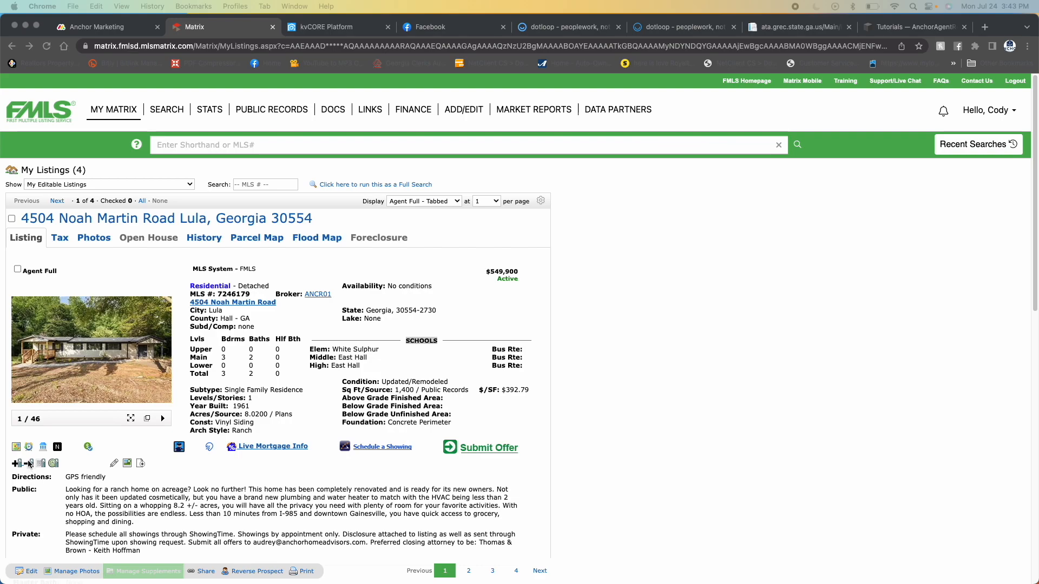
click(17, 466)
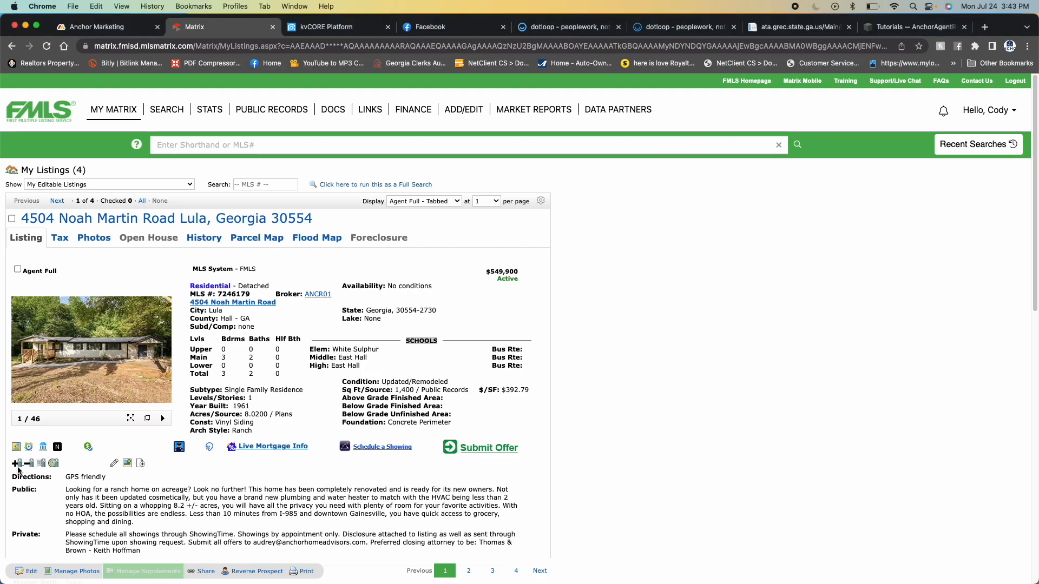
click(16, 466)
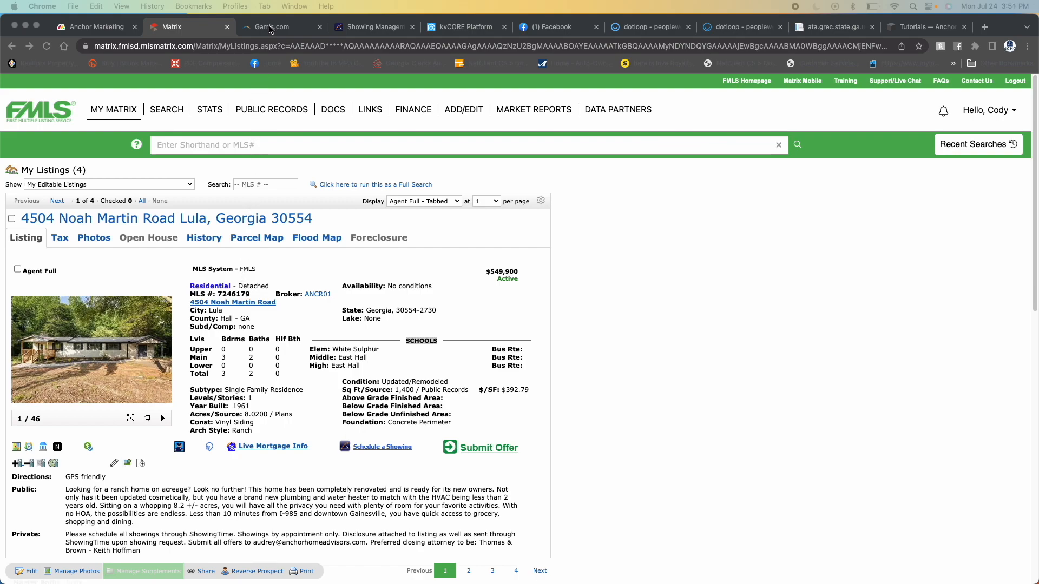
- Switch to the Georgia MLS site and open Ditto, choosing Georgia MLS as the destination and First MLS as the listing source
click(269, 29)
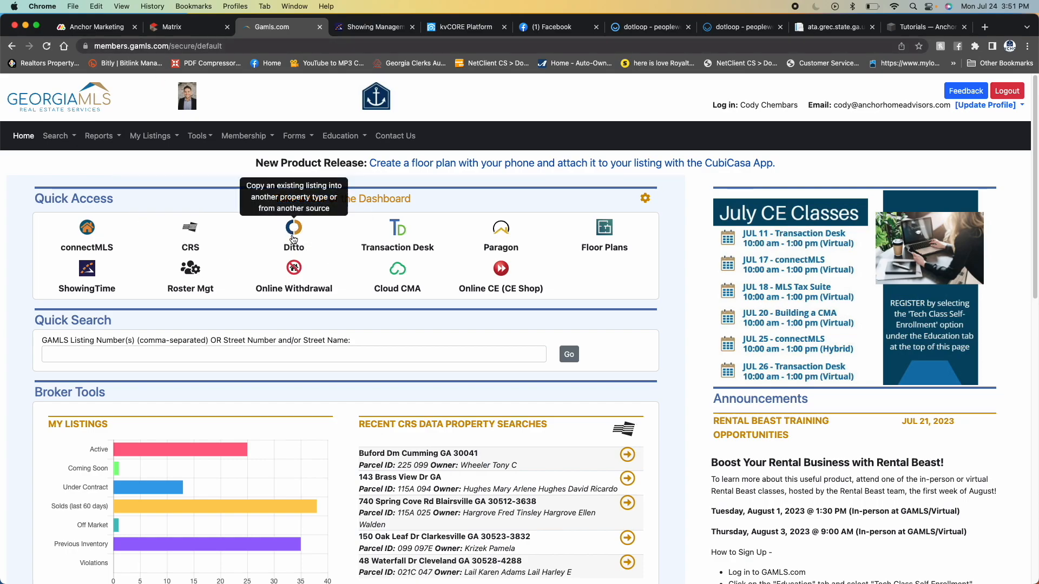
click(295, 232)
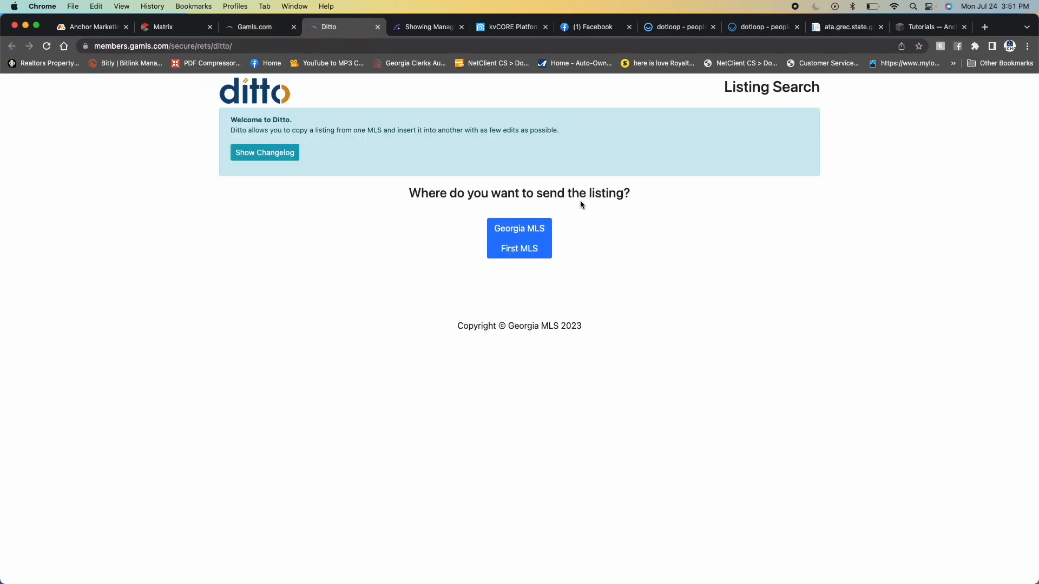
click(527, 234)
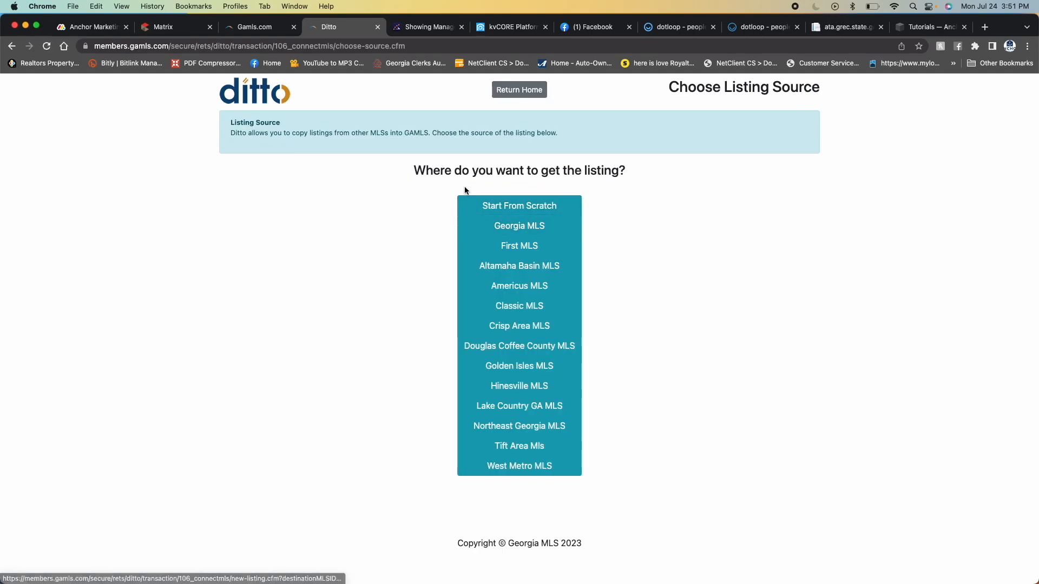
click(518, 248)
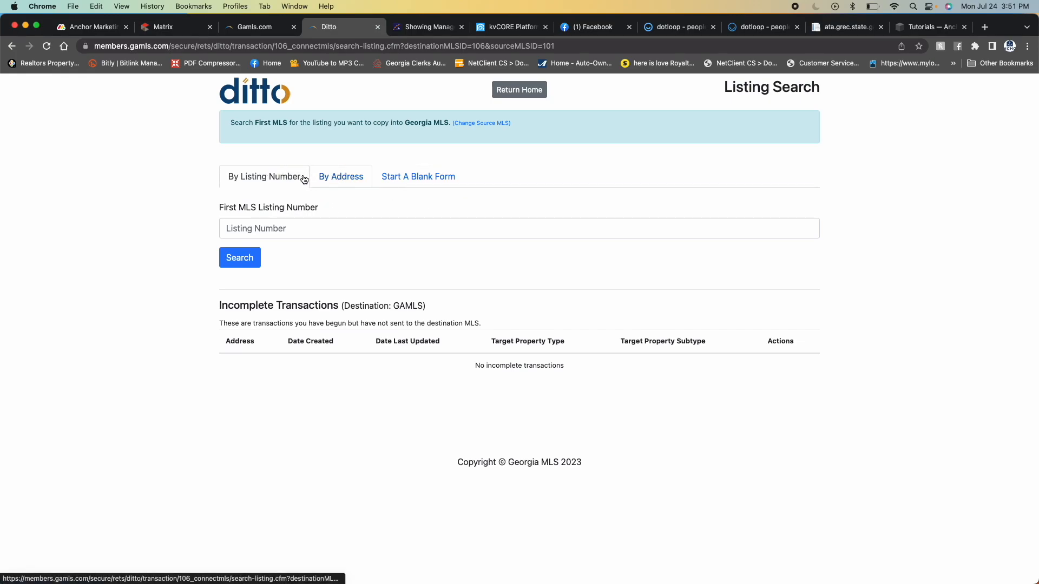
- Copy MLS number 7246179 from the Lula listing in Matrix, search for it in Ditto and use the matching listing
click(174, 27)
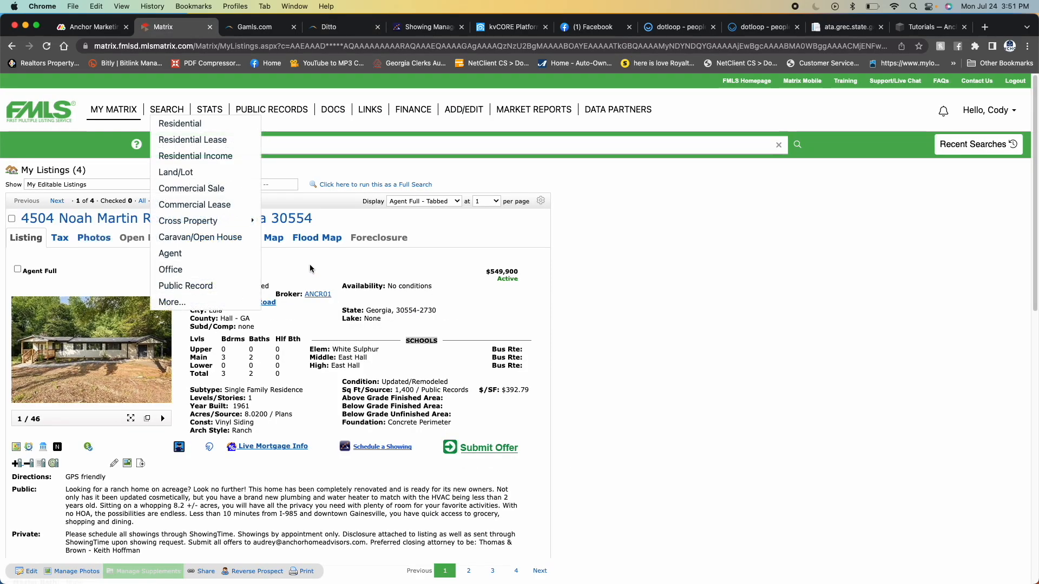
drag(251, 298, 219, 295)
key(super+c)
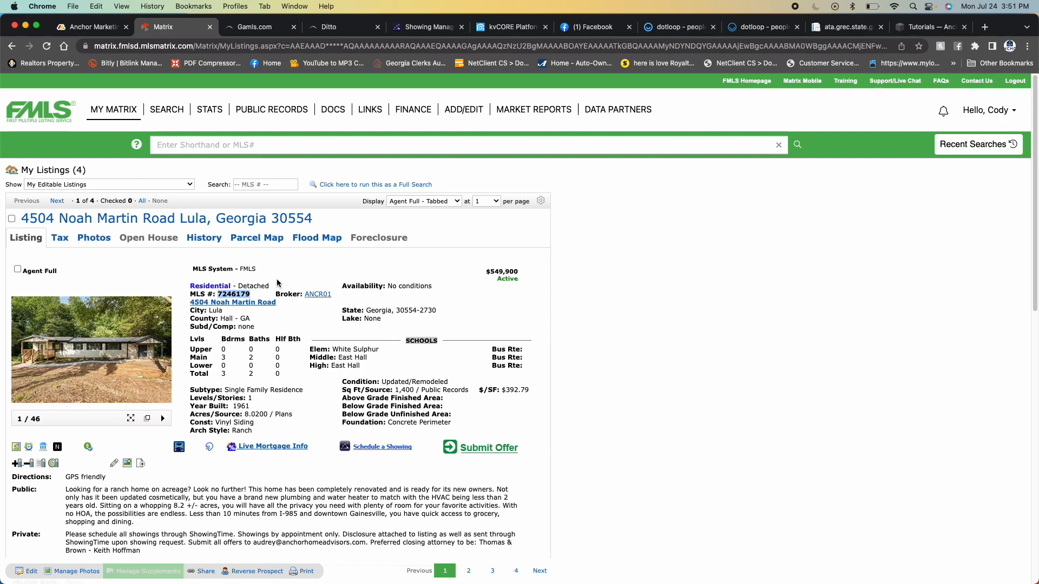
click(336, 27)
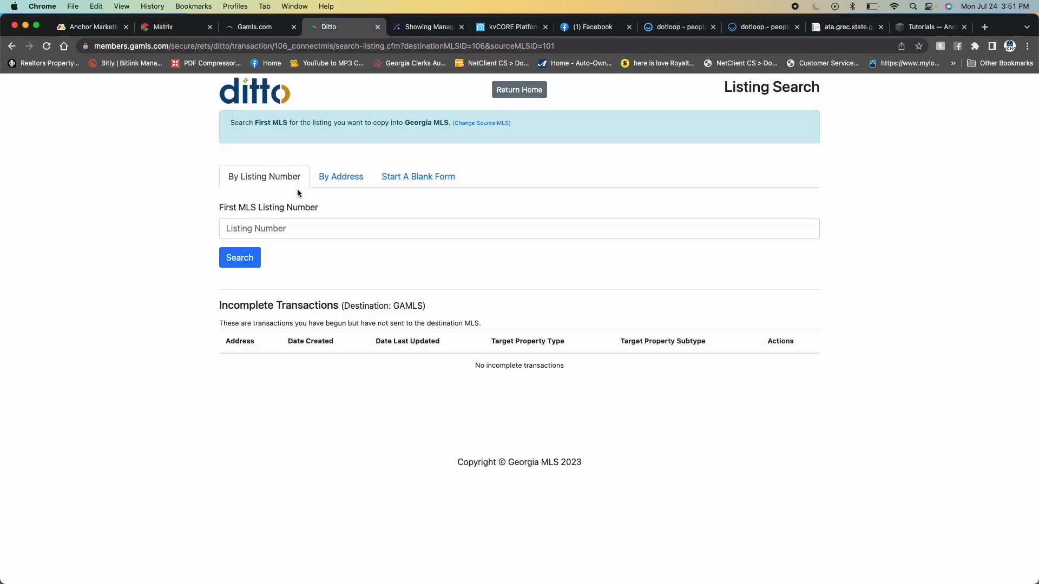
click(276, 217)
key(super+v)
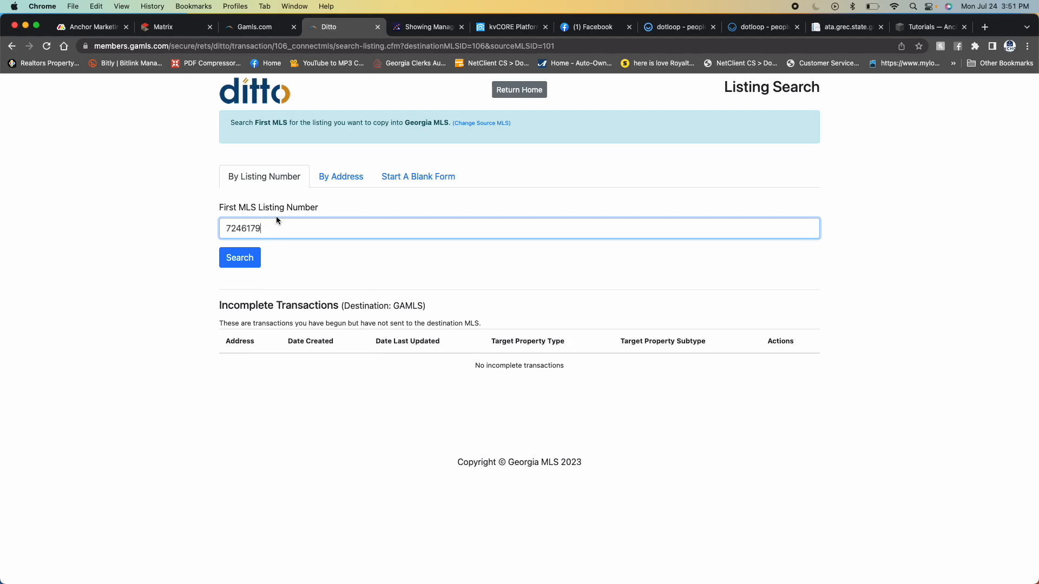
click(249, 262)
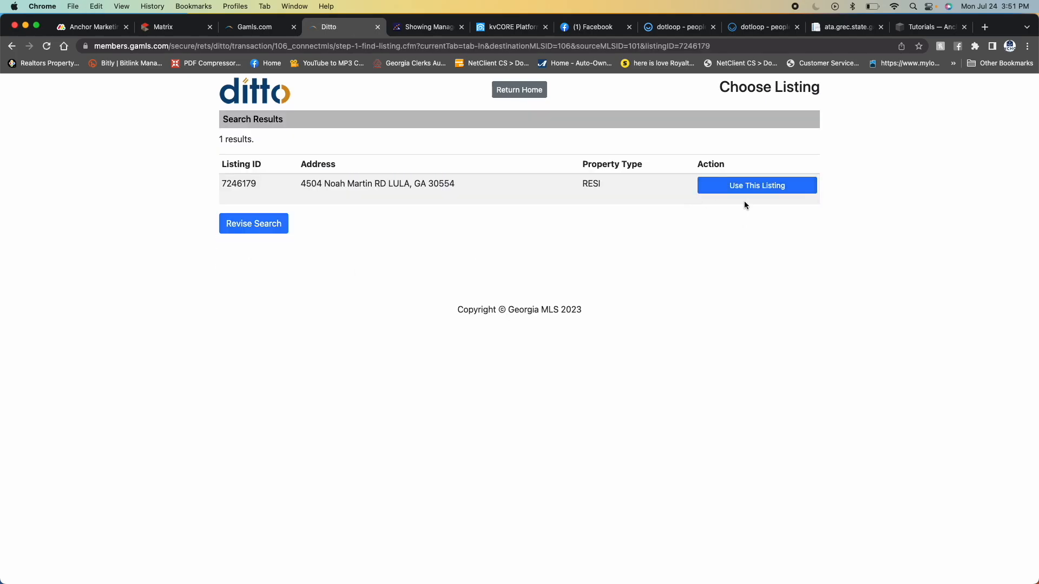
click(725, 190)
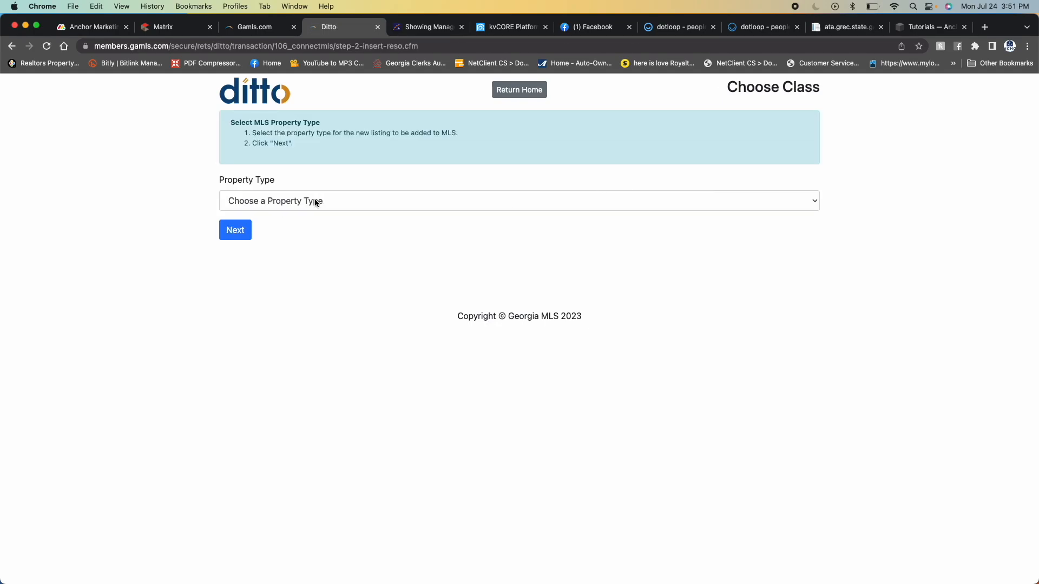
- Set the new listing's property type to Residential and continue to the sub-type choice
click(317, 201)
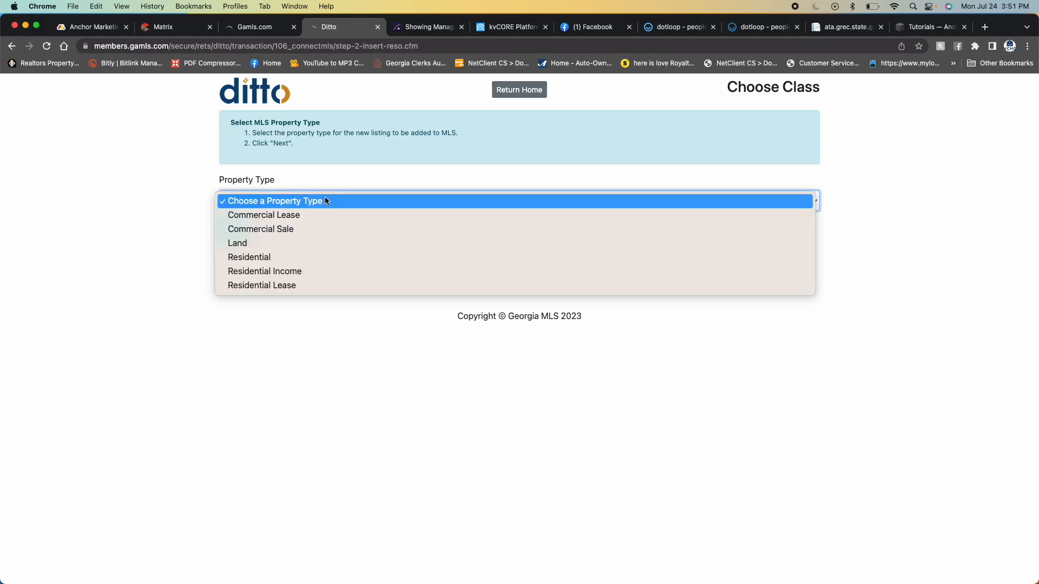
click(265, 258)
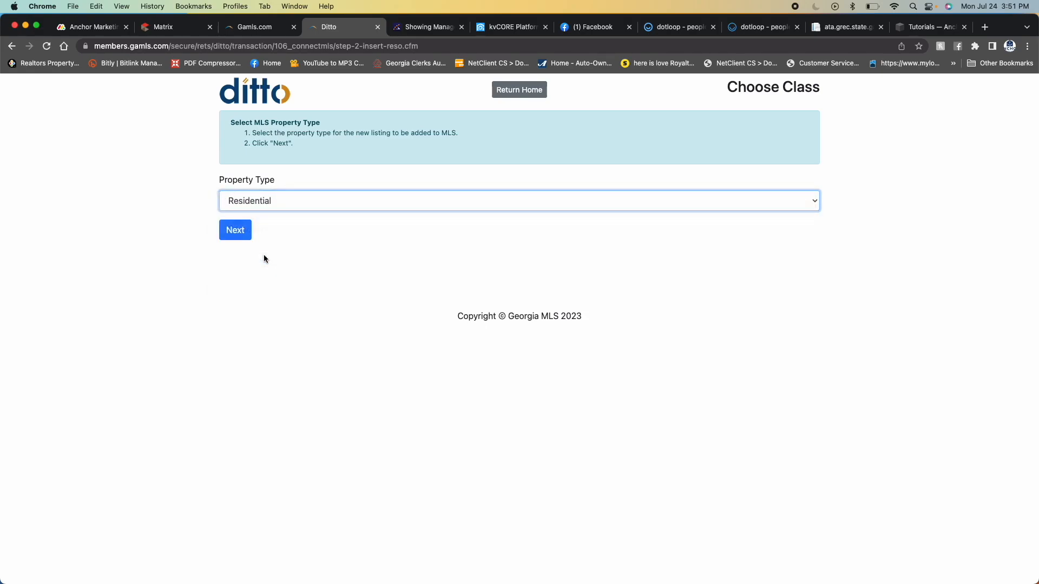
click(233, 226)
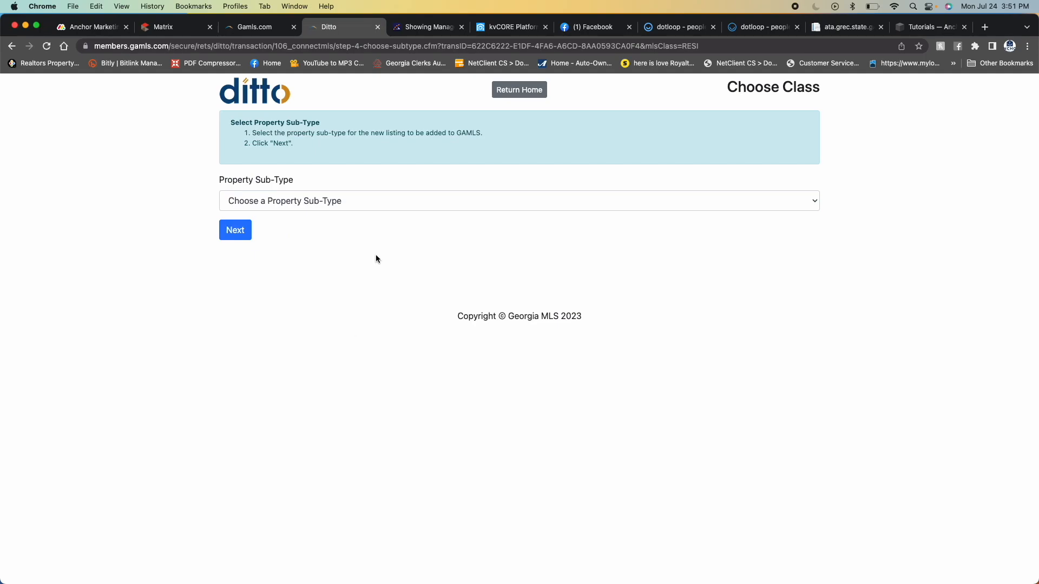
- Choose Single Family Residence as the property sub-type and continue with the status New to the edit form
click(351, 204)
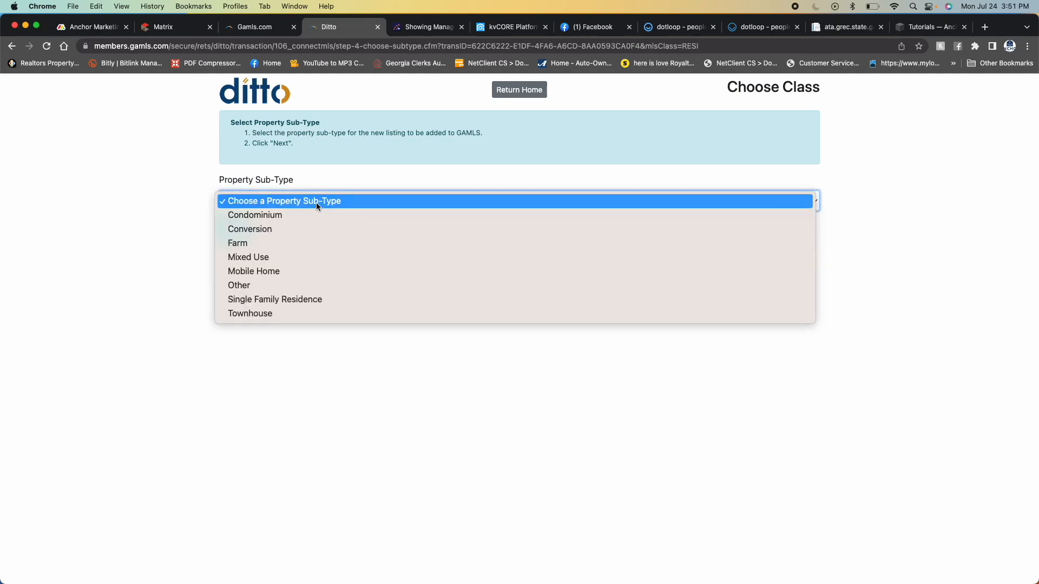
click(273, 301)
click(240, 232)
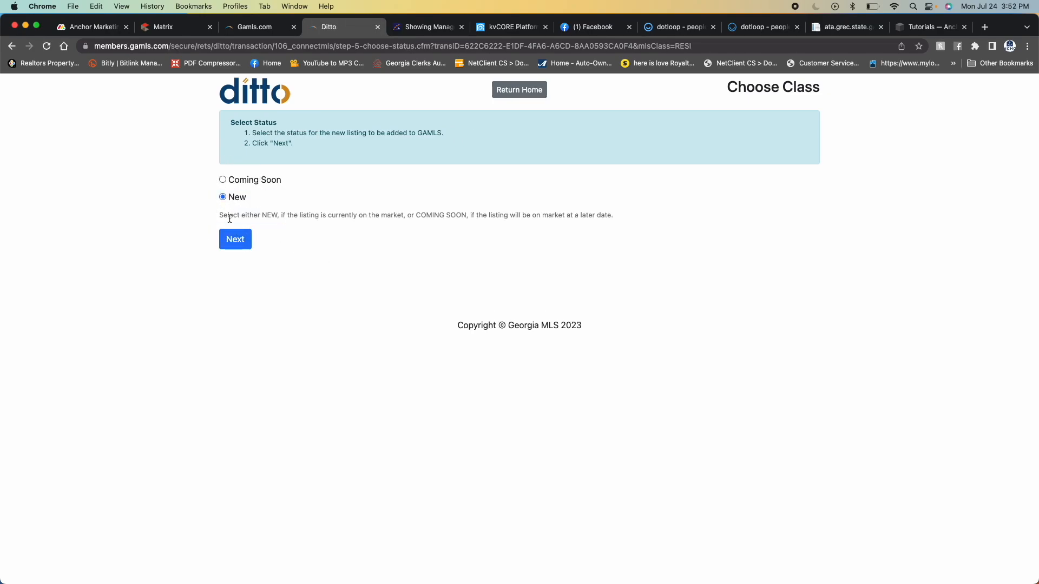
click(242, 244)
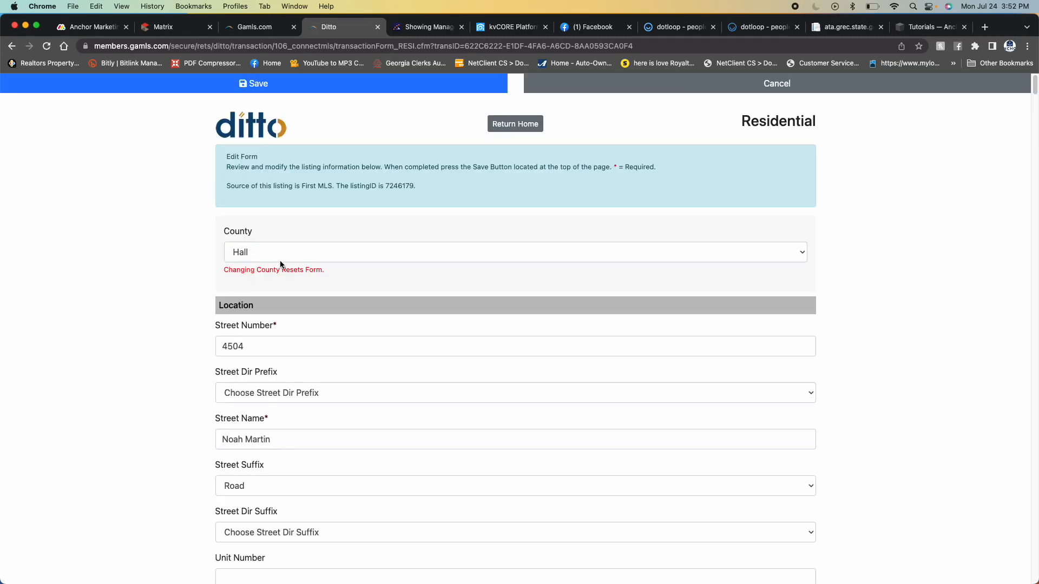
- Assign the listing agent as List Agent 1 in the Listing Terms section of the form
scroll(377, 307, down, 3)
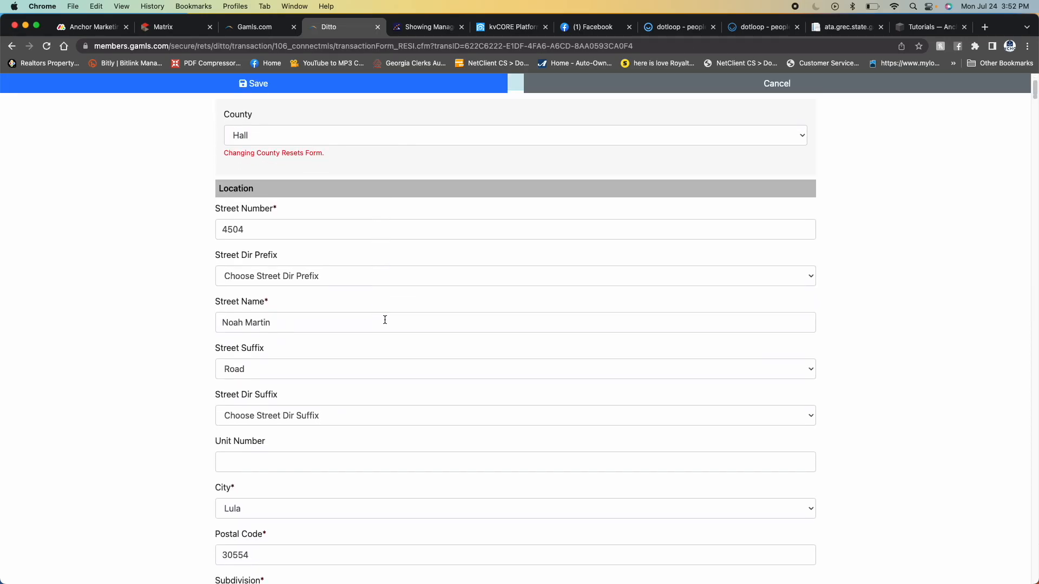
scroll(340, 317, down, 1)
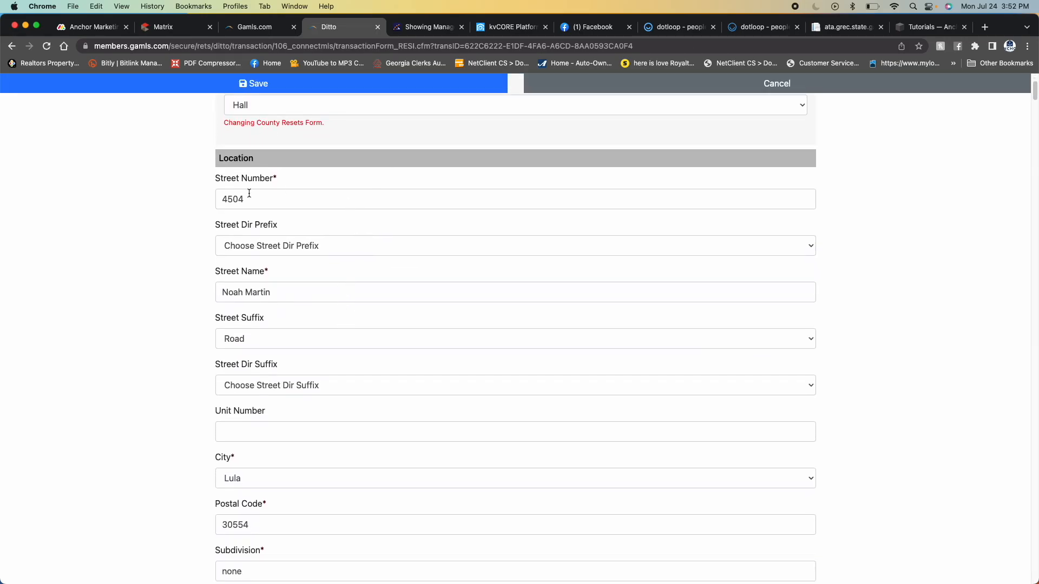
scroll(317, 366, down, 4)
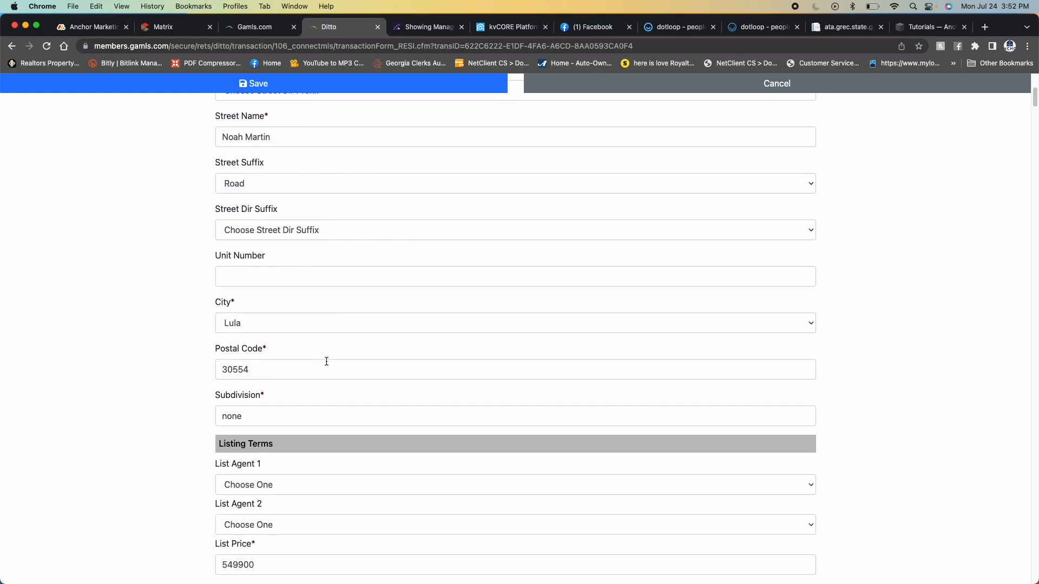
scroll(335, 368, up, 2)
scroll(292, 400, up, 1)
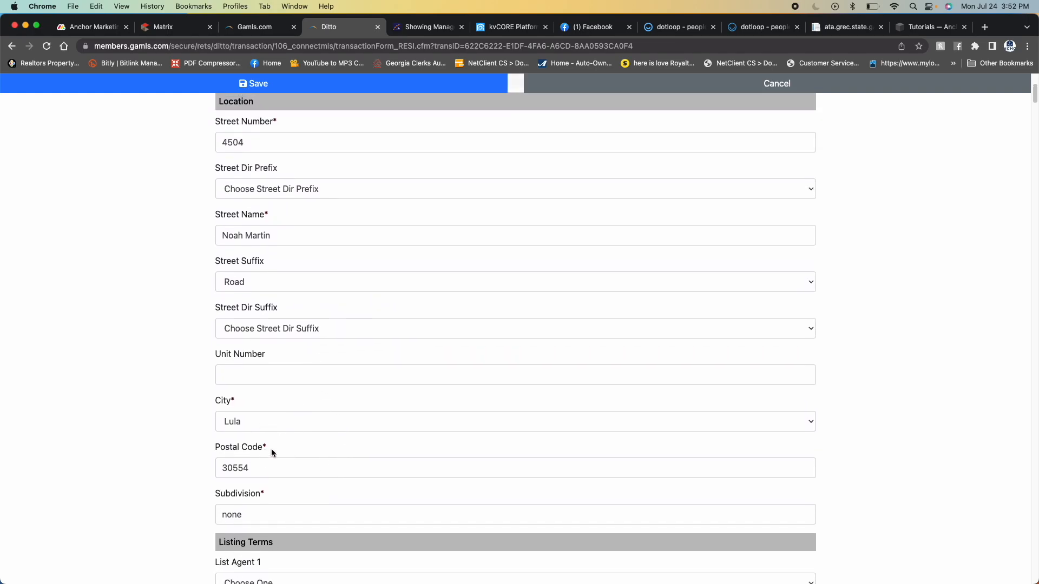
scroll(276, 433, down, 2)
scroll(265, 362, down, 2)
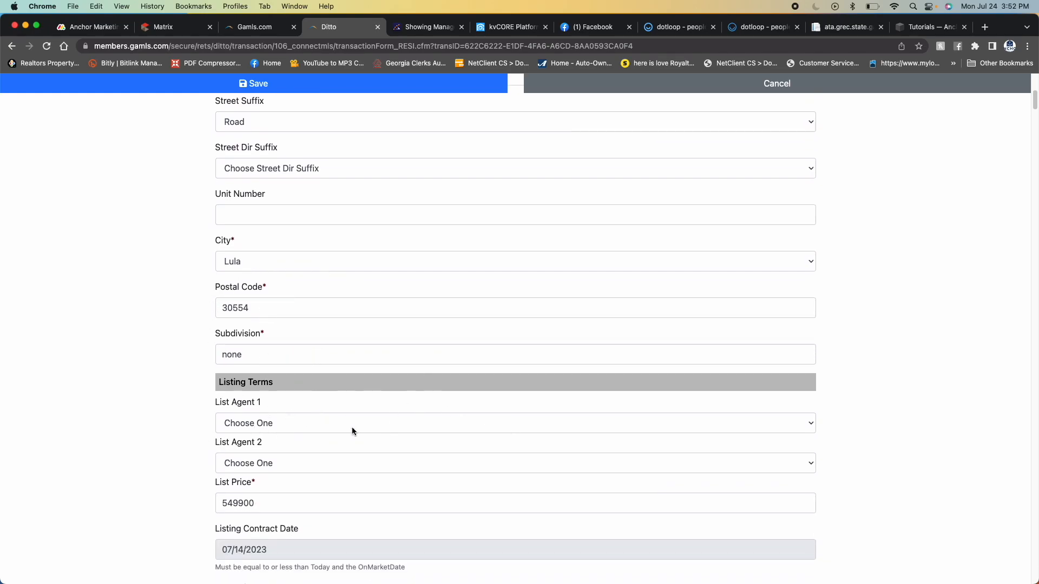
click(286, 426)
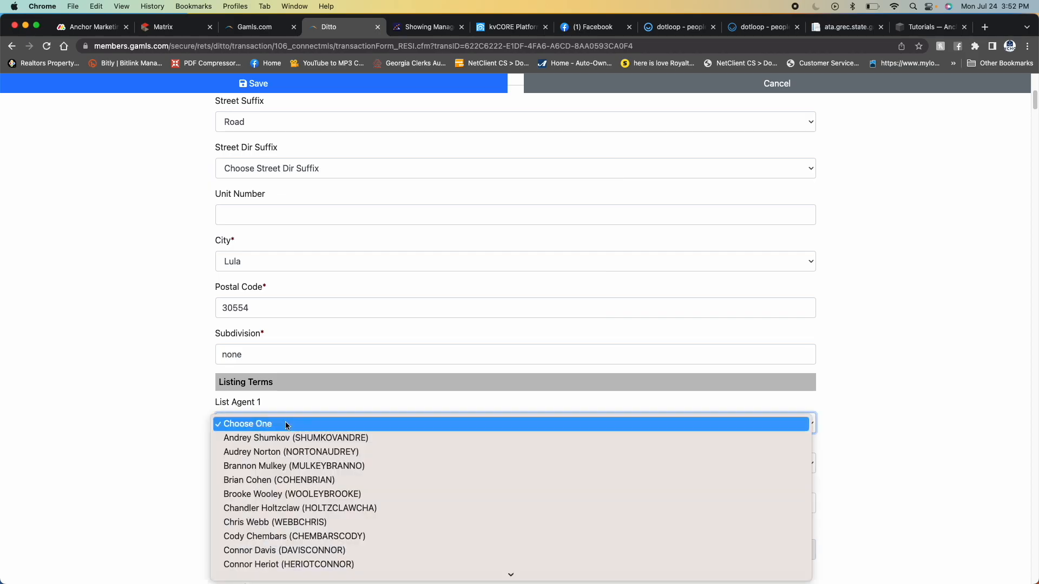
click(270, 536)
- Set the Lockbox Type to GAMLS/FMLS - Supra in the Listing Terms section
scroll(379, 373, down, 3)
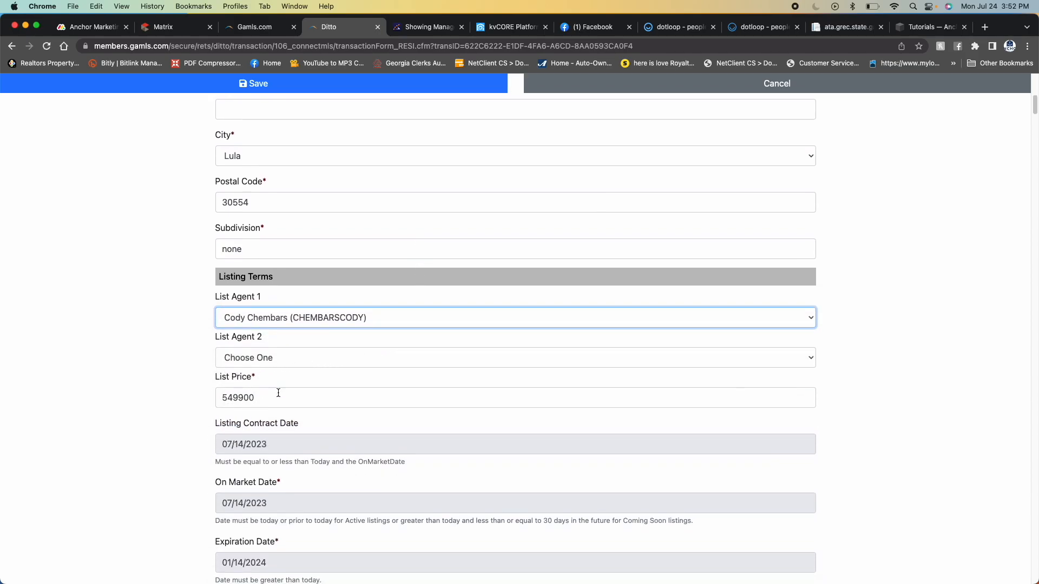
scroll(262, 376, down, 4)
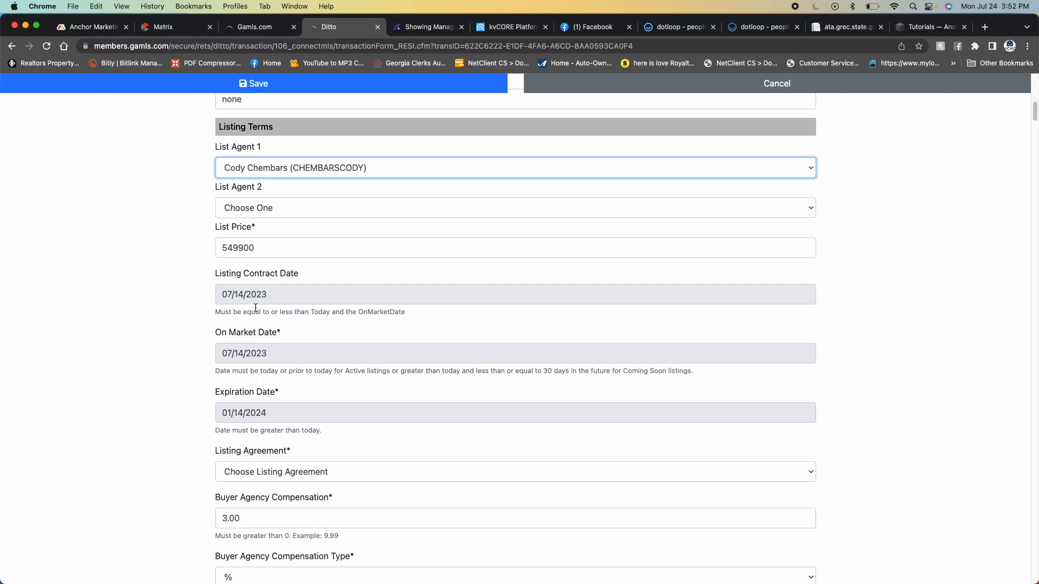
scroll(260, 352, down, 2)
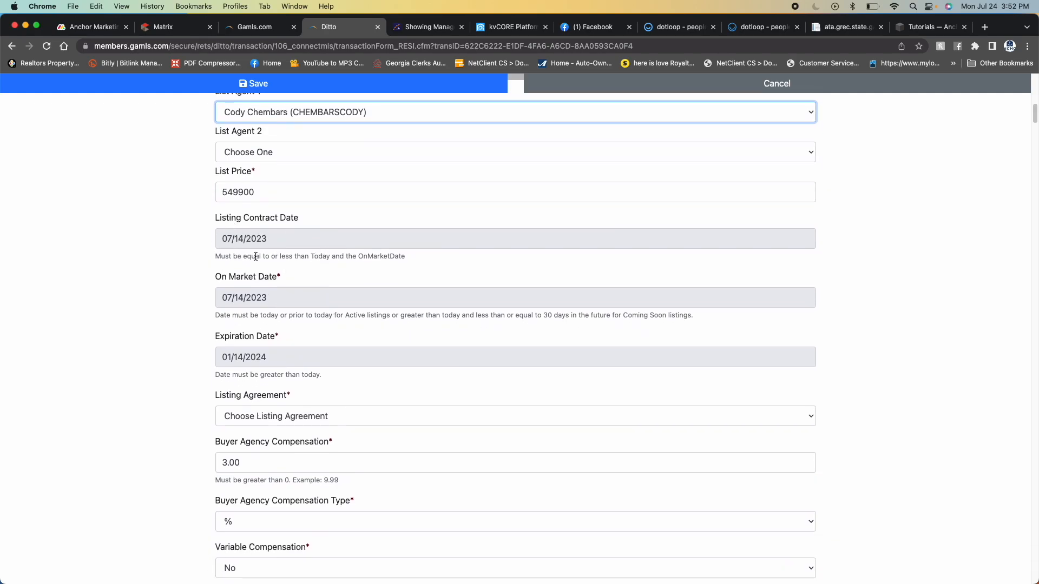
scroll(373, 422, down, 2)
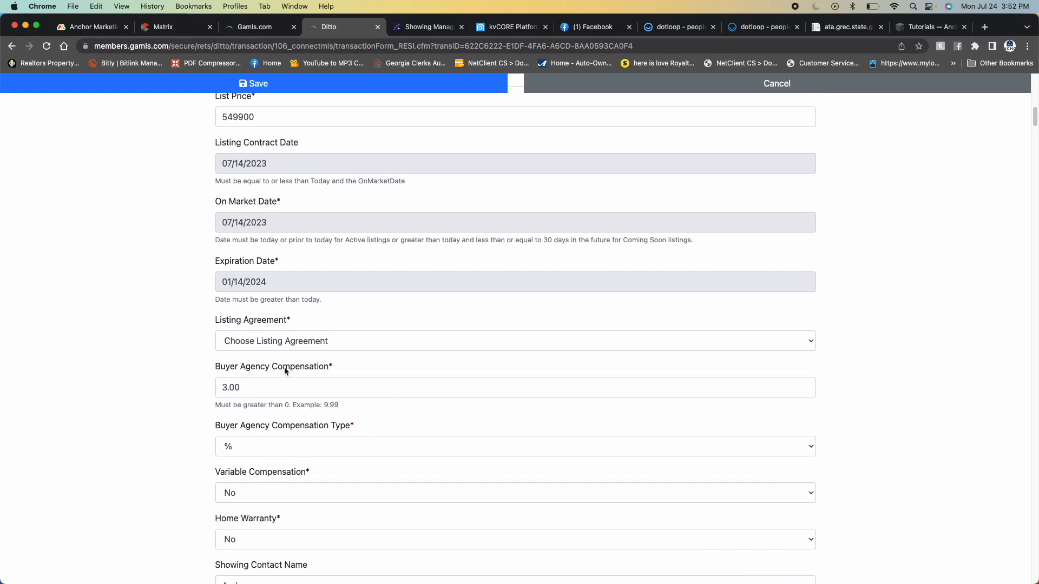
scroll(266, 413, down, 6)
scroll(315, 392, down, 7)
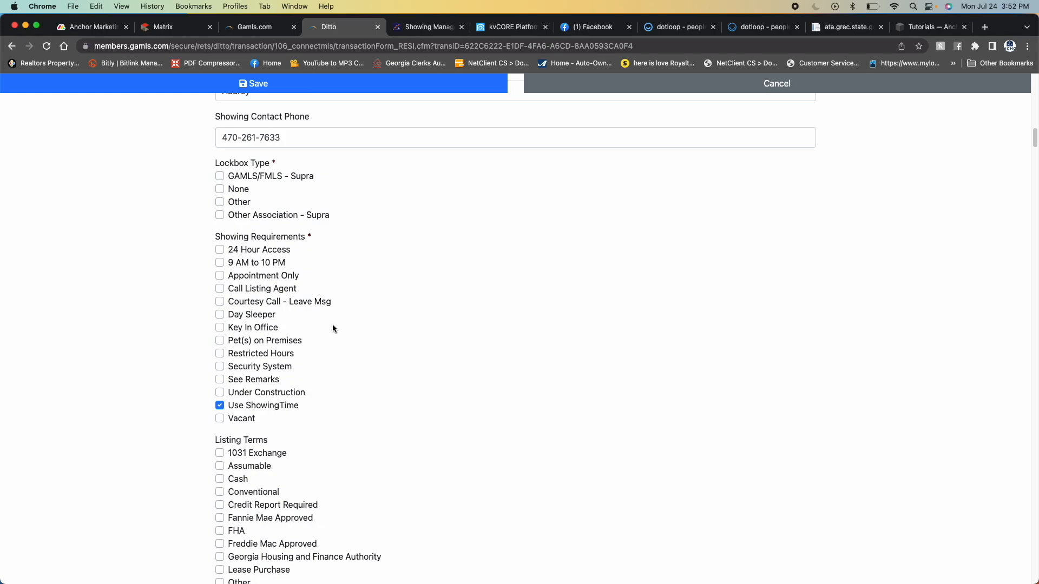
scroll(332, 329, down, 1)
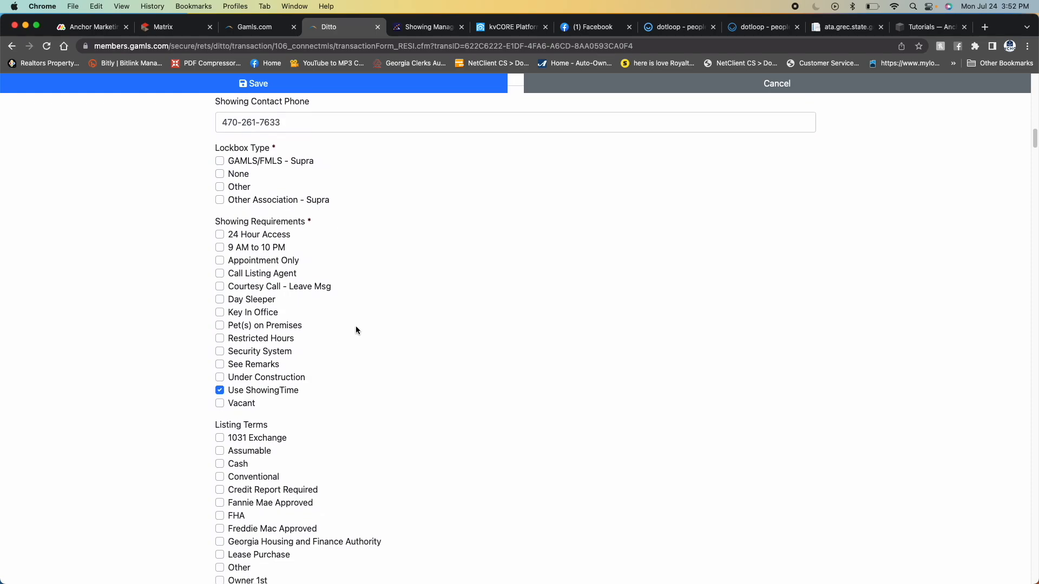
click(219, 162)
- Set Possession to Close Of Escrow in the Listing Terms section
scroll(349, 352, down, 12)
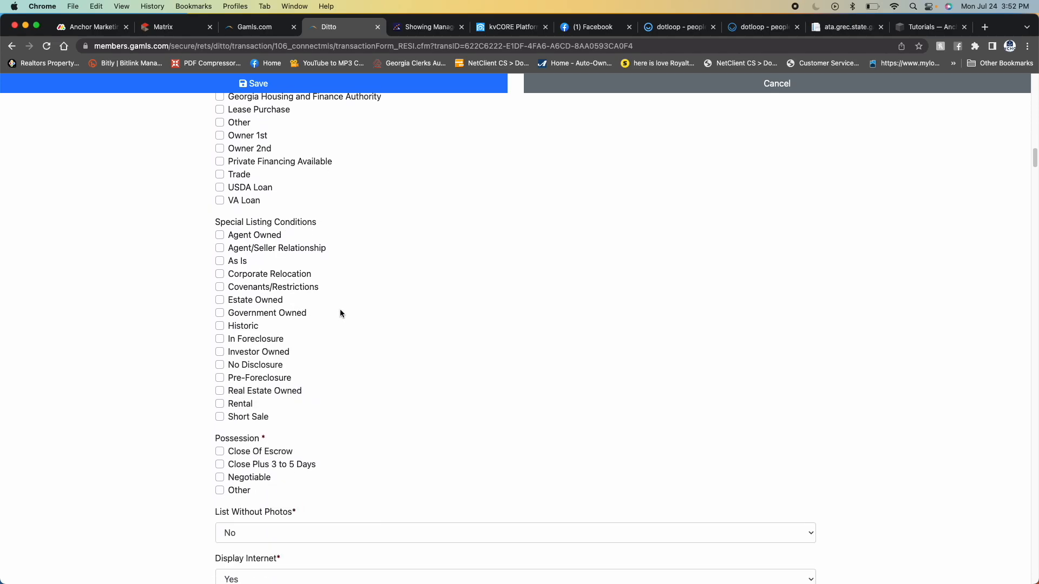
scroll(325, 316, down, 5)
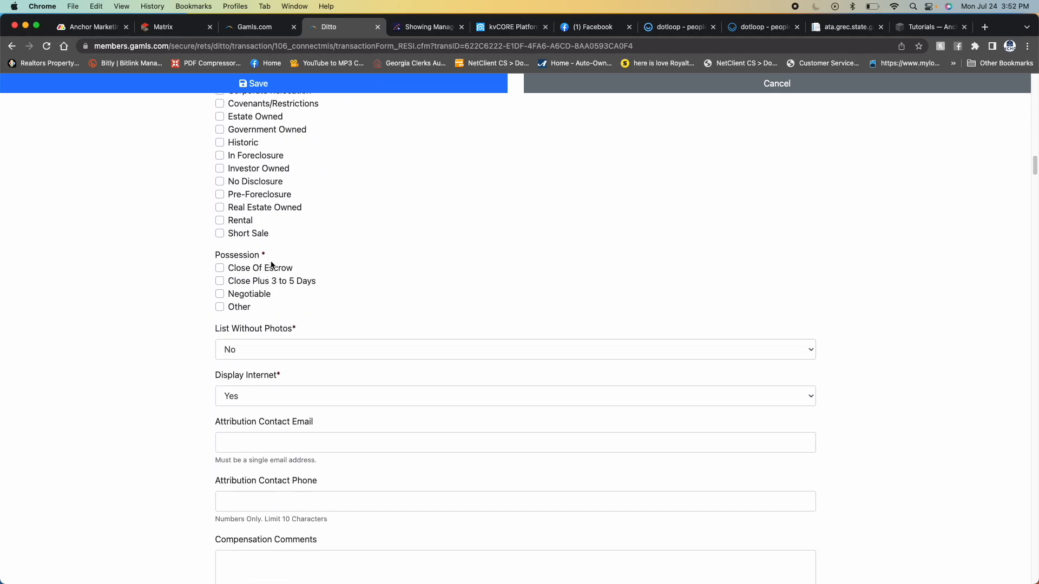
click(220, 269)
- Mark None under Association Fee Includes in the Community section
scroll(335, 303, down, 3)
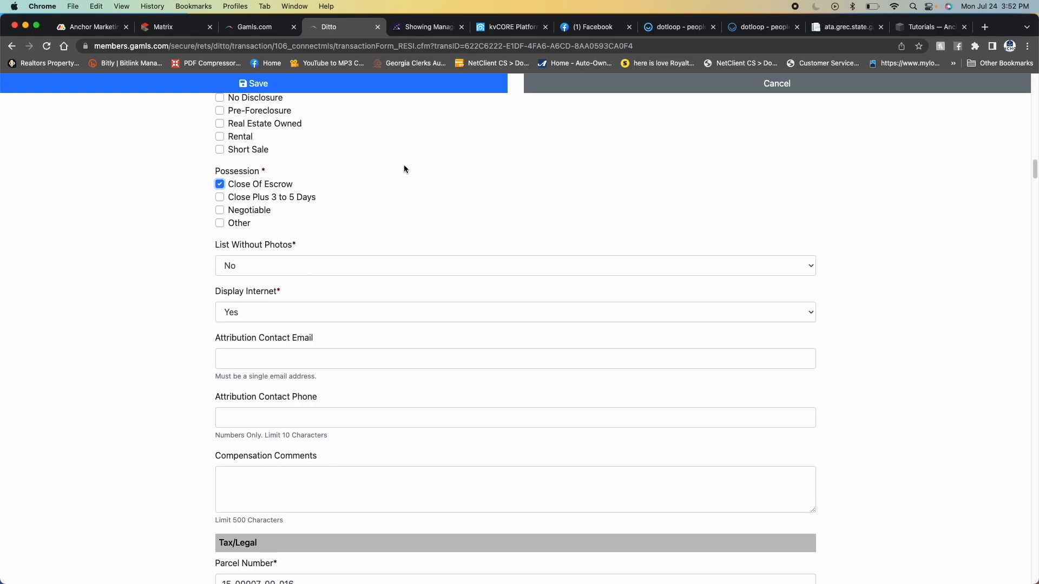
scroll(274, 262, down, 2)
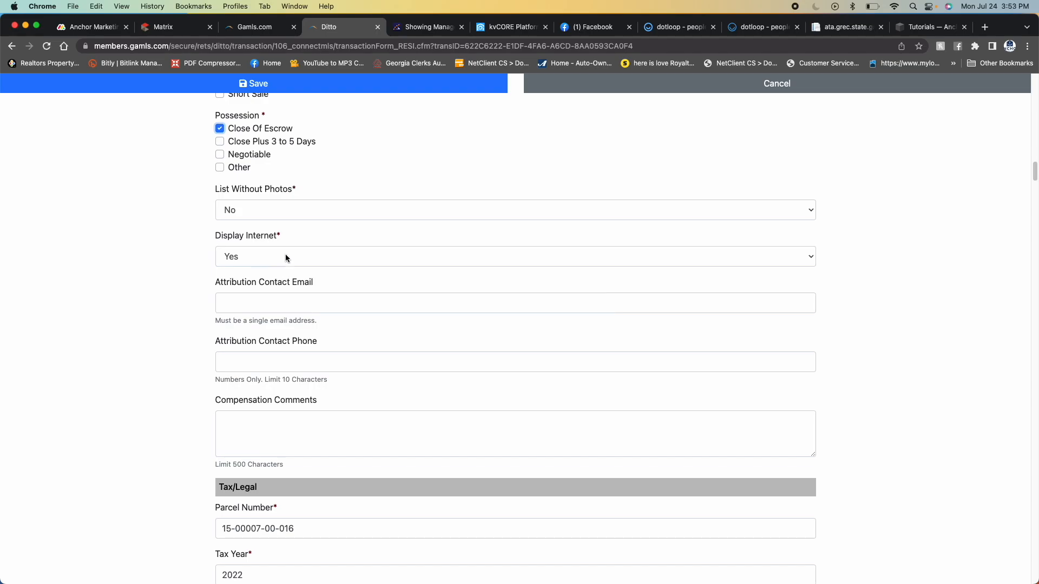
scroll(287, 273, down, 10)
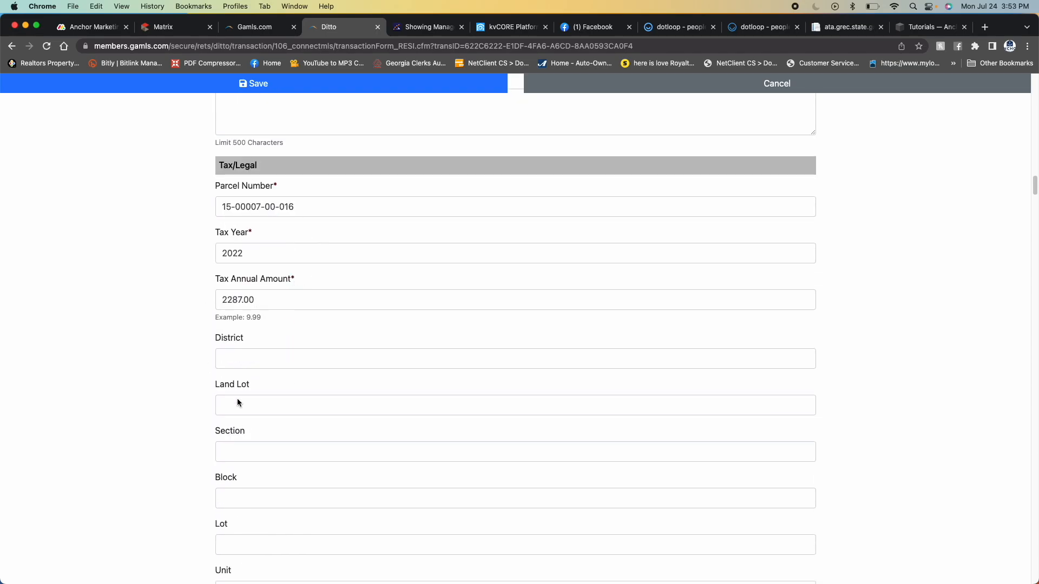
scroll(225, 393, down, 20)
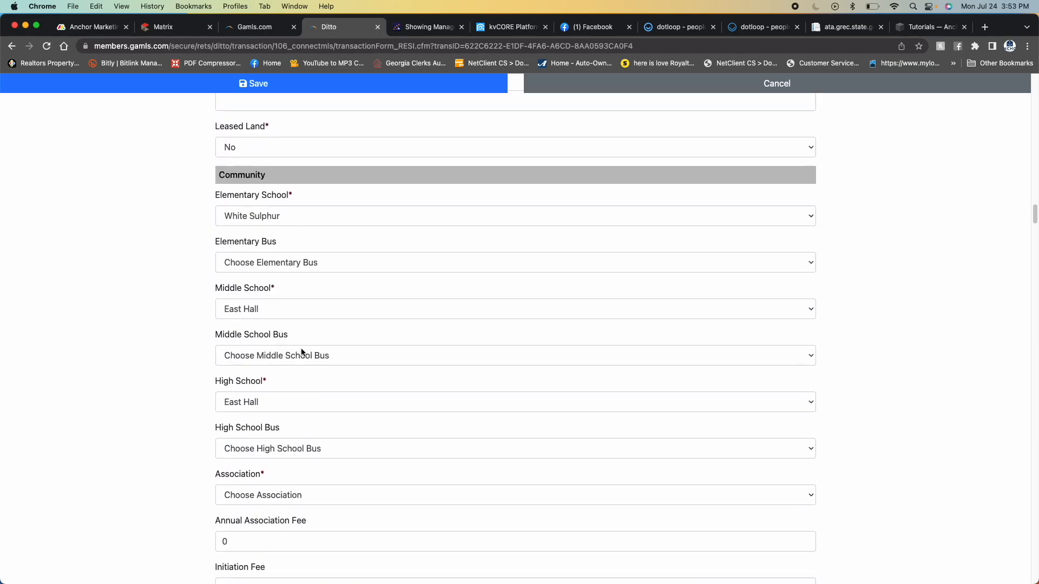
scroll(302, 352, down, 11)
scroll(279, 320, down, 2)
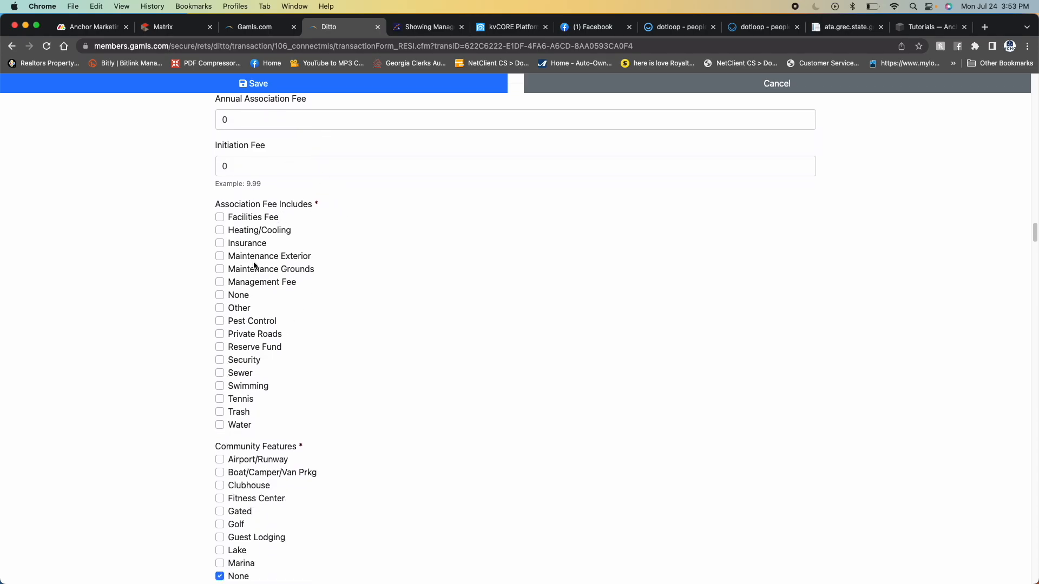
click(220, 296)
- Set the required Lot Size Source to Owner
scroll(332, 329, down, 19)
scroll(348, 307, down, 3)
click(312, 167)
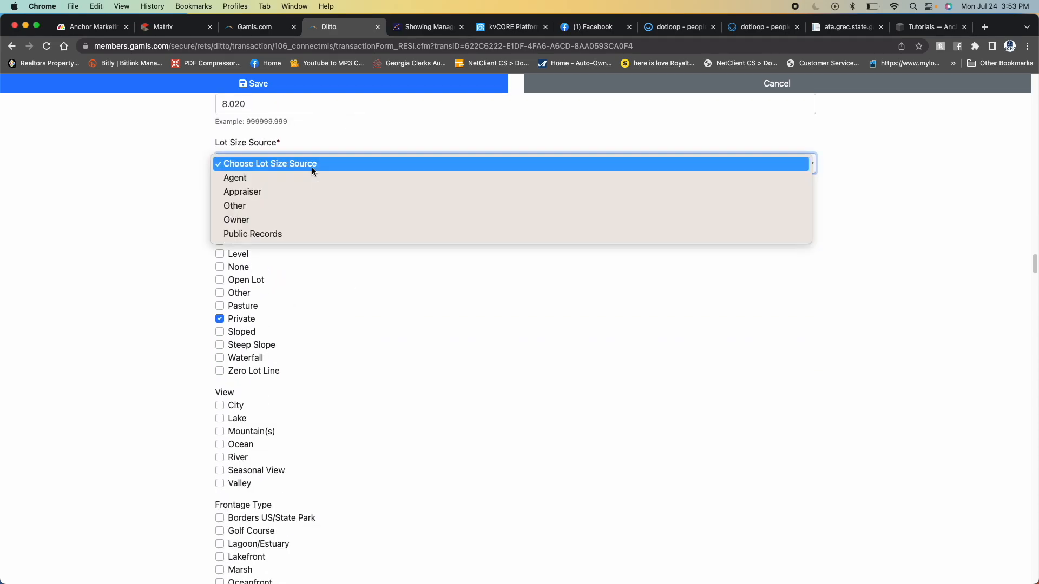
click(238, 219)
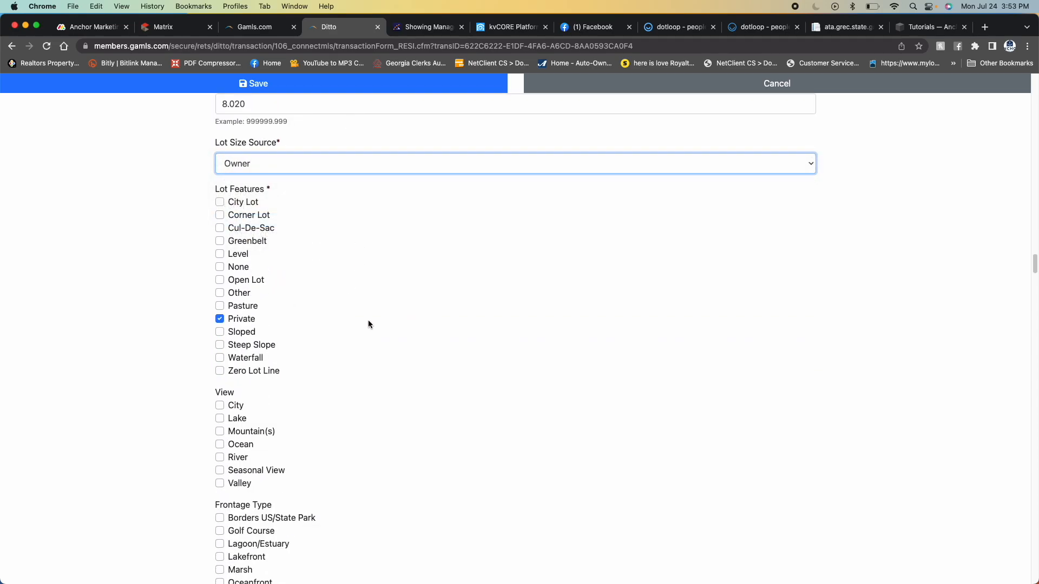
- Review the copied lot, parking, utilities, green and interior features, then the remarks and directions at the end of the form
scroll(368, 319, down, 8)
scroll(340, 313, down, 15)
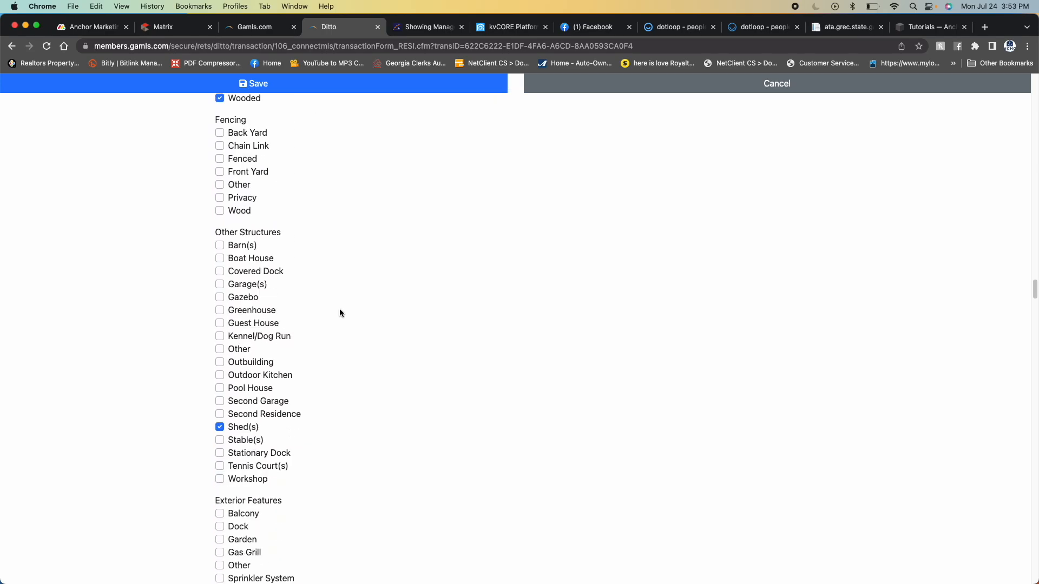
scroll(340, 312, down, 12)
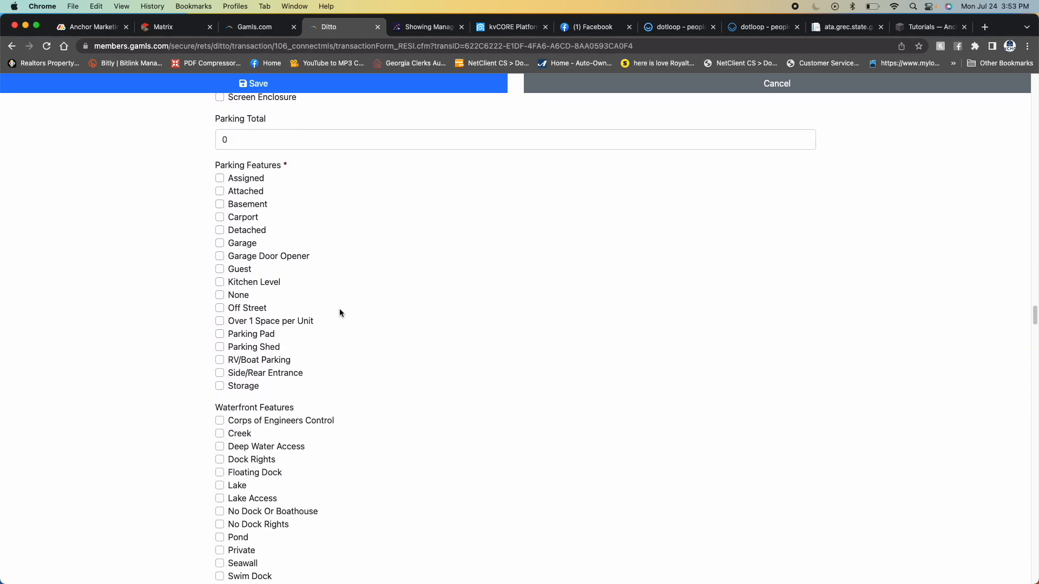
scroll(340, 312, down, 6)
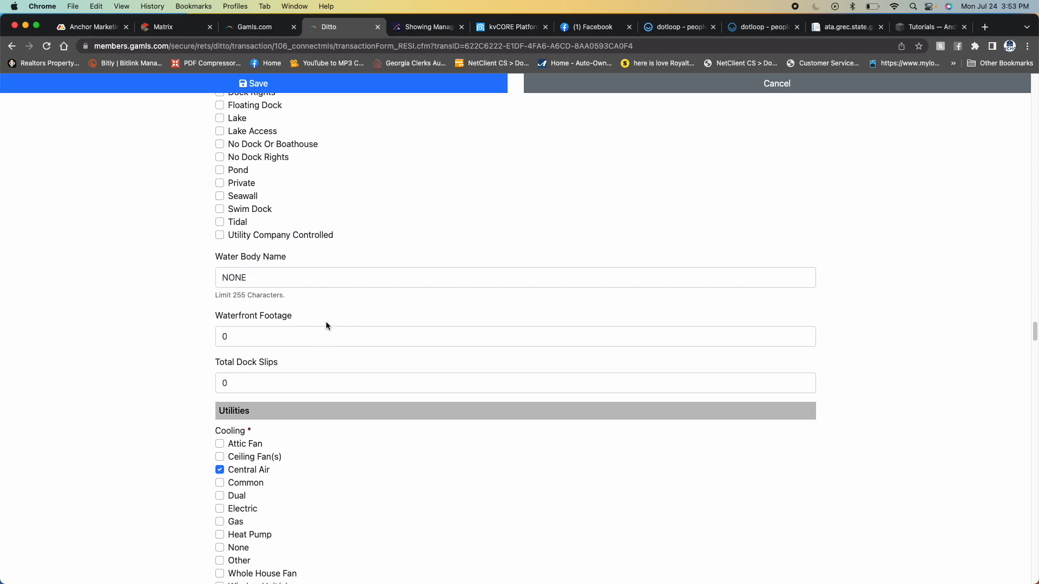
scroll(317, 322, down, 12)
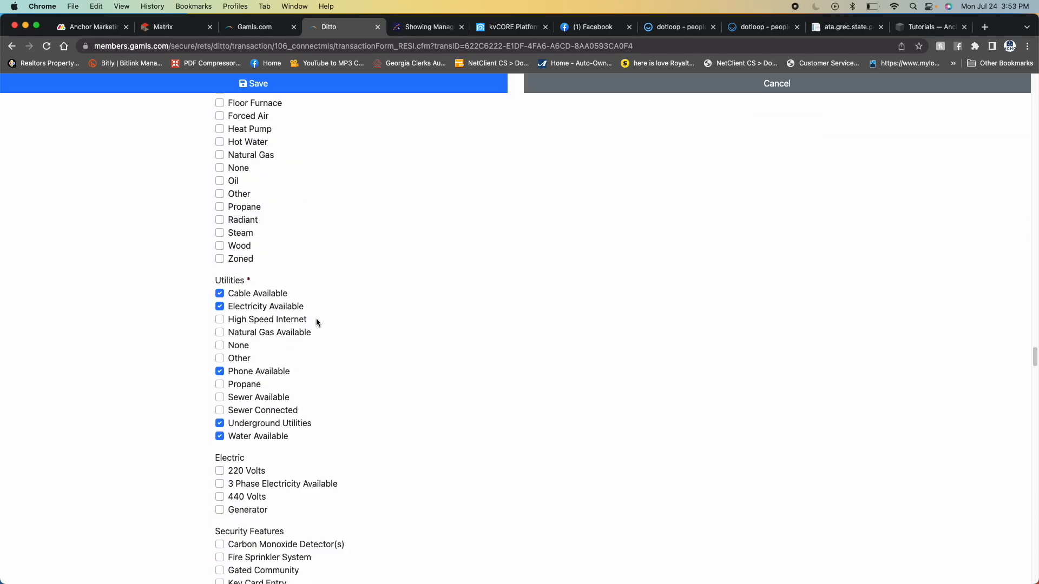
scroll(355, 302, down, 20)
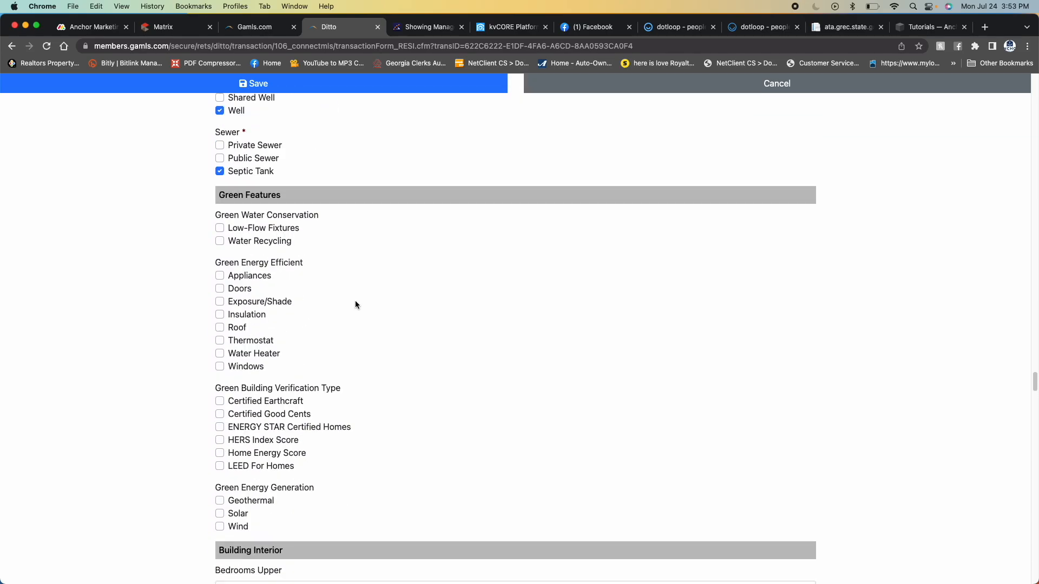
scroll(354, 322, down, 20)
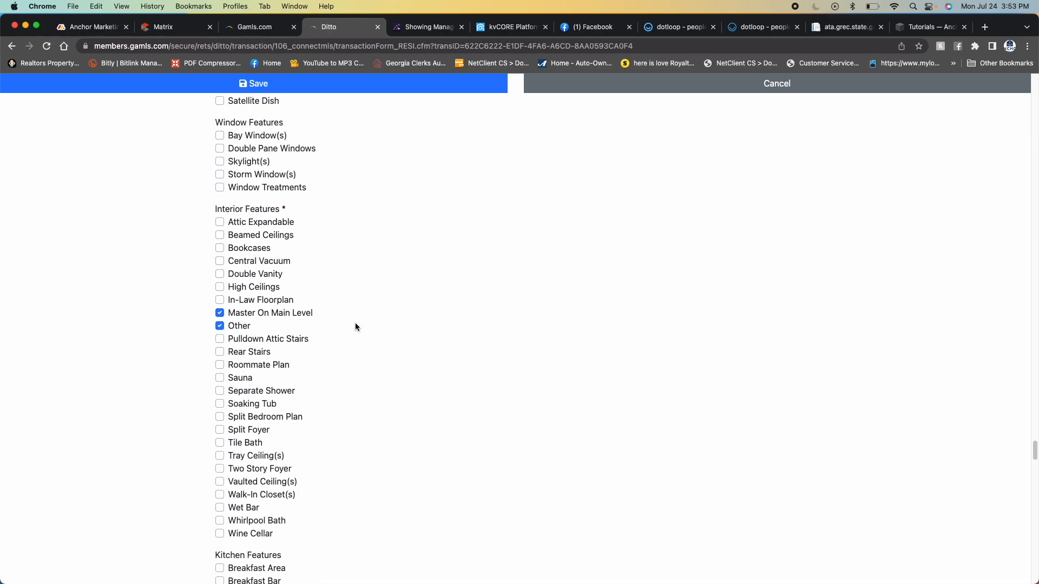
scroll(354, 324, down, 20)
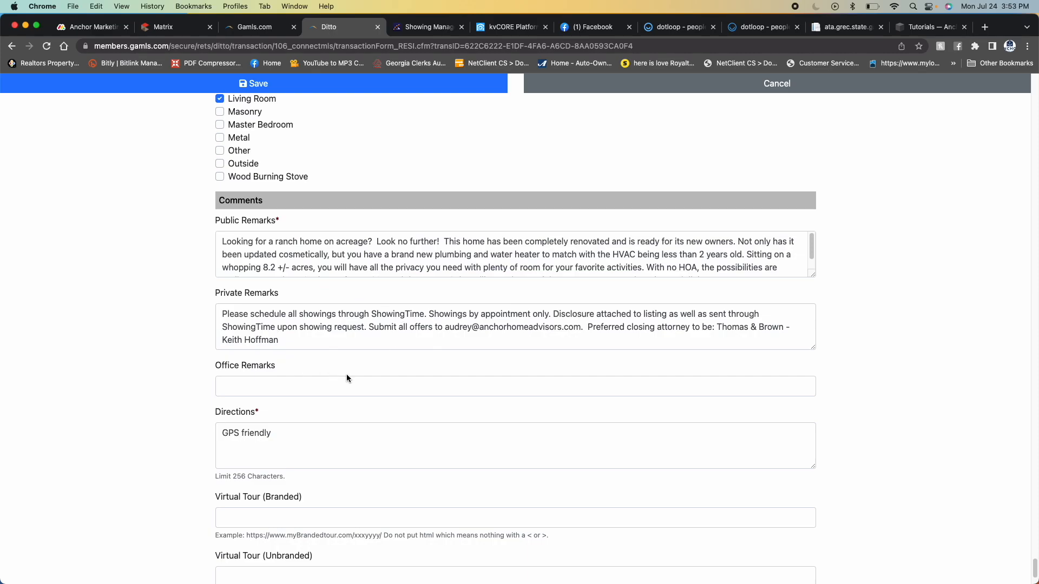
scroll(320, 367, down, 4)
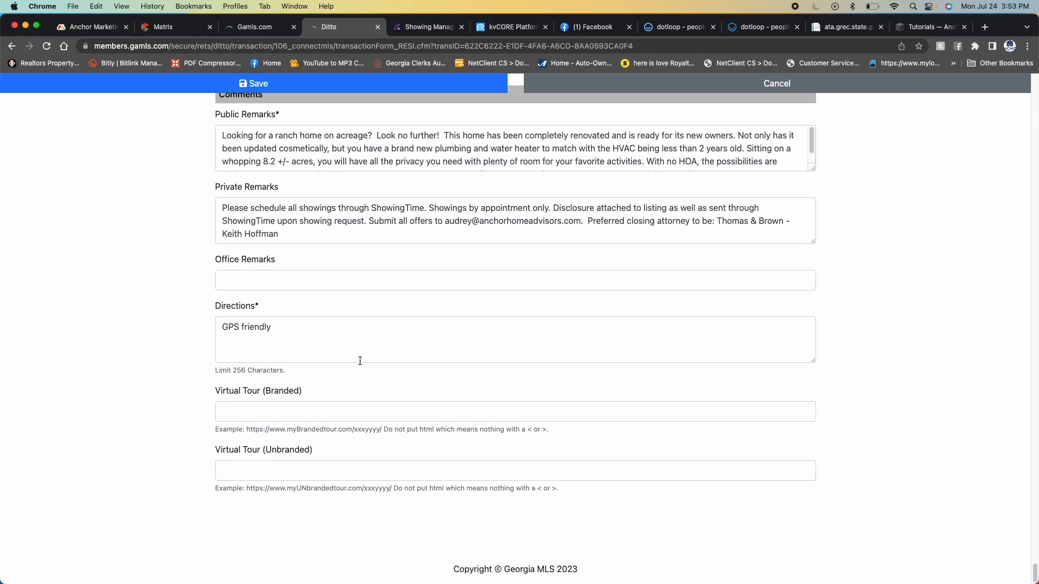
- Review the copied exterior, utilities and green feature selections while going back up through the Ditto form
scroll(477, 392, up, 20)
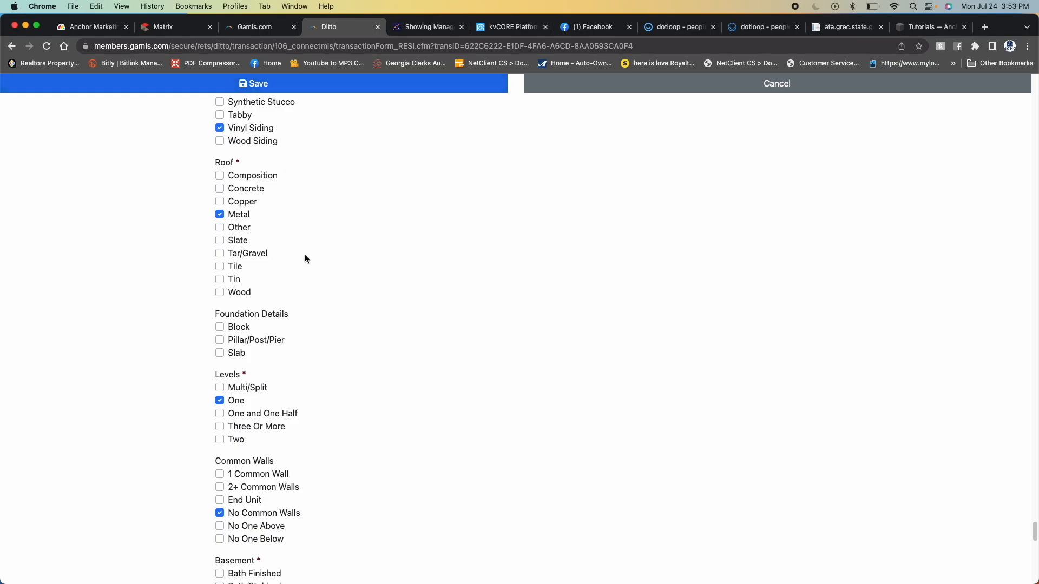
scroll(379, 379, down, 15)
scroll(378, 323, up, 10)
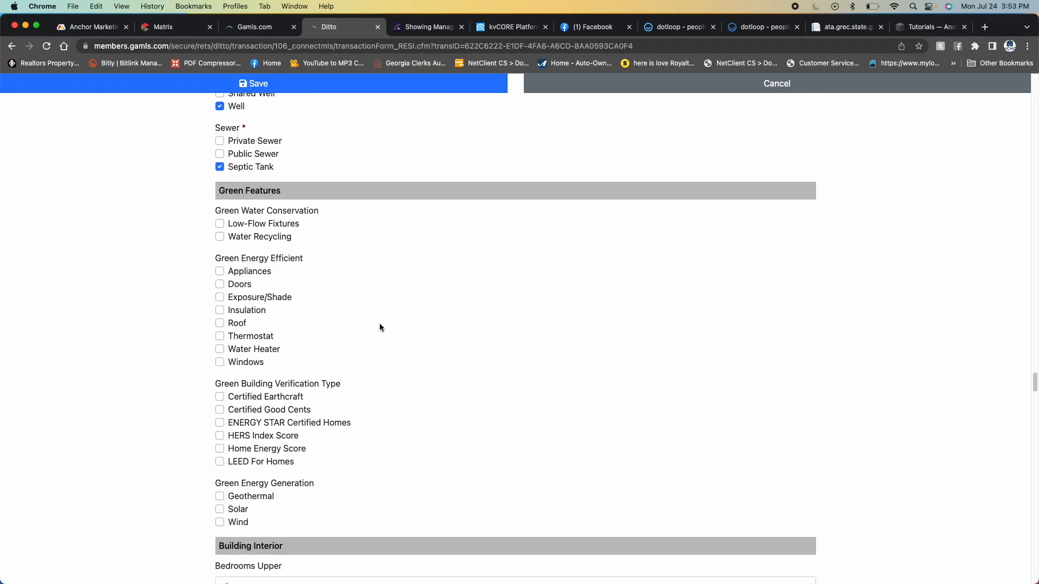
scroll(331, 260, up, 15)
scroll(380, 334, up, 20)
scroll(379, 334, up, 15)
scroll(381, 335, up, 20)
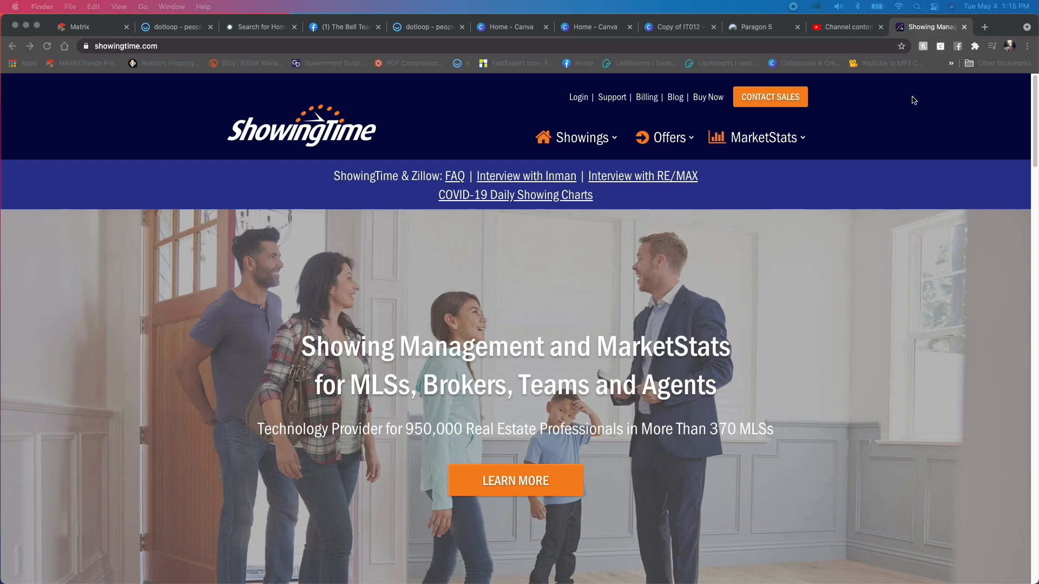
- Log in to ShowingTime with the saved credentials and postpone the profile review
click(460, 152)
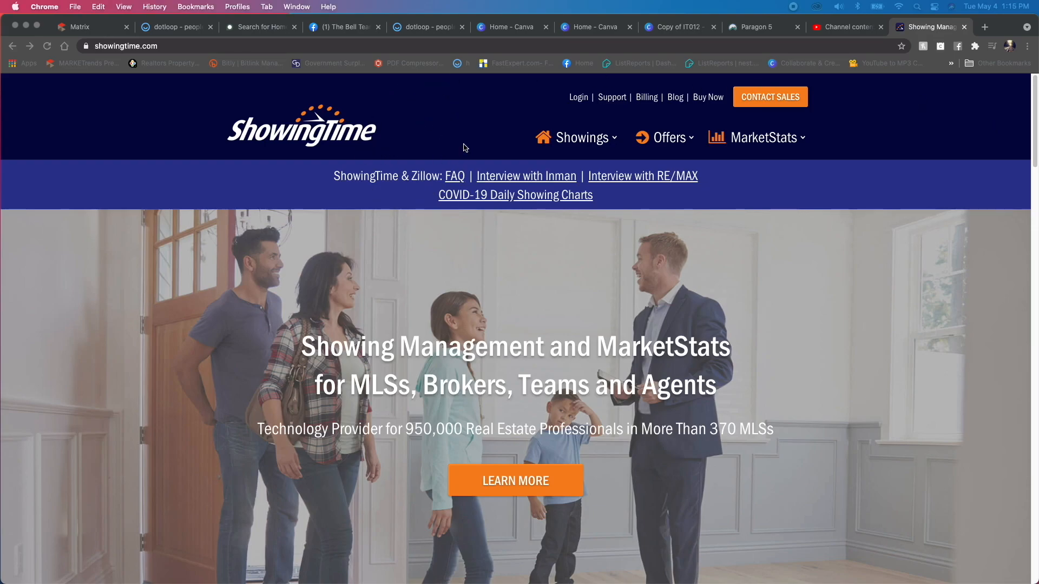
click(579, 98)
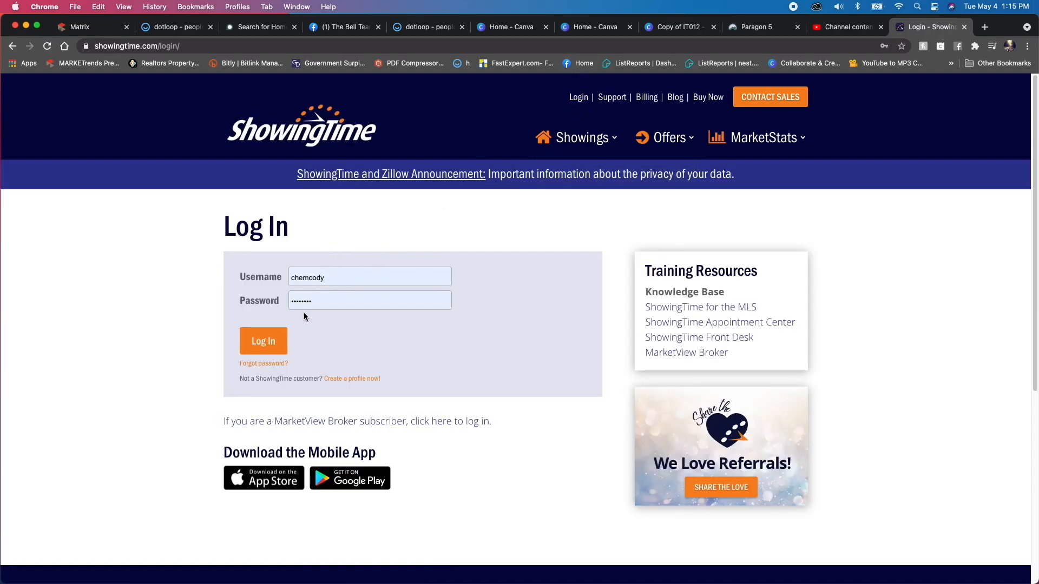
click(270, 340)
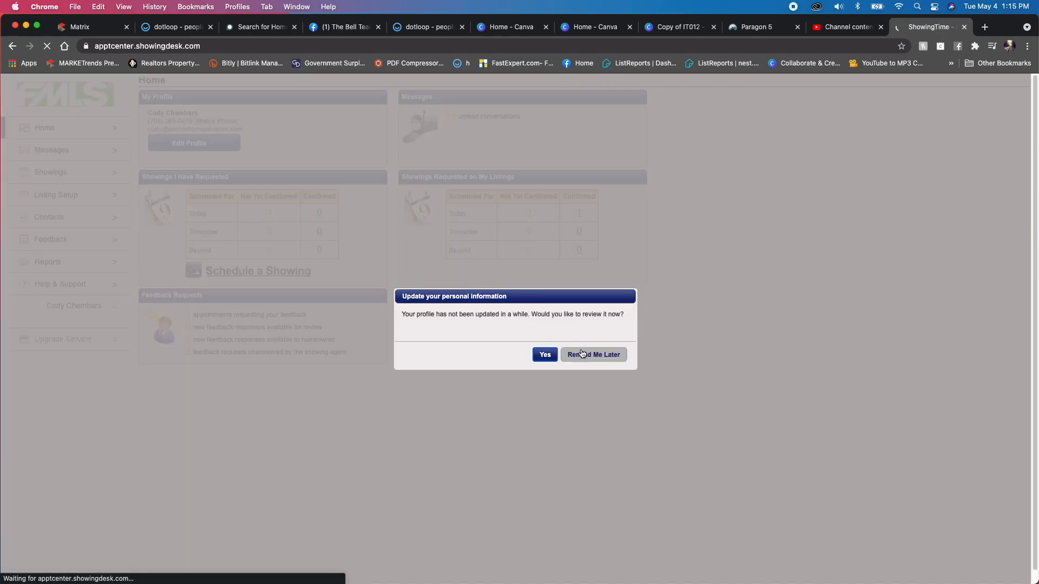
click(583, 354)
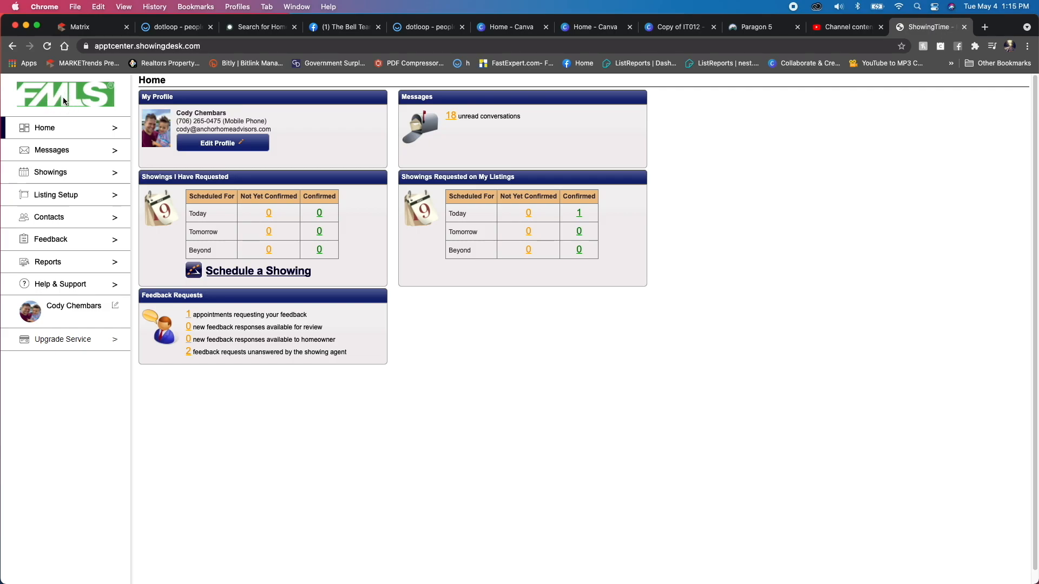
- Open the setup of the active Georgia MLS listing in Deerfield On The River and save its prefilled showing instructions
click(80, 202)
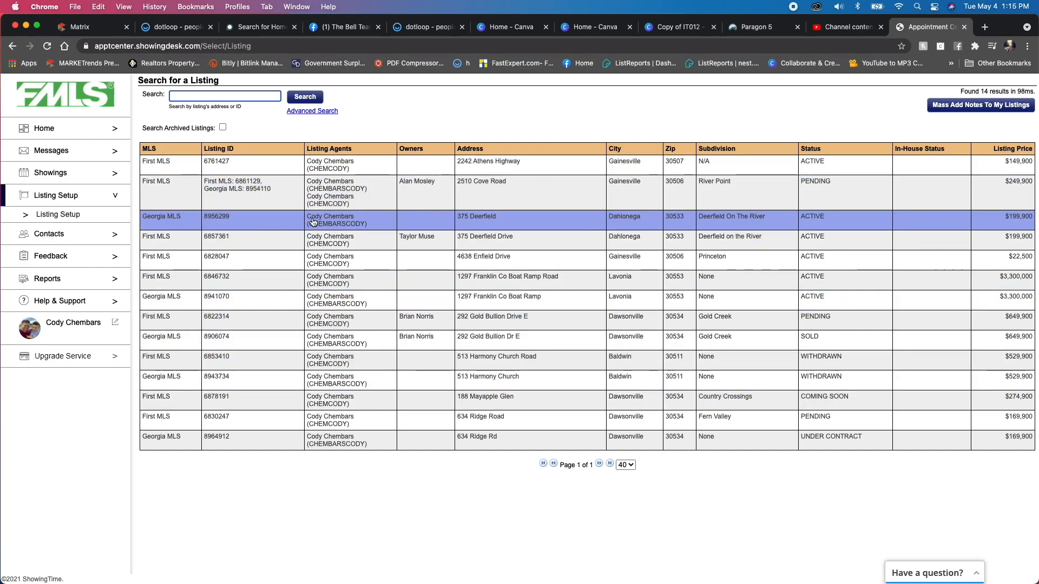
click(267, 219)
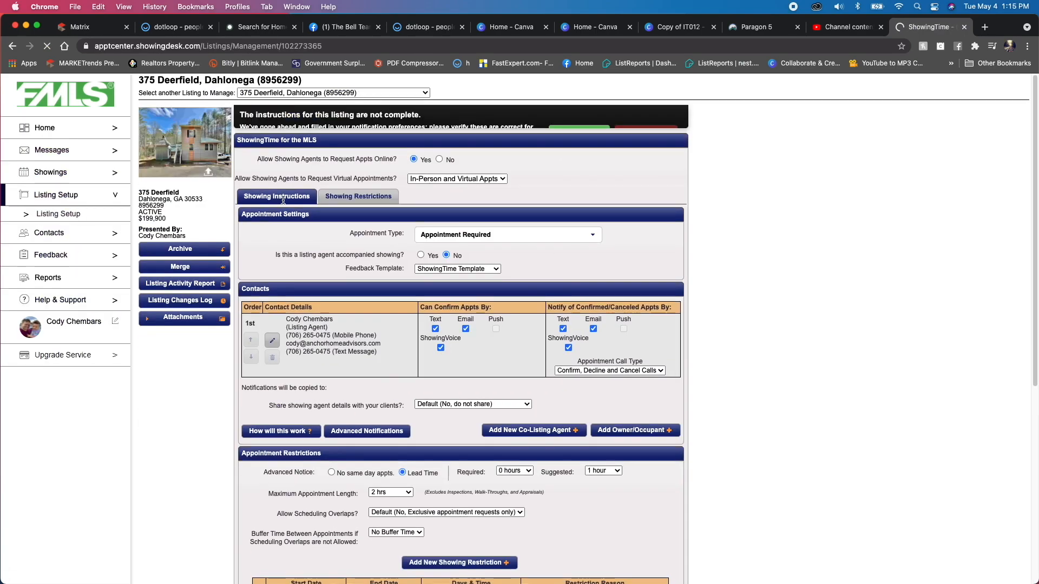
scroll(688, 306, up, 5)
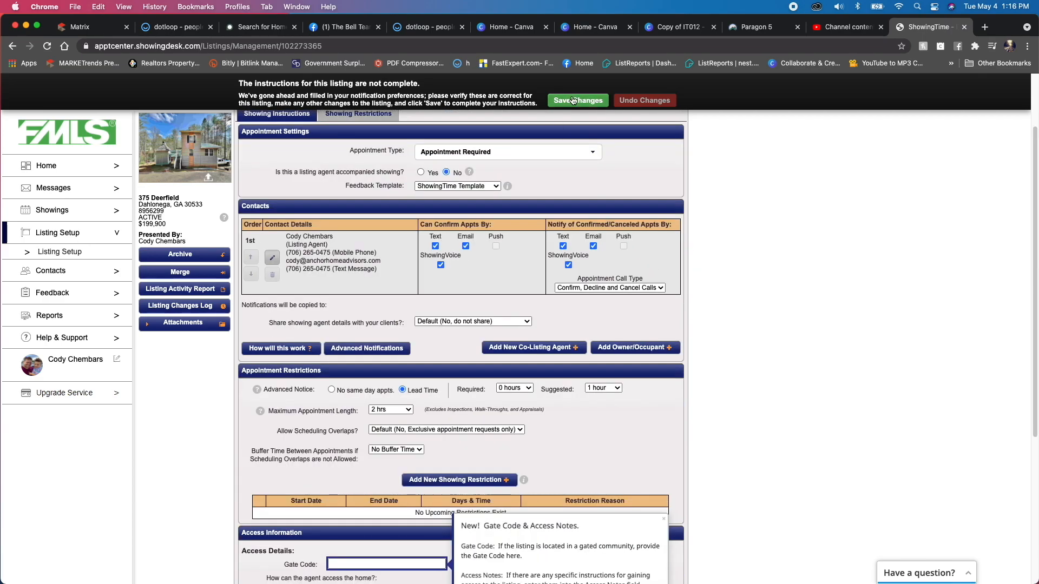
click(575, 101)
scroll(406, 229, up, 1)
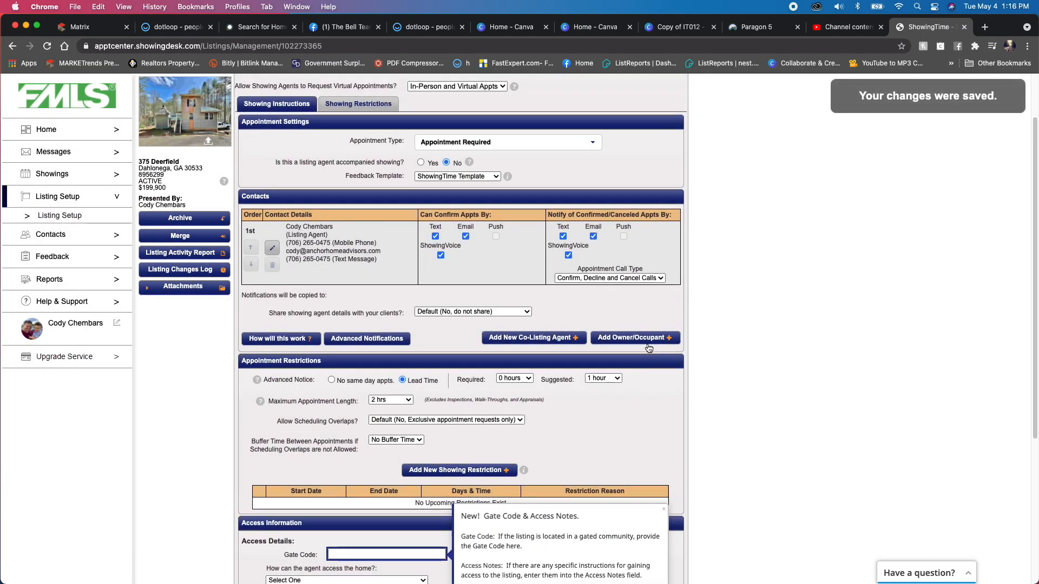
- Turn off ShowingVoice for the listing agent under both appointment confirmations and confirmed/canceled notifications
click(441, 255)
click(569, 255)
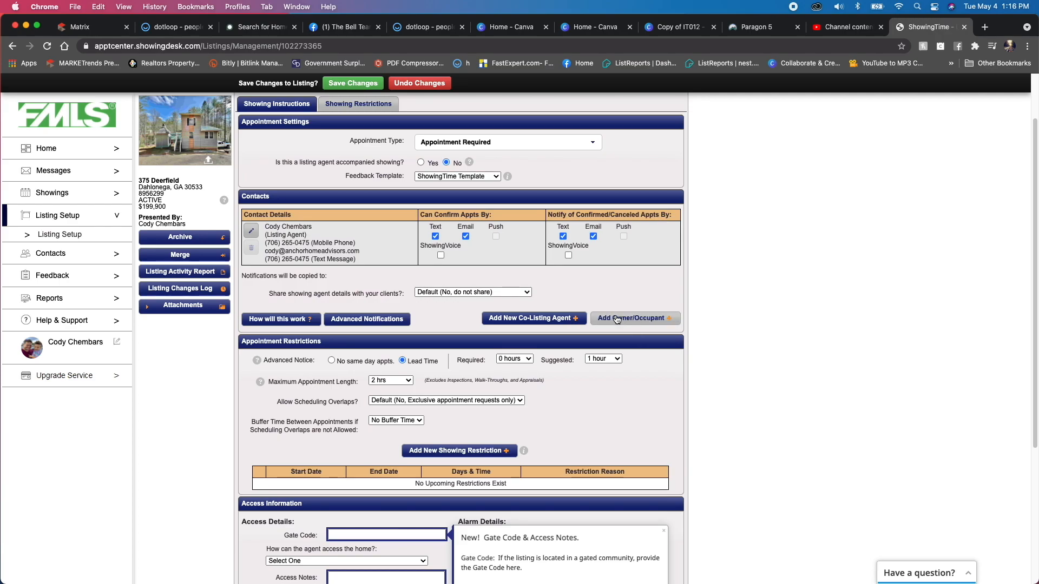
scroll(582, 307, up, 2)
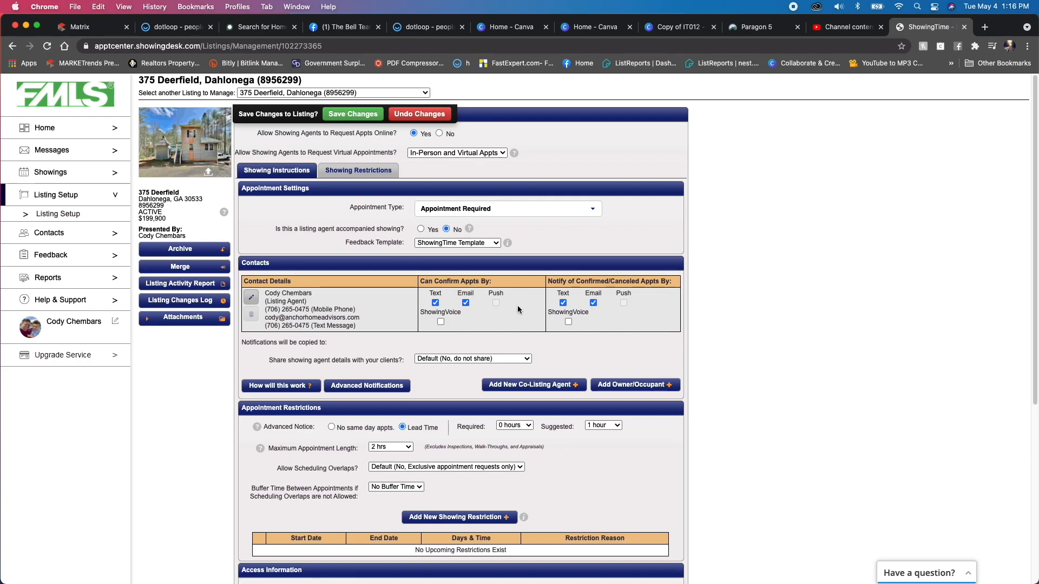
- Find the existing seller by first name and add them to the listing as both owner and occupant
click(633, 385)
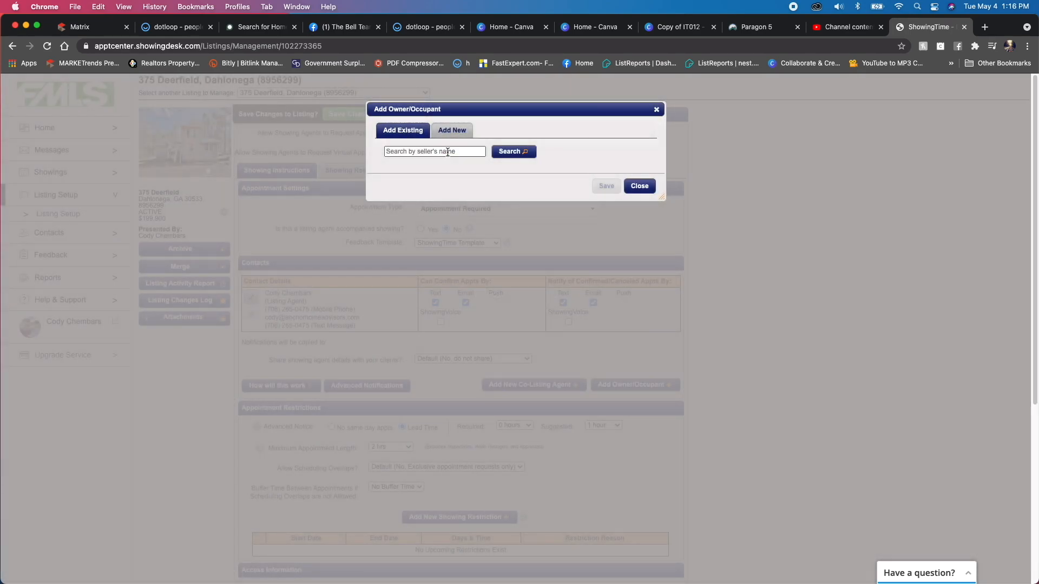
click(447, 152)
text(tayl)
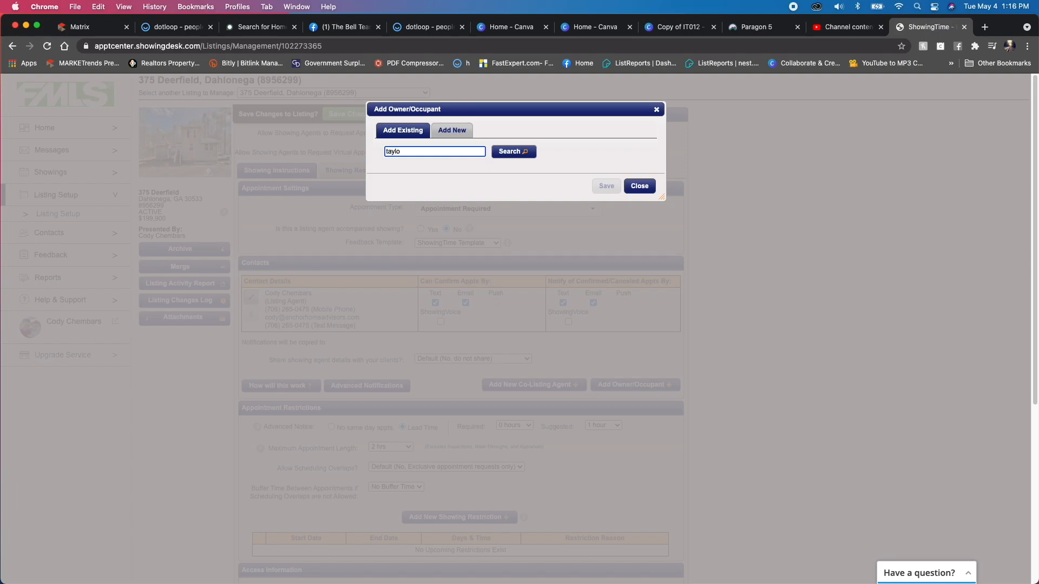
text(or)
click(525, 152)
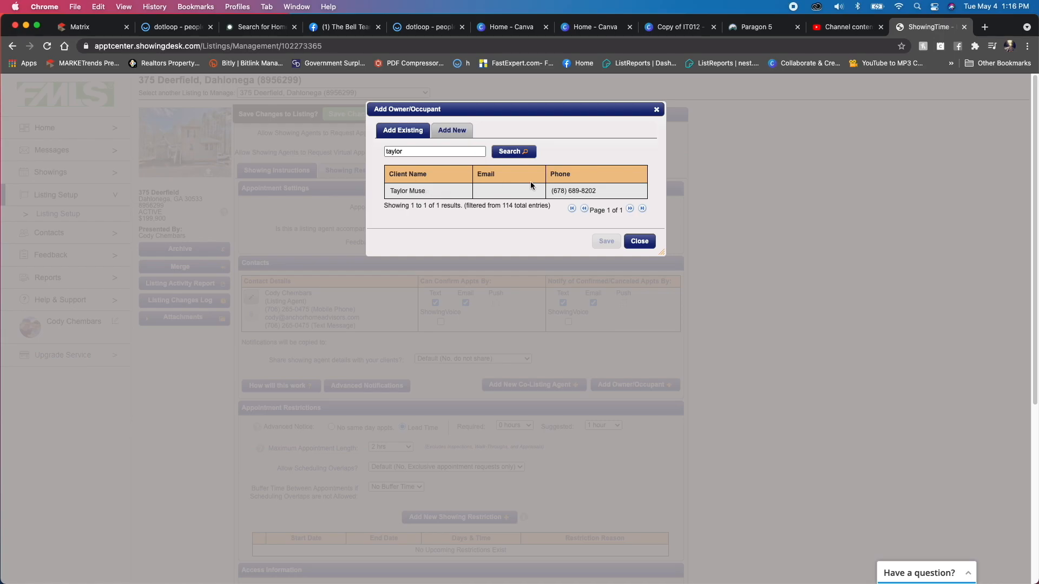
click(554, 187)
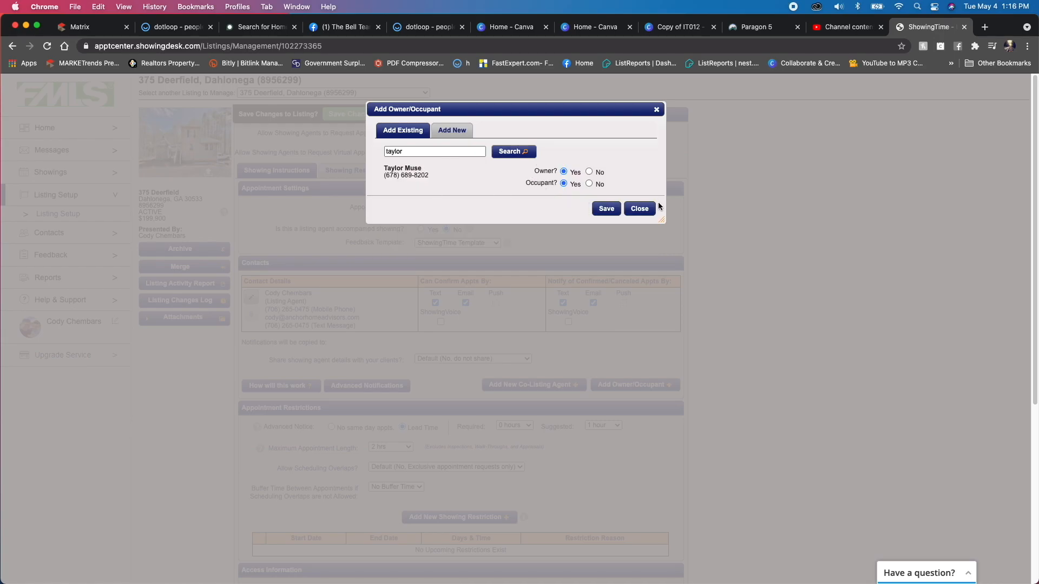
click(607, 210)
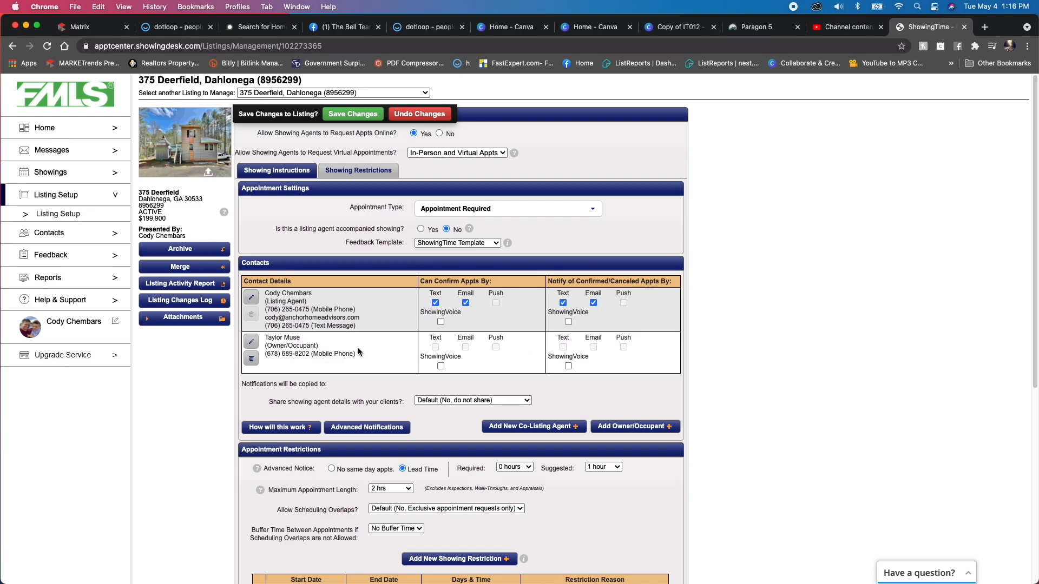
- Enable text messages on the owner's mobile phone, then save the contact and the listing changes
click(251, 343)
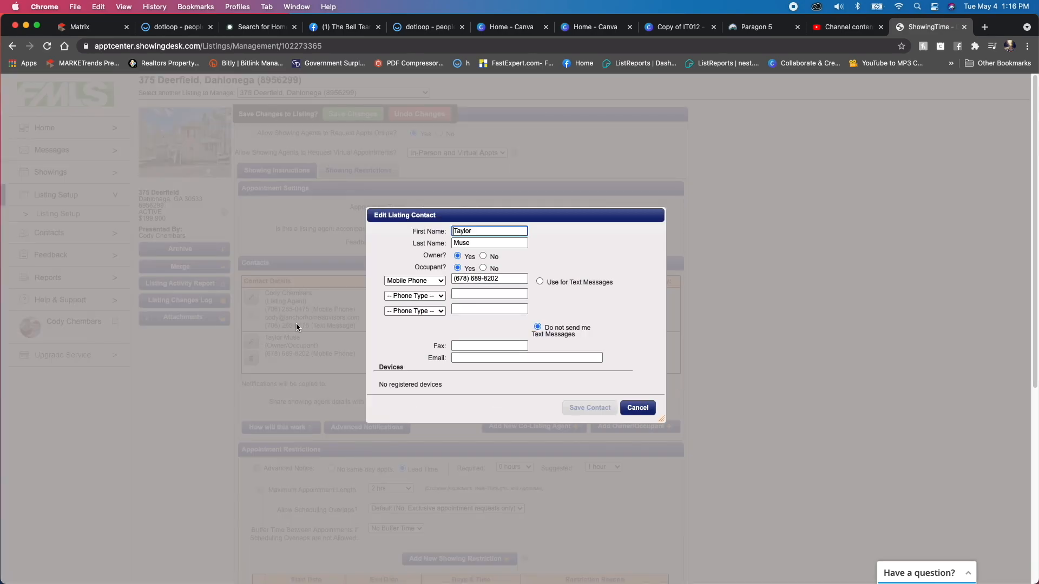
click(540, 282)
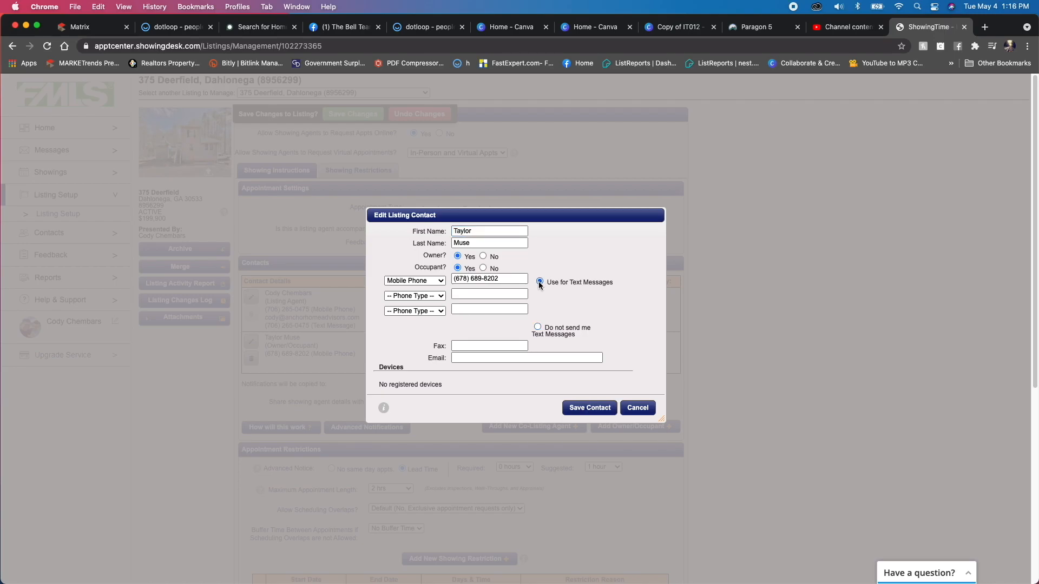
click(588, 408)
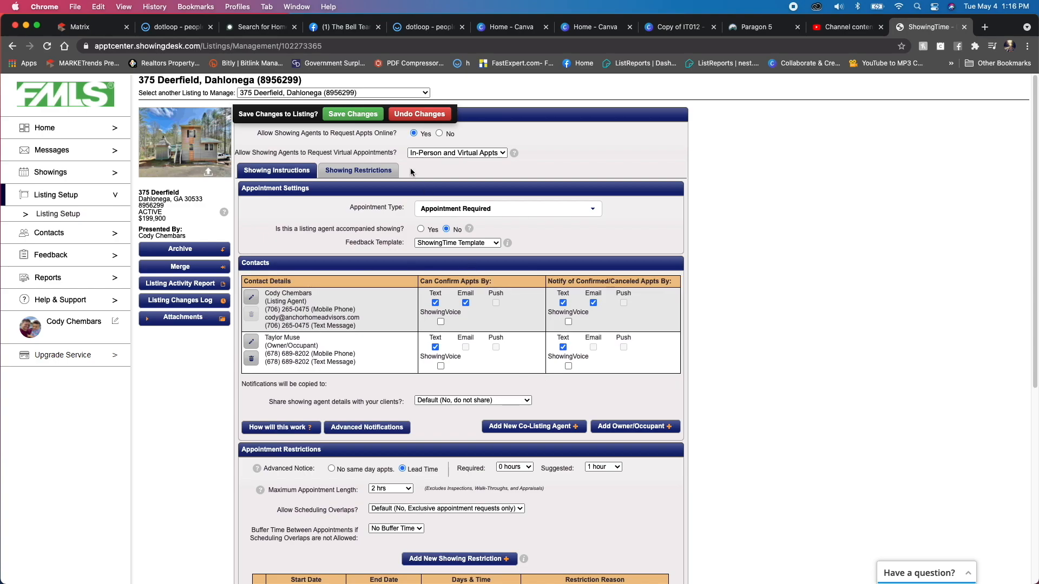
click(347, 116)
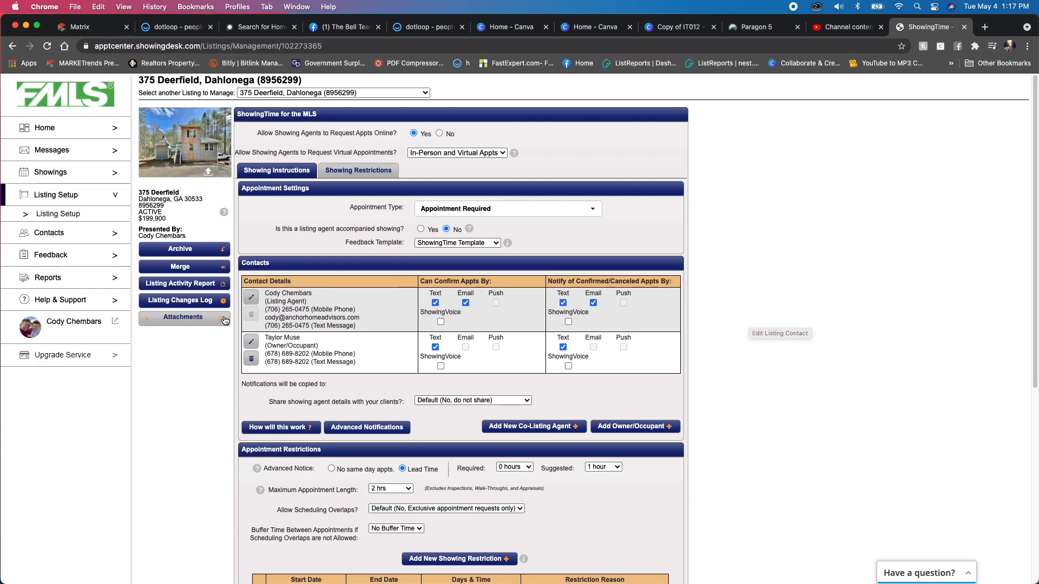
- Examine the listing's attachment manager and its file chooser without attaching a file
click(195, 323)
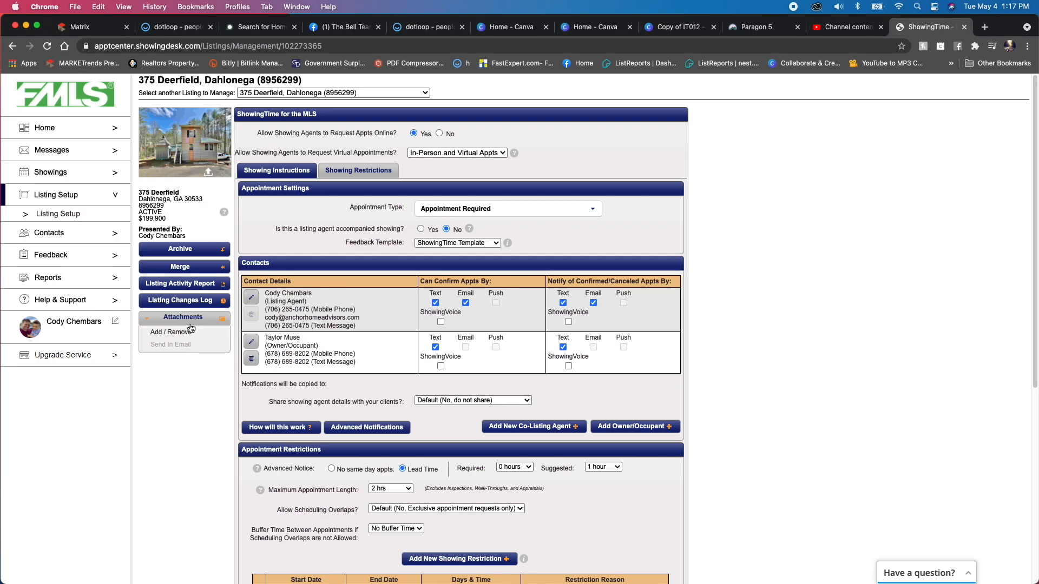
click(181, 333)
click(398, 332)
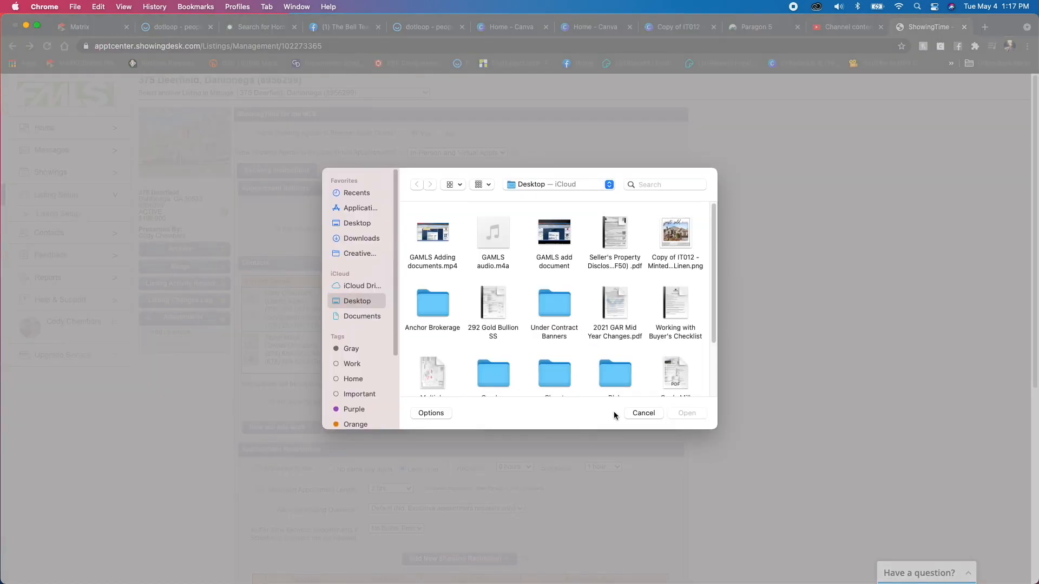
click(644, 413)
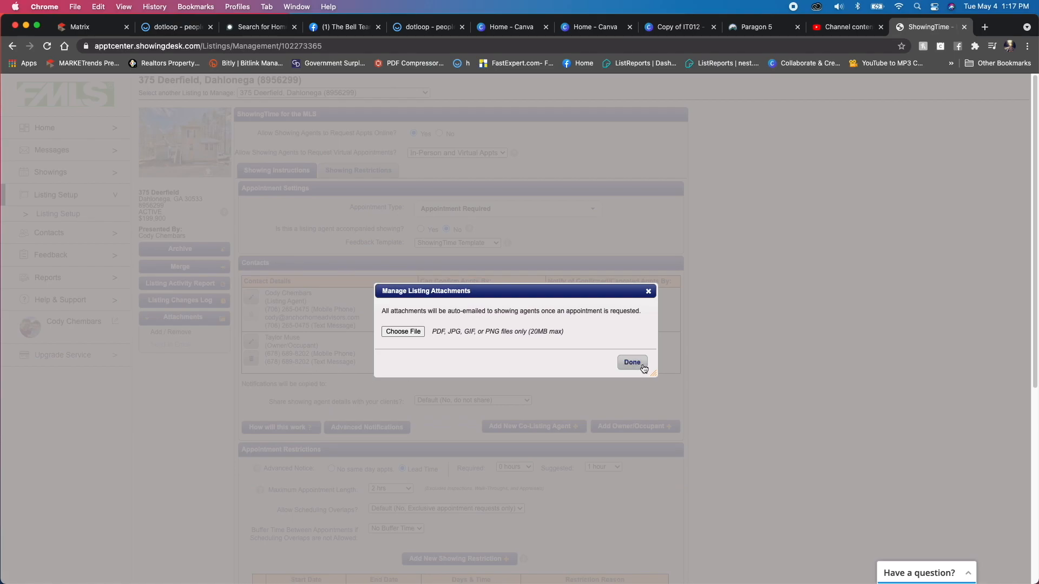
click(632, 362)
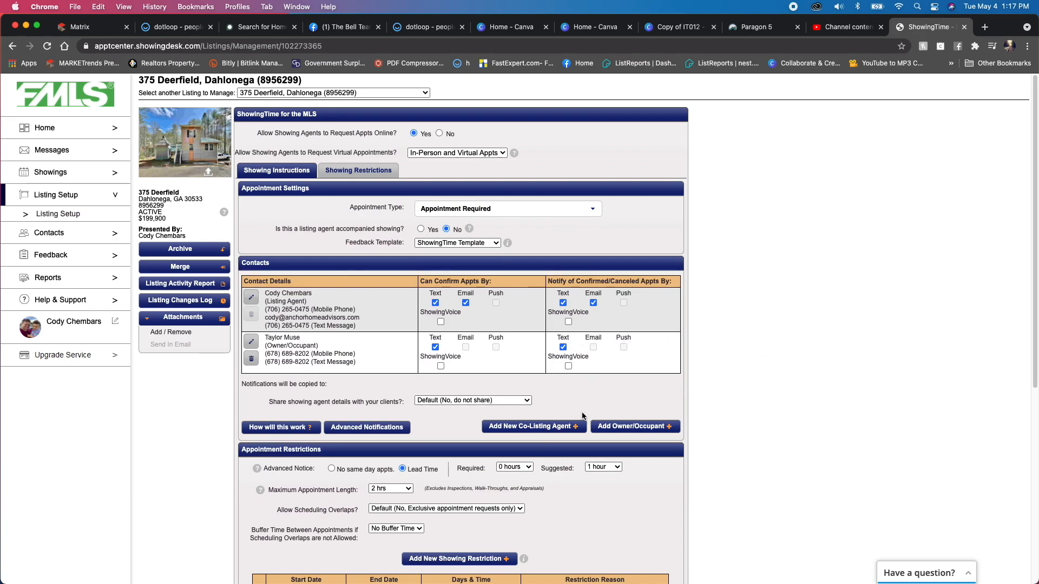
- Examine the maximum appointment length options and access information, dismissing the Gate Code & Access Notes tip
scroll(454, 391, down, 3)
scroll(422, 352, down, 3)
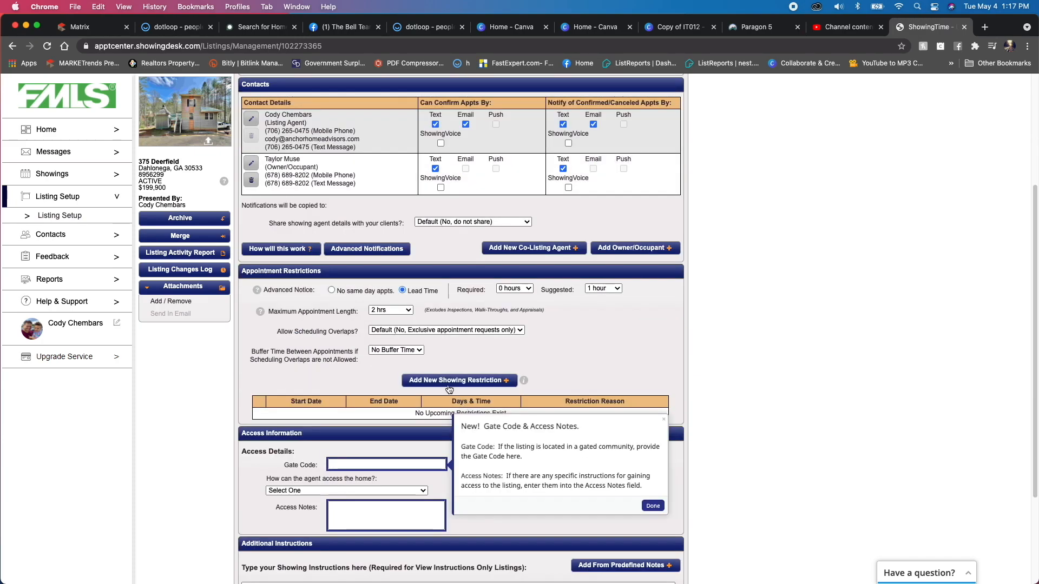
click(406, 311)
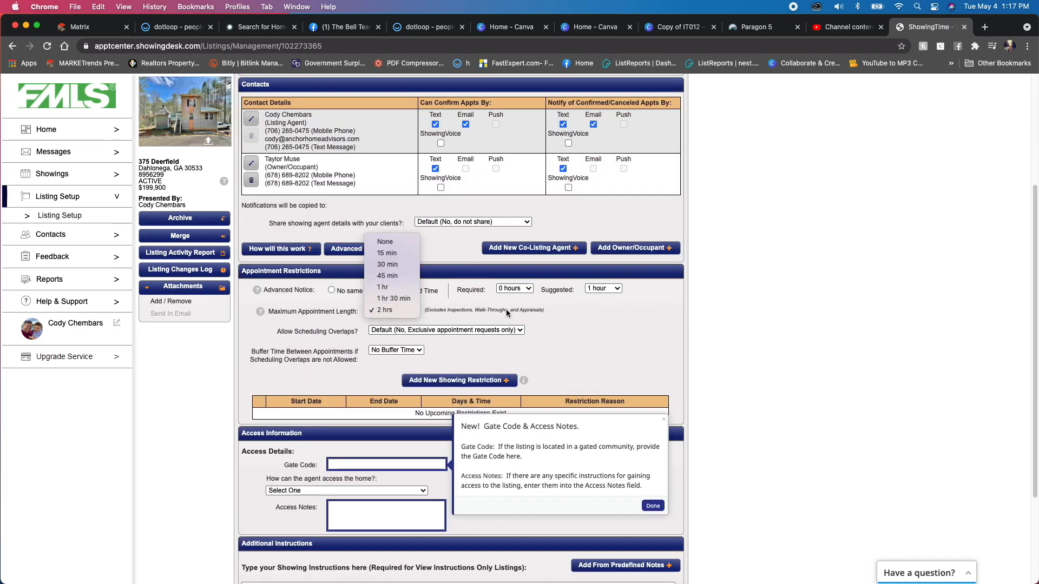
click(541, 293)
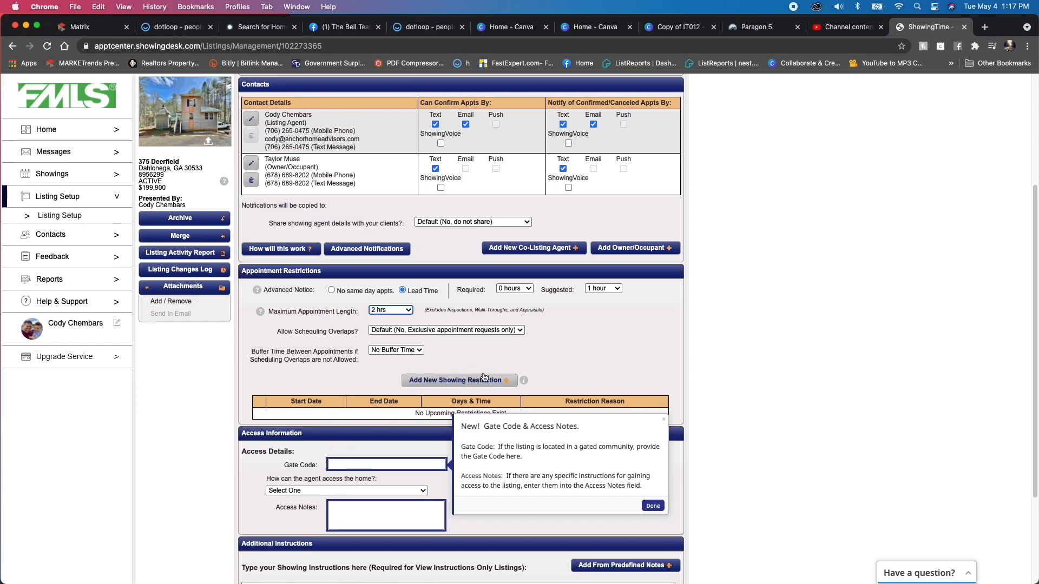
click(652, 506)
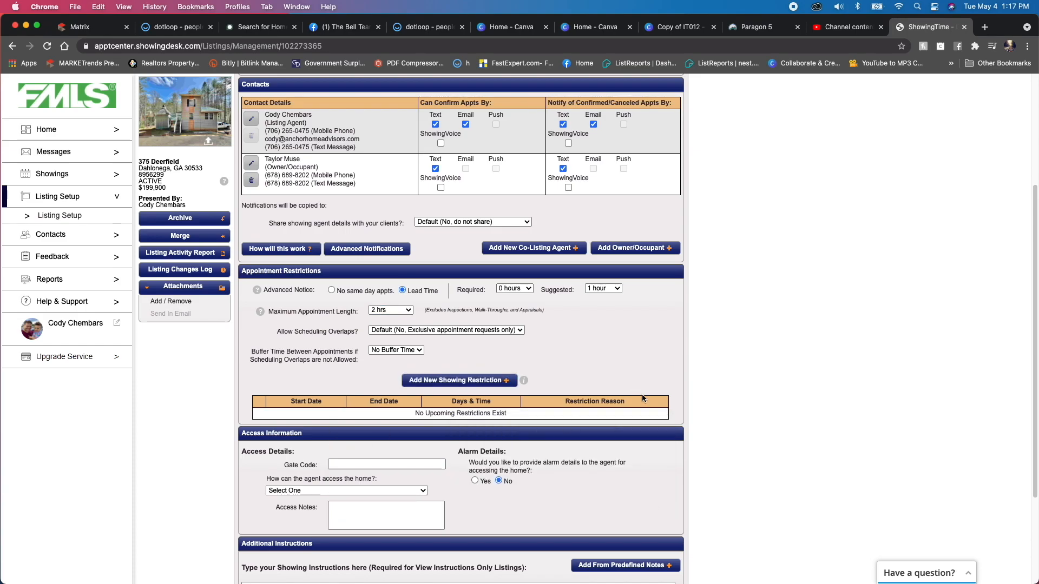
scroll(623, 406, up, 5)
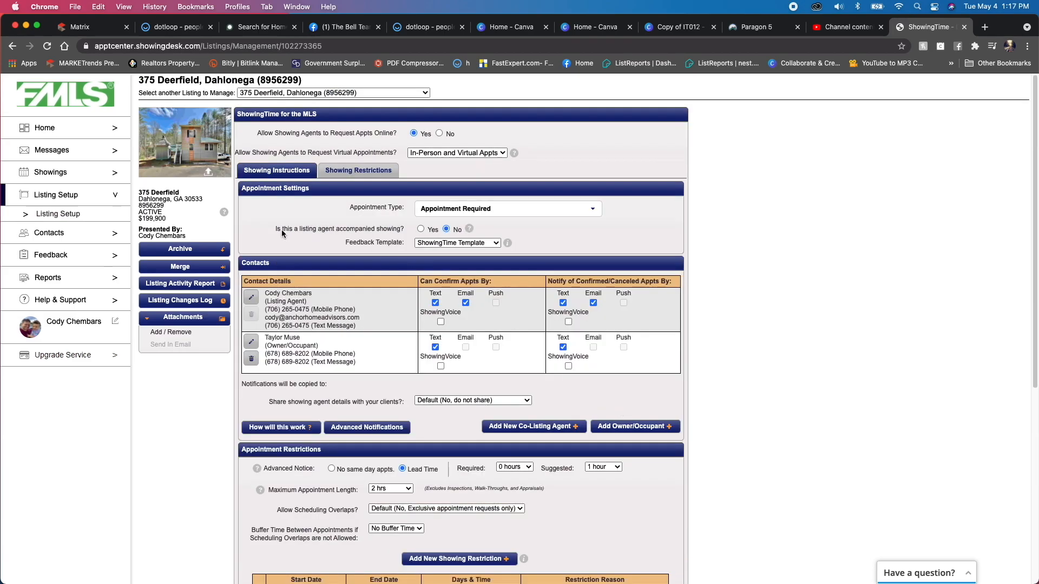